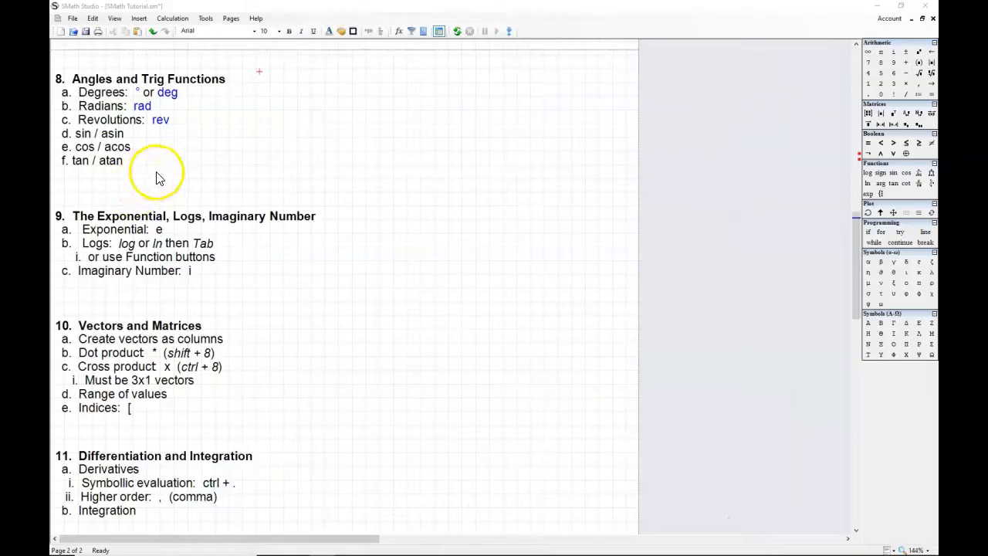
Step: Define the variable θ := 90 deg beside the Angles and Trig Functions heading
click(264, 78)
text(e)
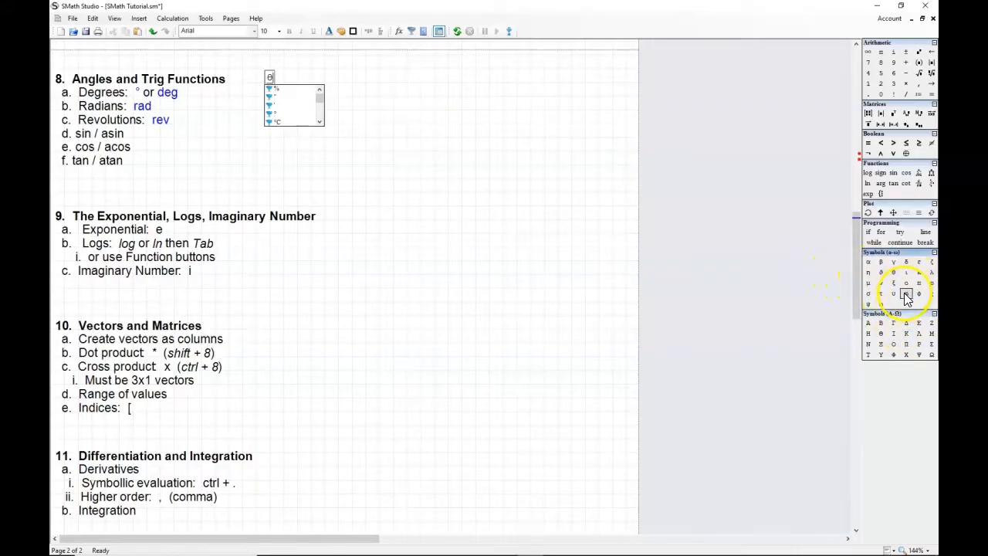
text(:= )
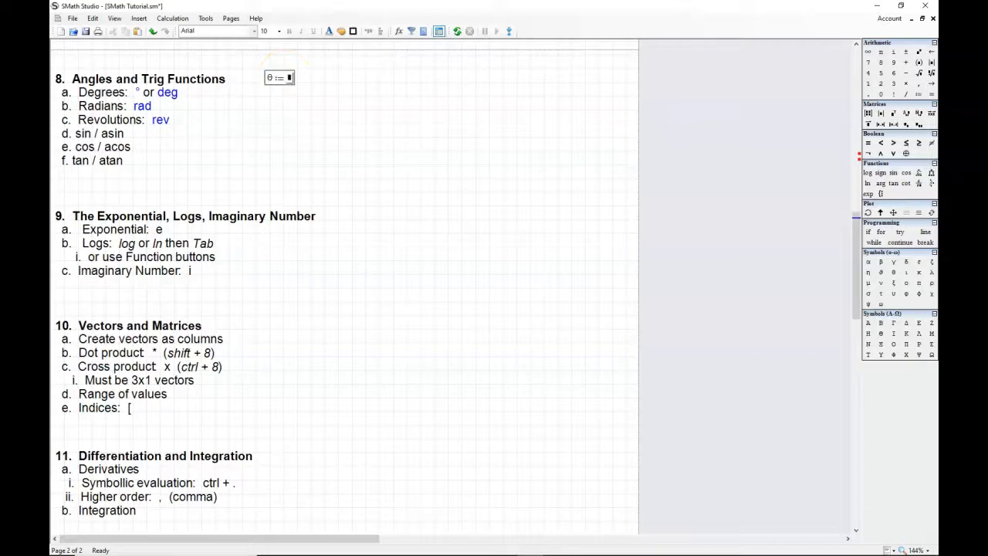
text(90 · deg)
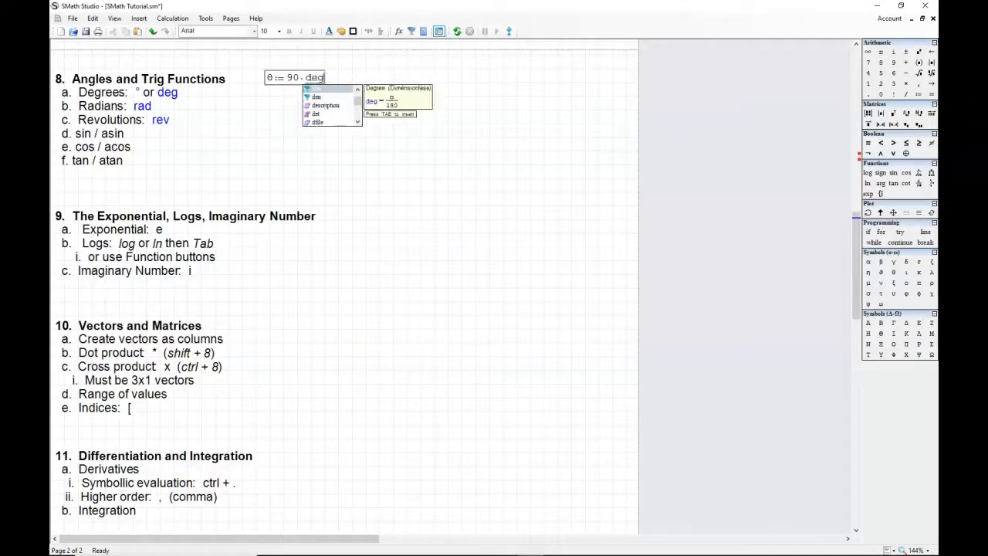
key(Tab)
click(321, 94)
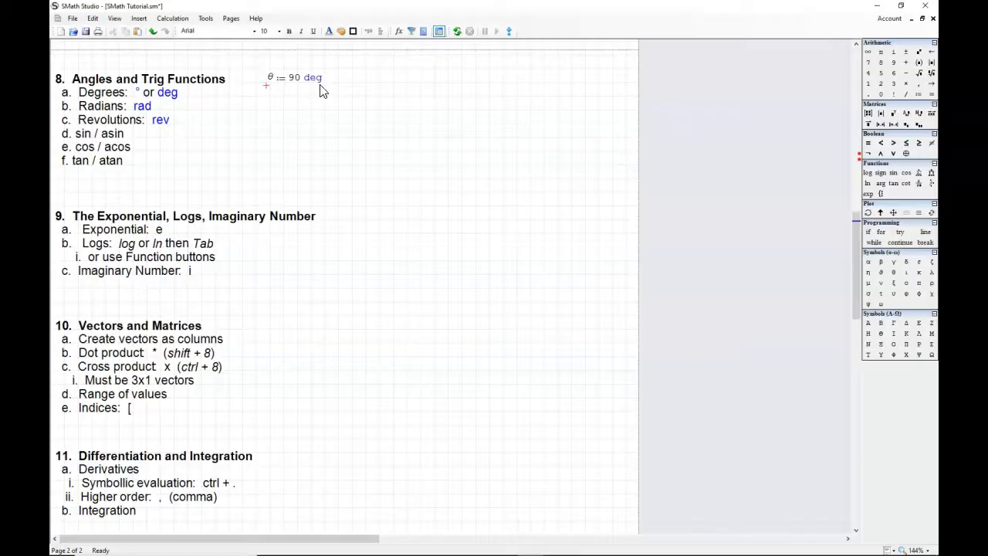
Step: Evaluate θ below its definition and display the result in rad
click(333, 100)
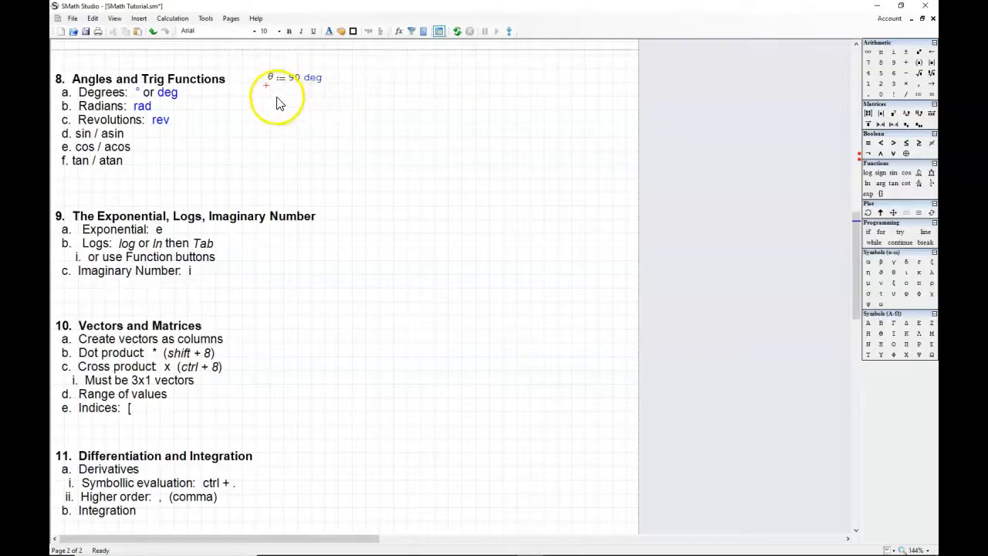
text(')
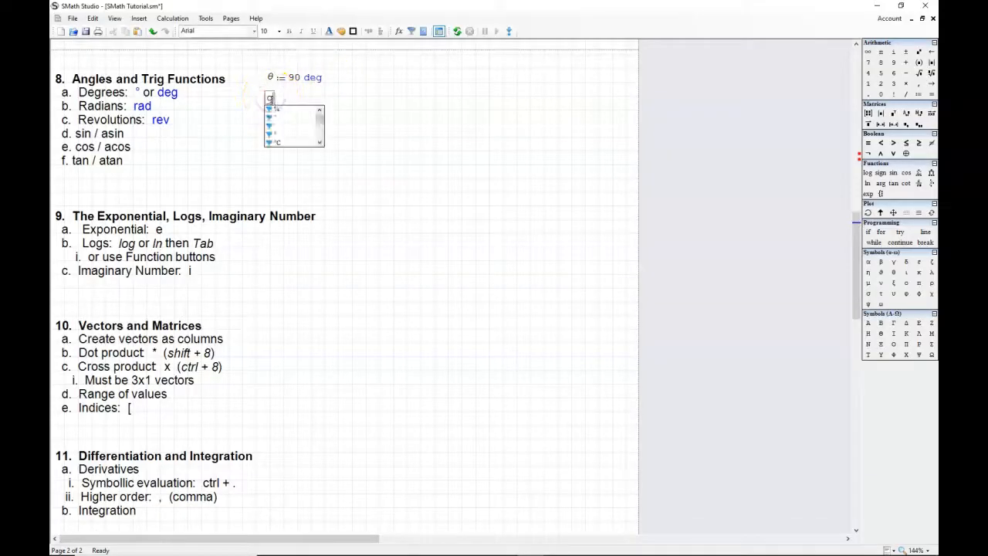
key(ctrl+g)
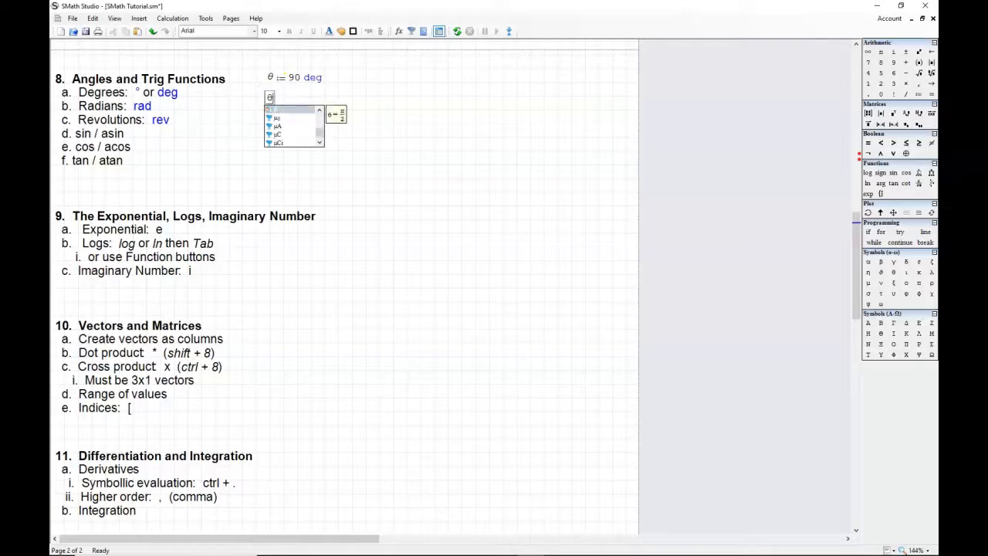
text(= 1.57)
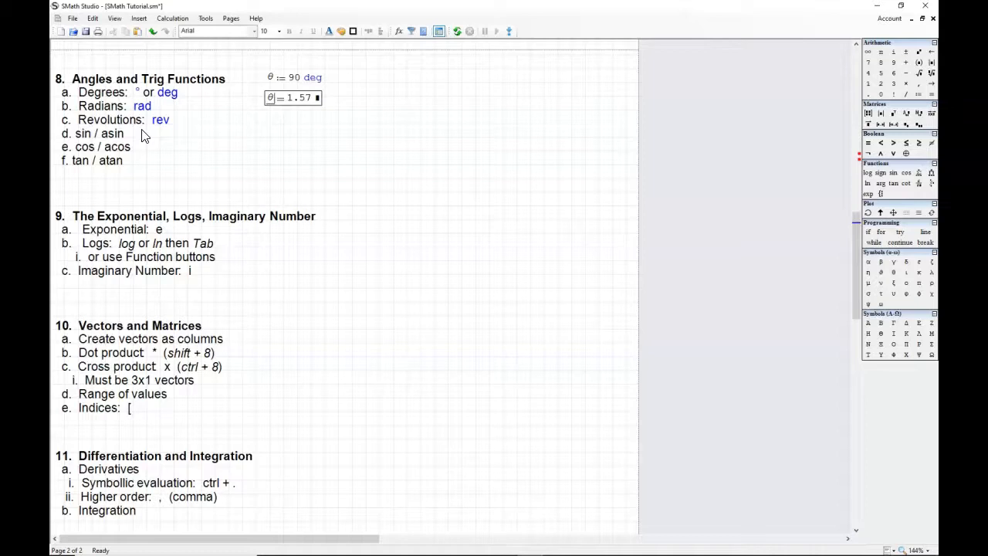
click(319, 100)
text(rad)
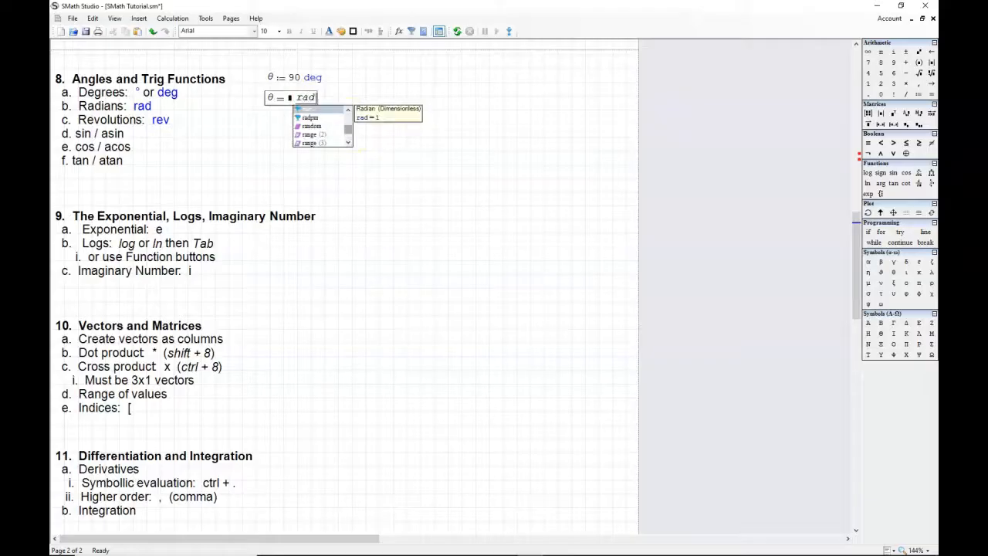
key(Escape)
click(369, 98)
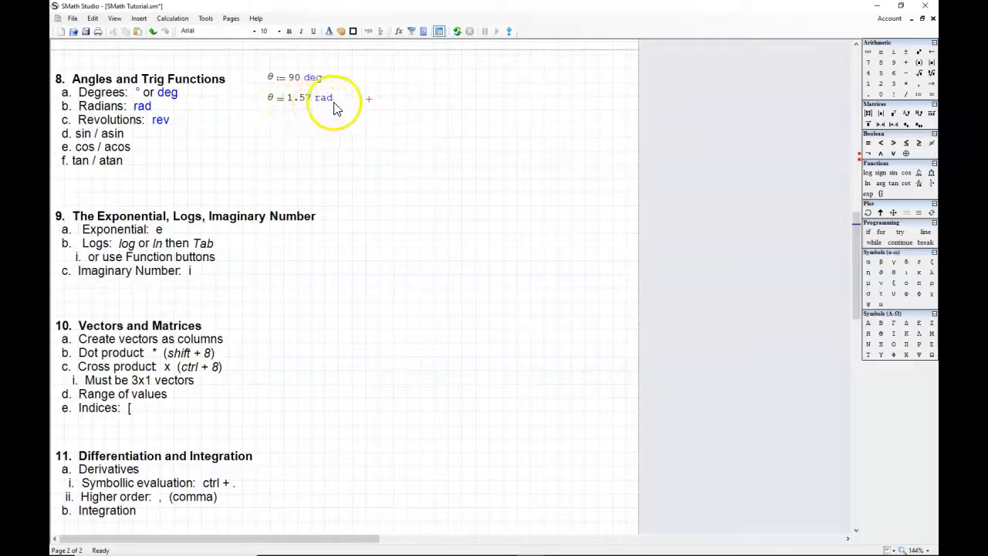
click(330, 121)
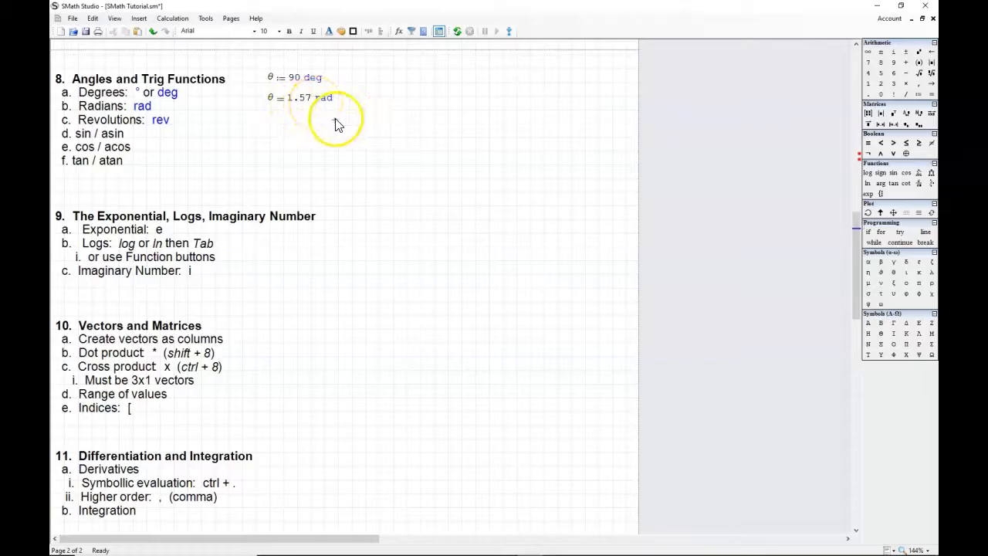
Step: Change the display unit of the evaluated θ to rev
click(333, 97)
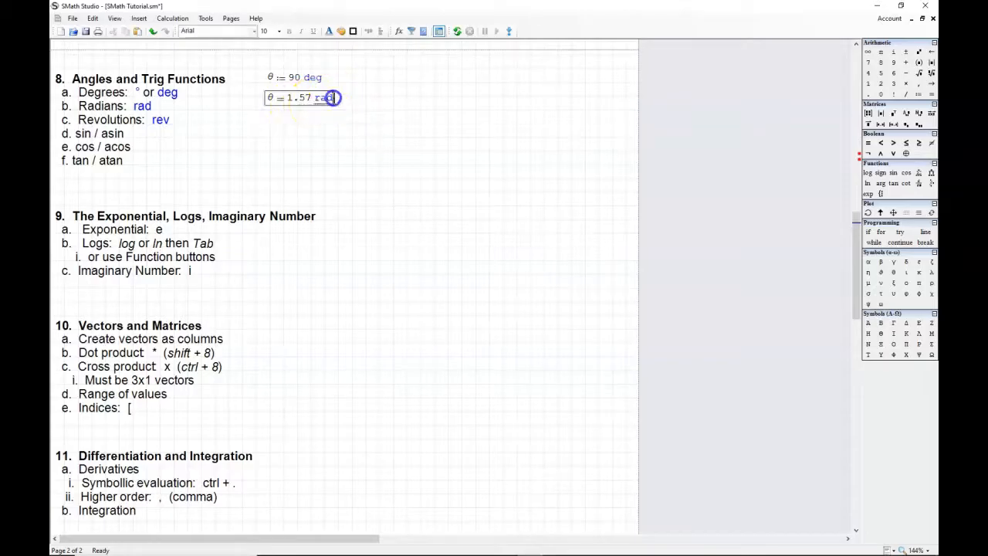
key(BackSpace)
key(BackSpace)
text(ev)
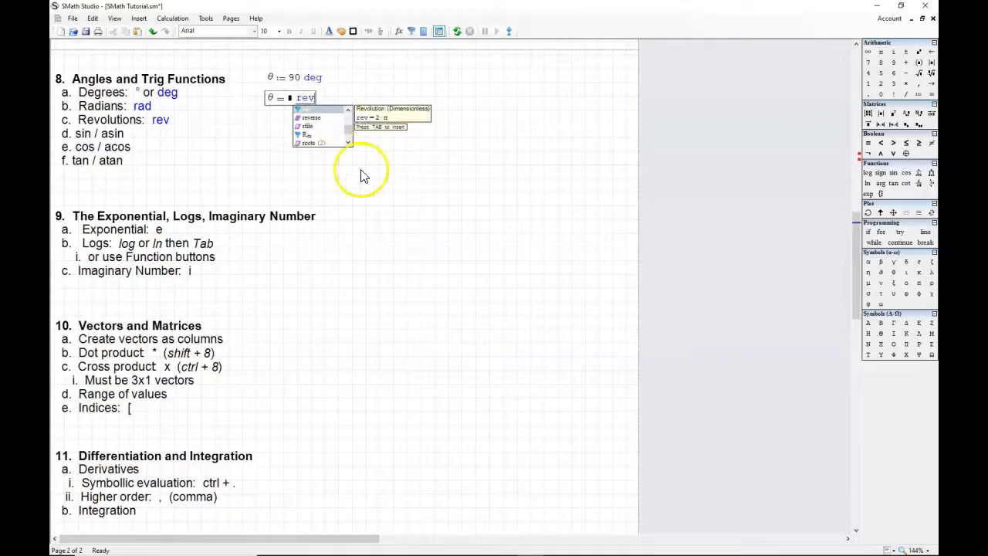
key(Return)
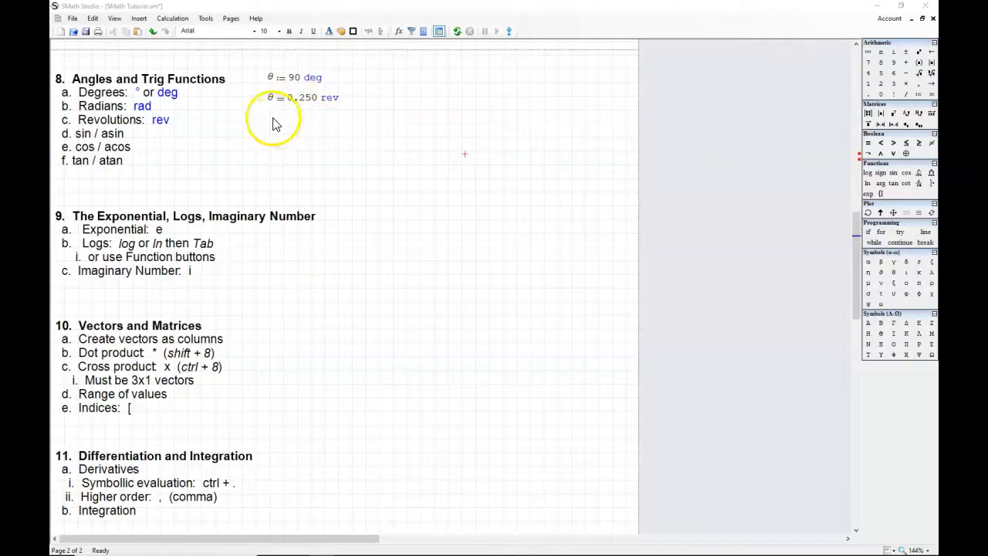
Step: Evaluate cos(θ) in a new expression below the θ result
click(267, 125)
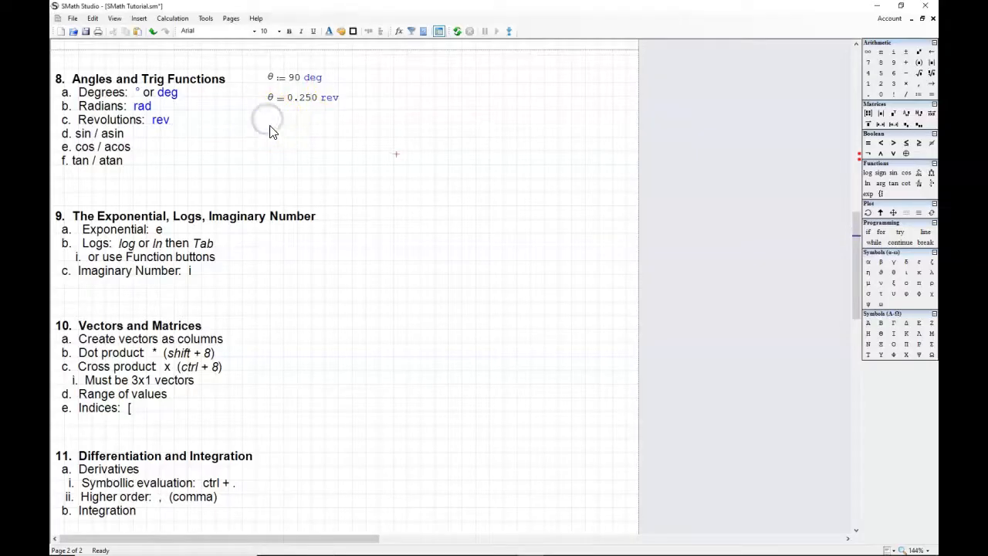
click(268, 125)
text(cos)
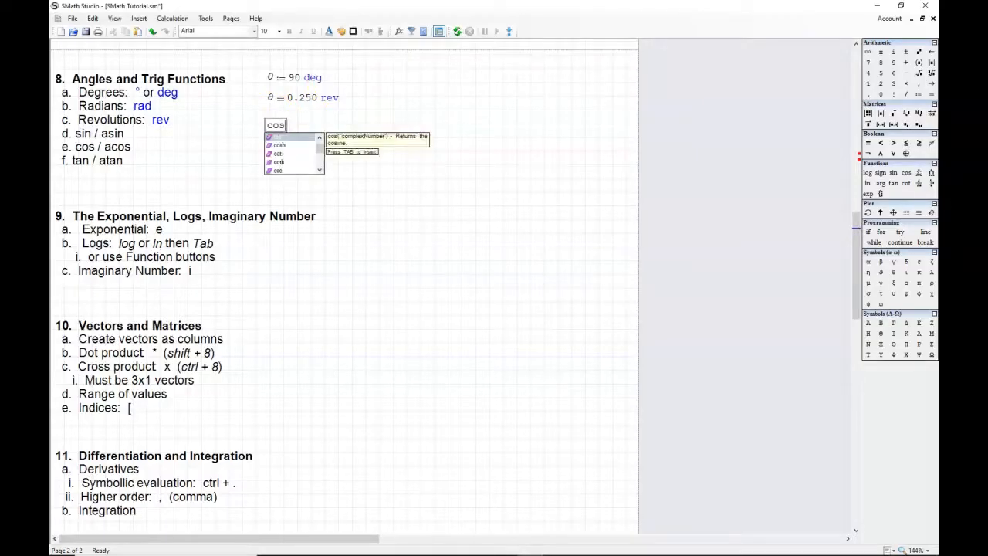
key(Tab)
click(263, 123)
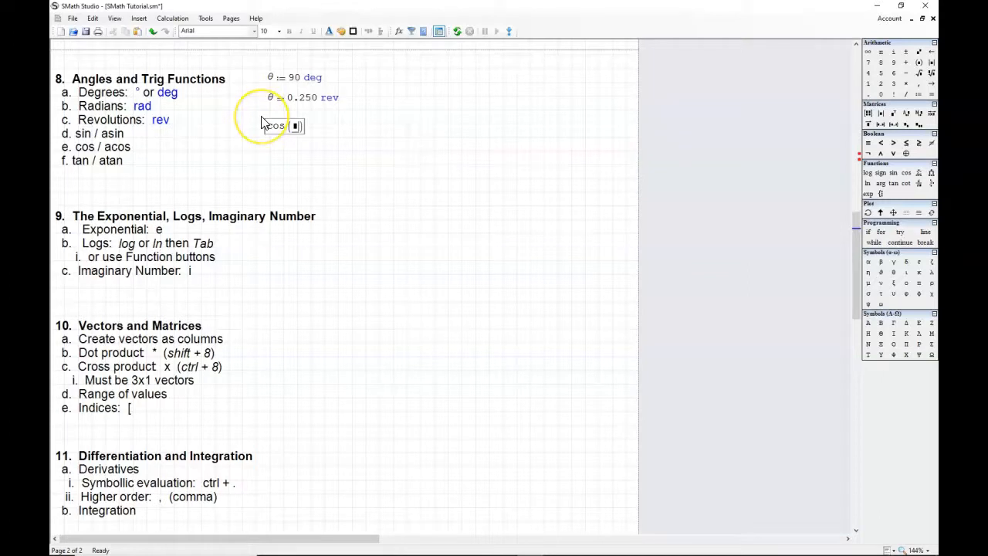
text(θ)
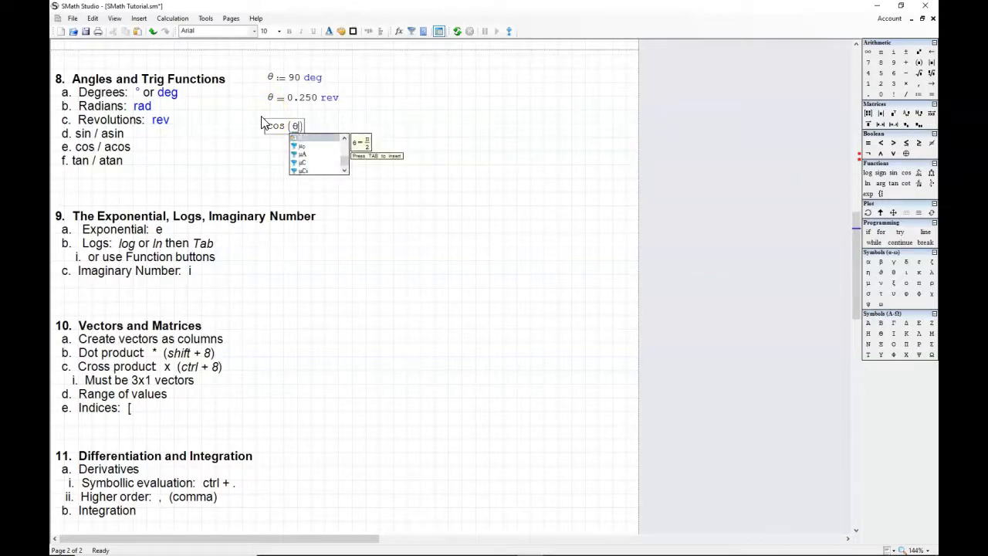
key(Left)
key(Left)
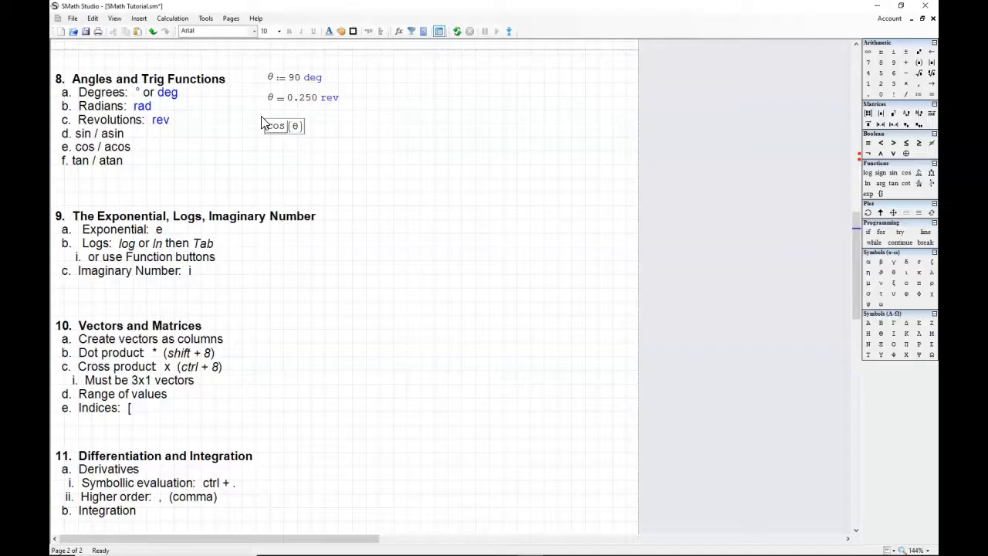
text(= 0.00)
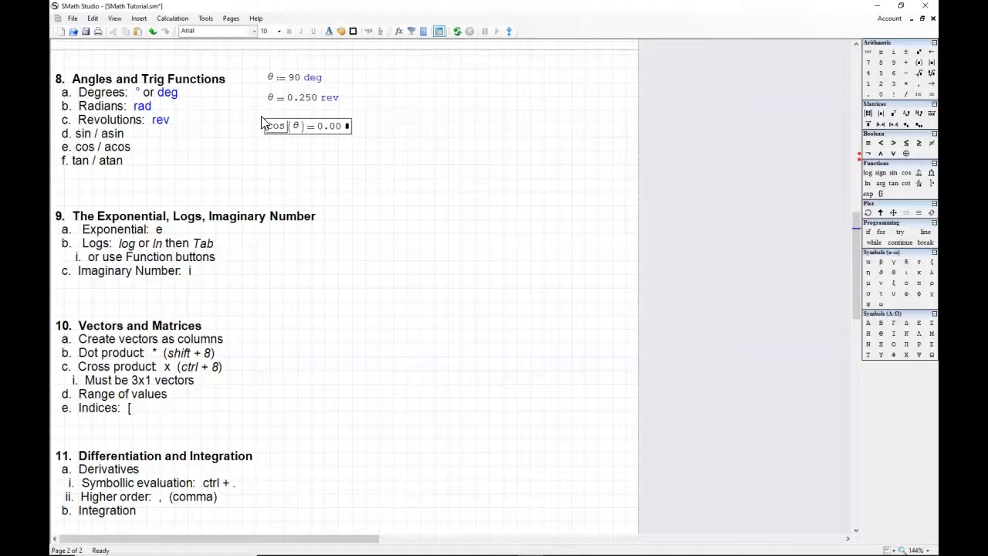
Step: Evaluate sin(π/2) in a new expression below the cosine result
click(266, 151)
text(si)
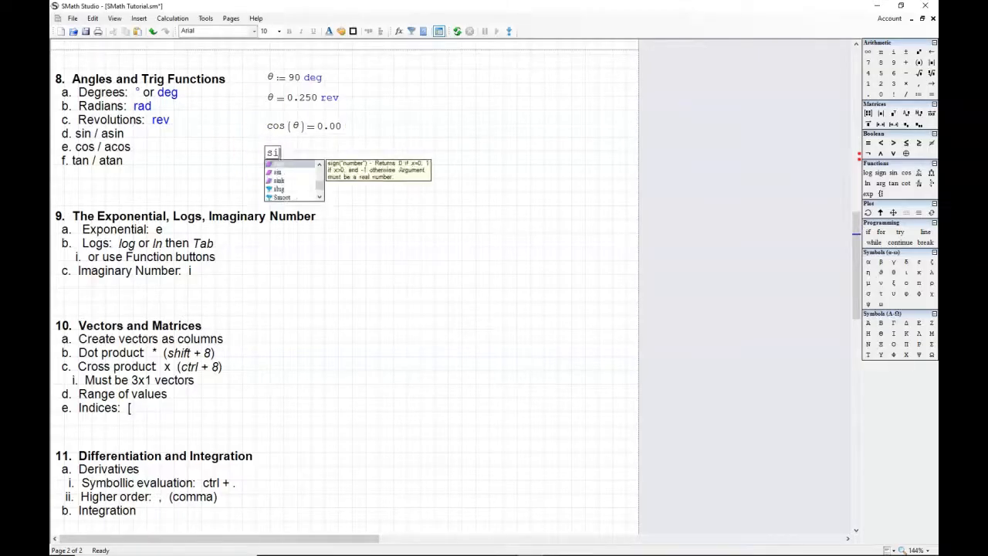
text(n()
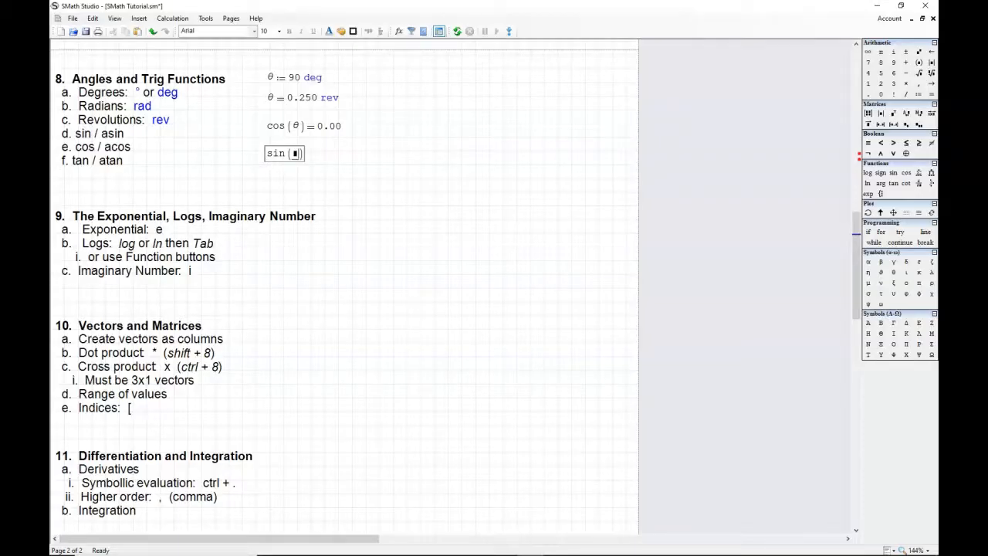
text(p)
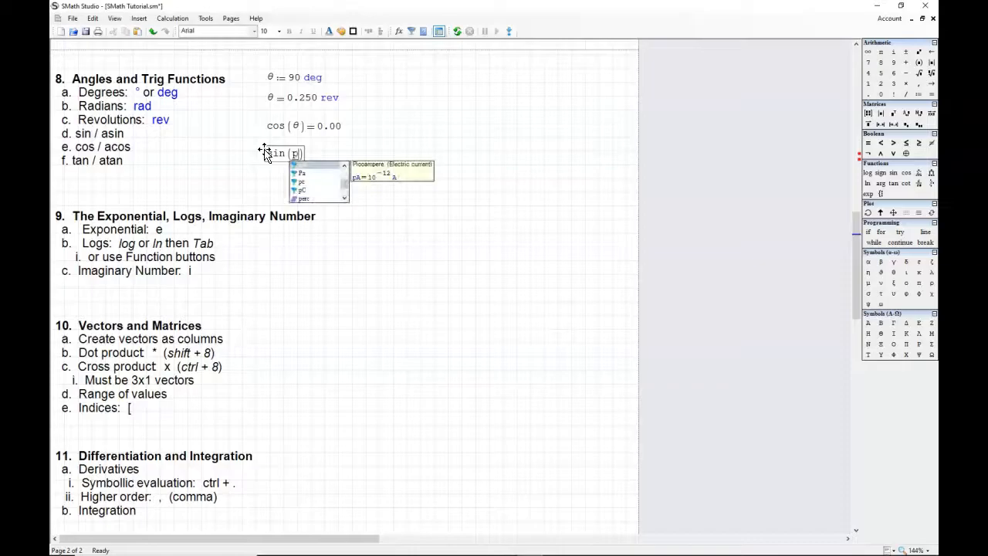
key(ctrl+f)
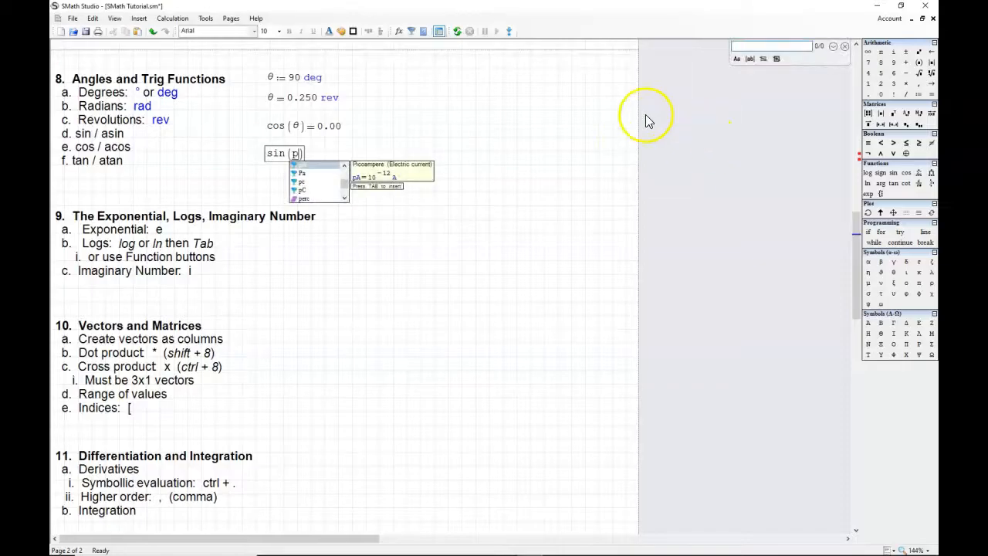
click(842, 47)
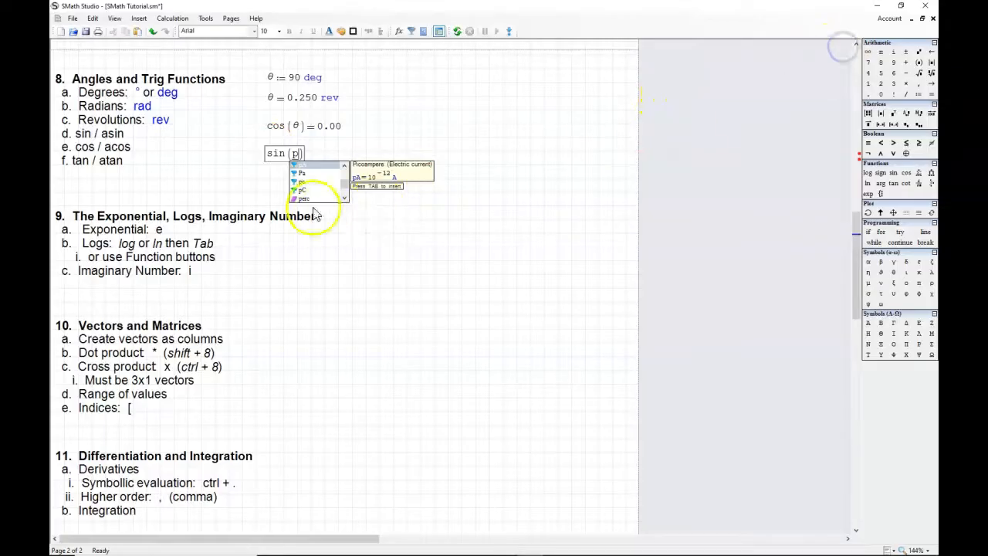
key(ctrl+g)
text(/2))
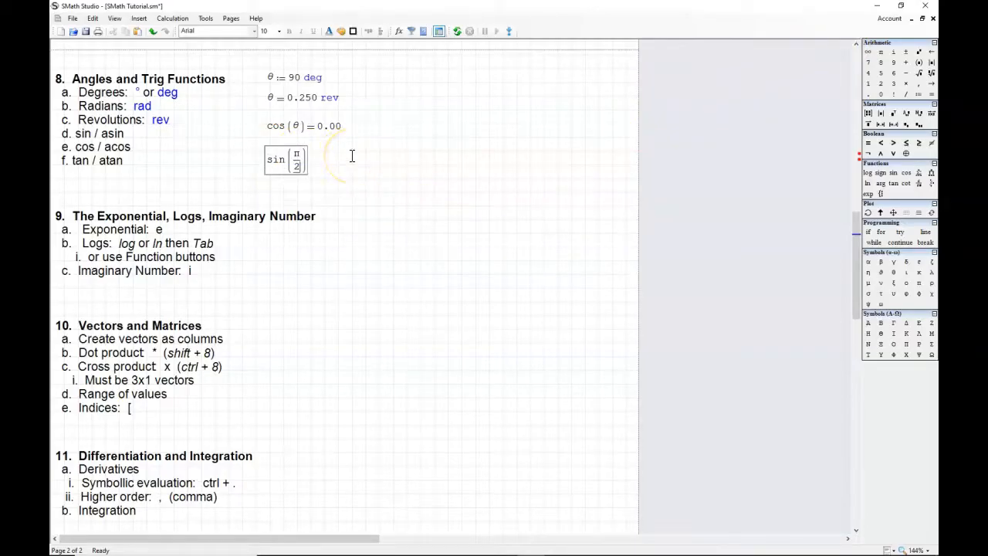
text(=1.00)
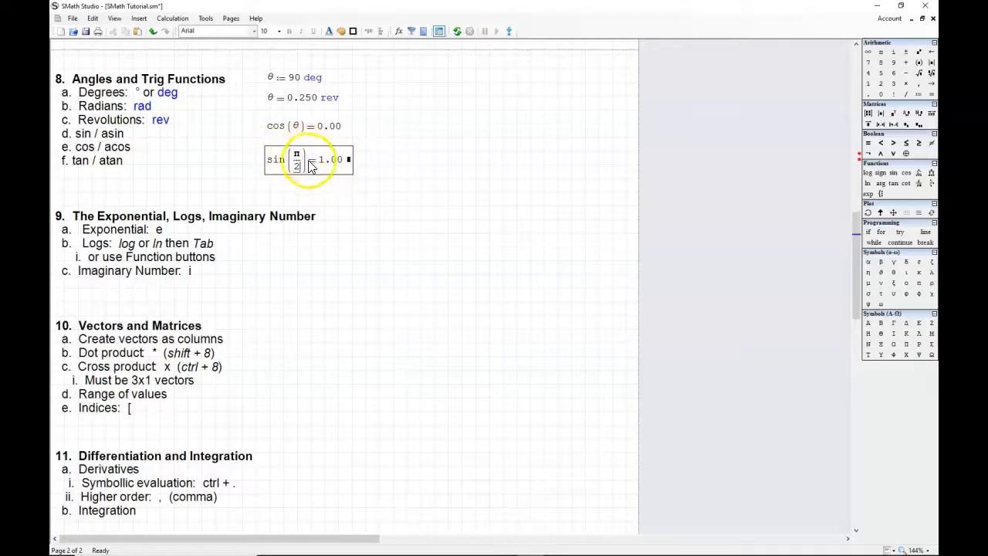
Step: Define the variable φ := atan(1) in the blank area beside the θ definition
click(389, 77)
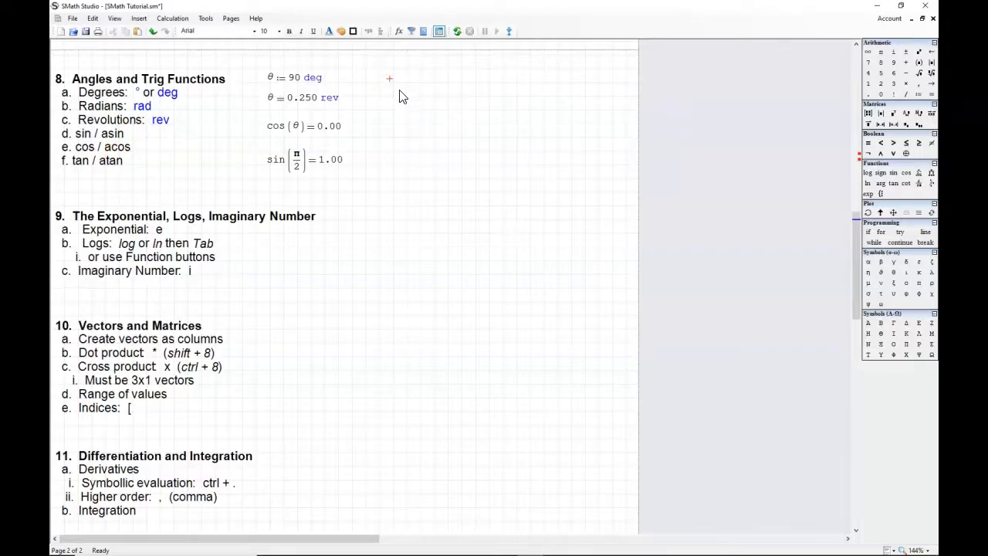
key(Left)
text(f)
key(ctrl+g)
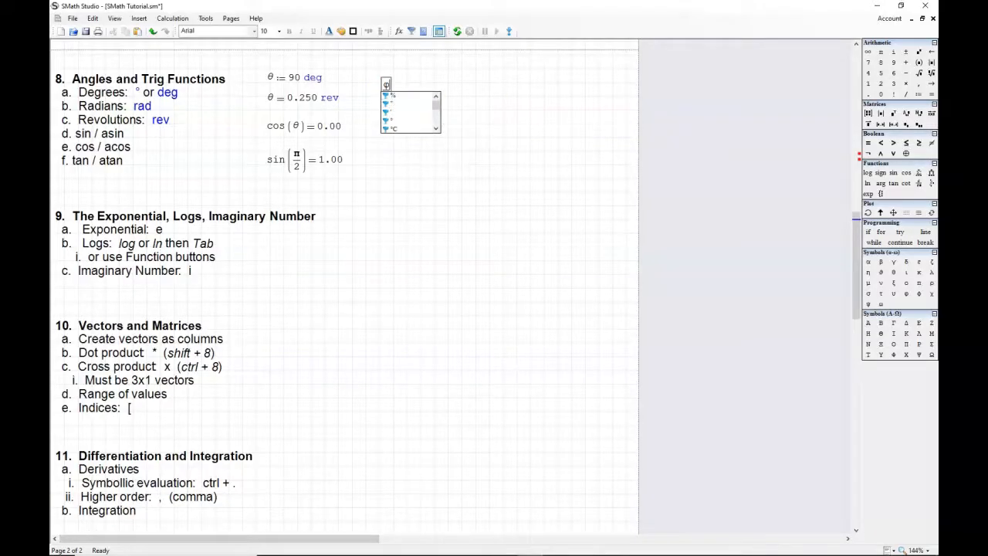
text(:= )
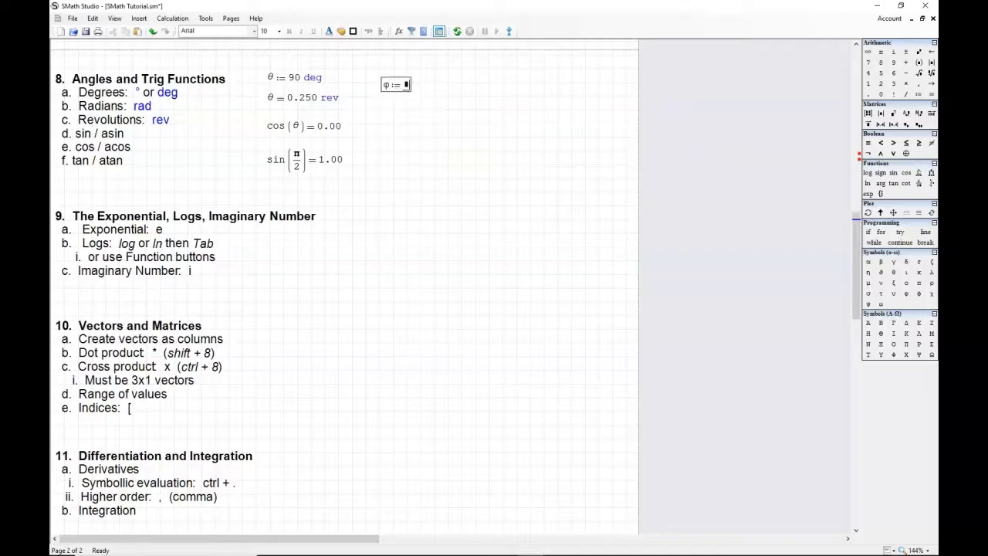
text(atan)
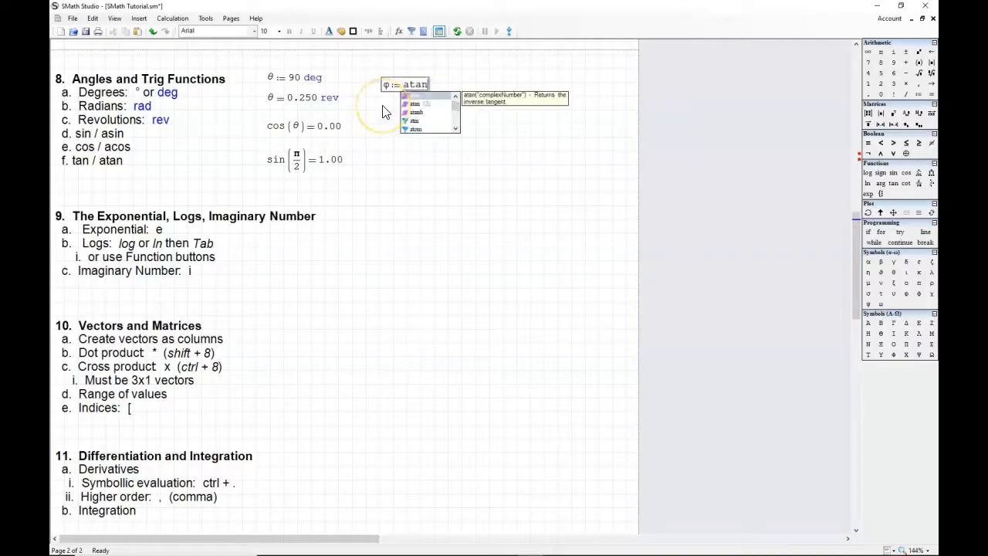
text((1) )
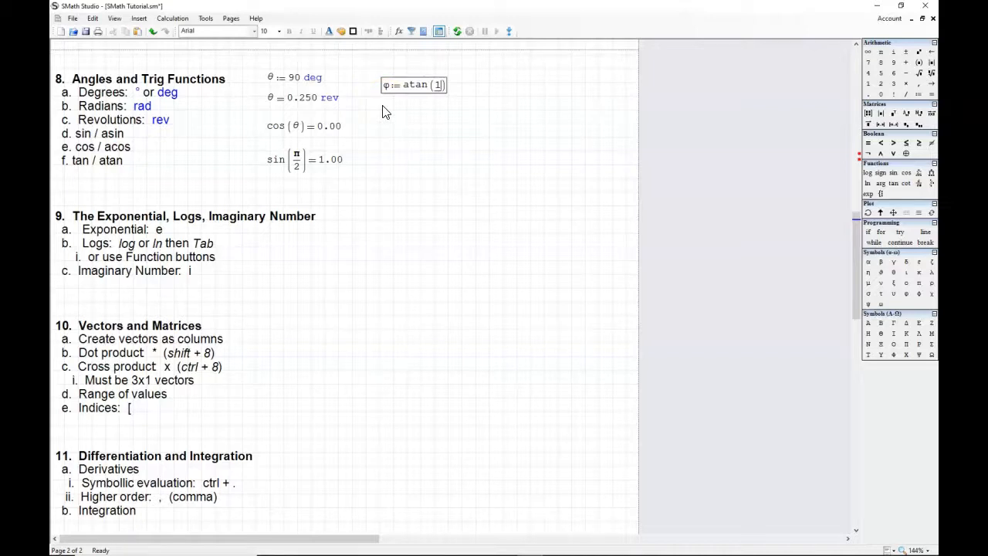
text(= 0.785)
Step: Evaluate the φ definition inline, and remove the inline result so that only φ := atan(1) is left
click(397, 88)
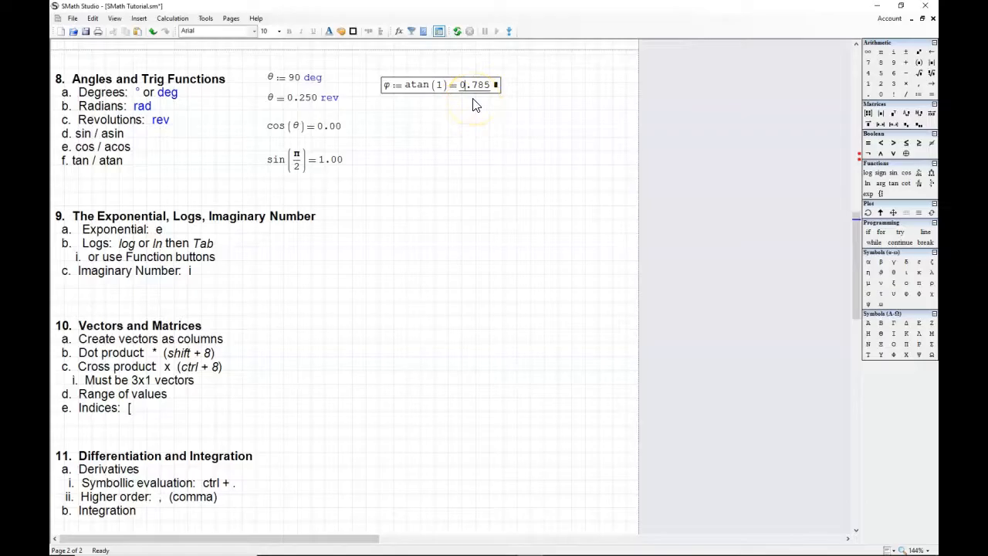
text(')
key(BackSpace)
key(BackSpace)
click(473, 101)
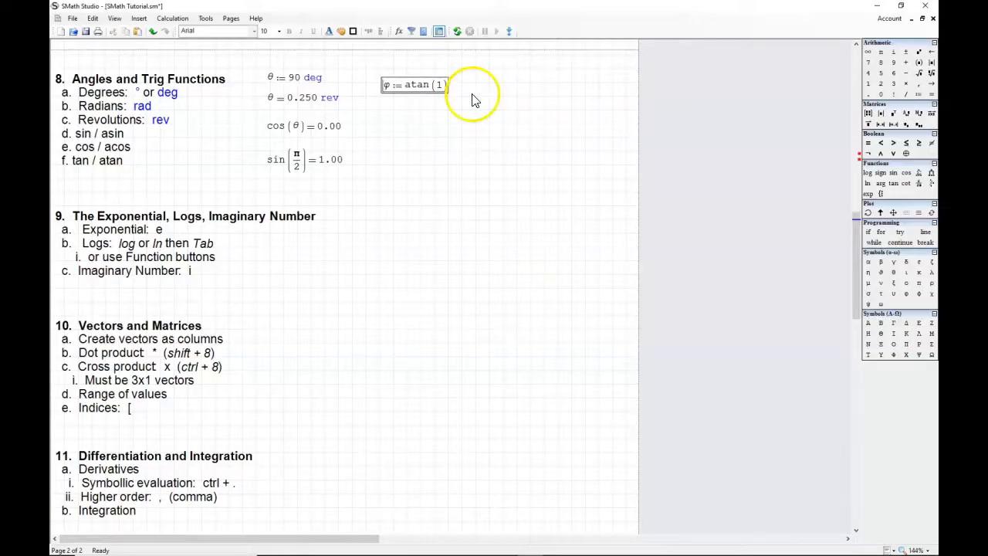
click(383, 111)
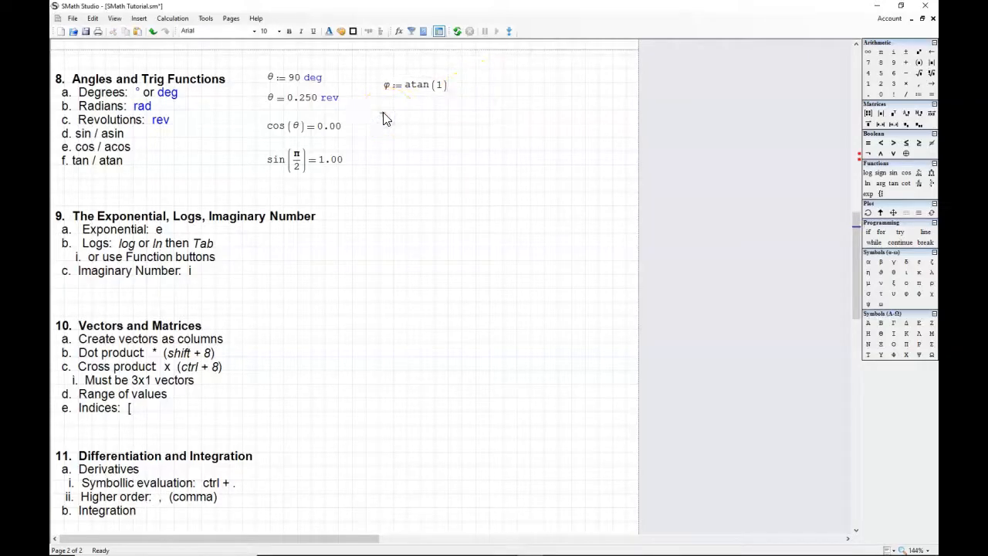
Step: Evaluate φ in a new expression below the φ := atan(1) definition
text(f)
key(ctrl+g)
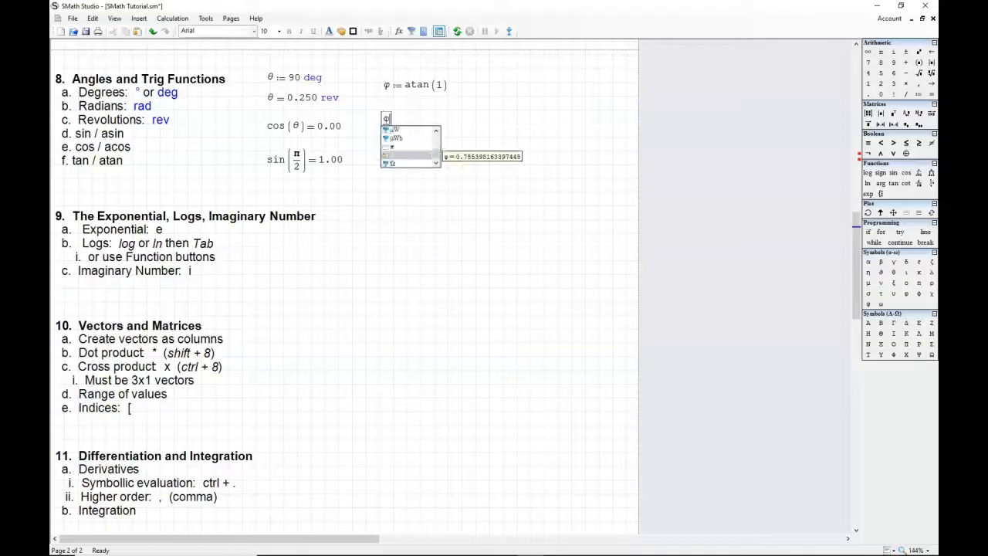
text(= 0.785)
Step: Show the φ result in degrees by inserting the ° unit in its unit placeholder
click(433, 121)
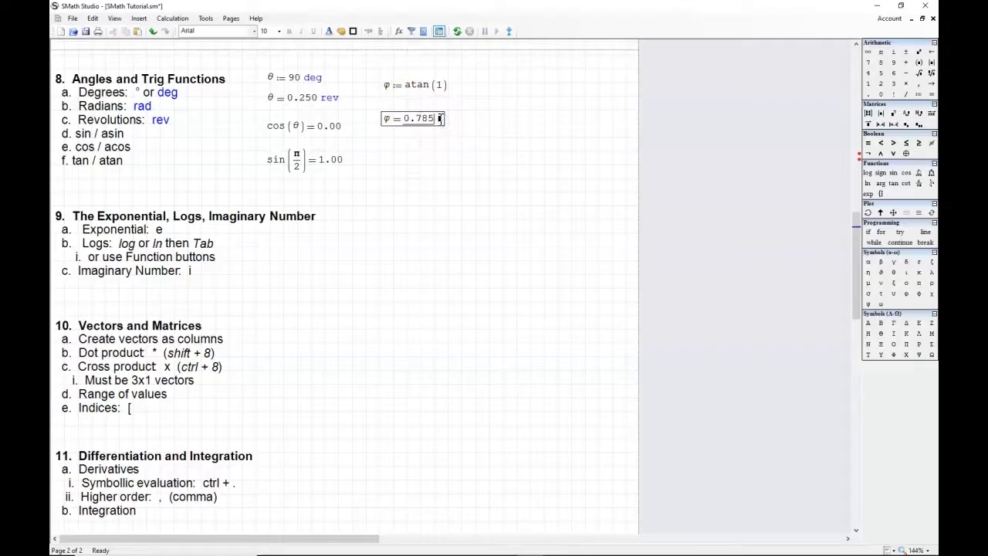
click(440, 121)
click(301, 93)
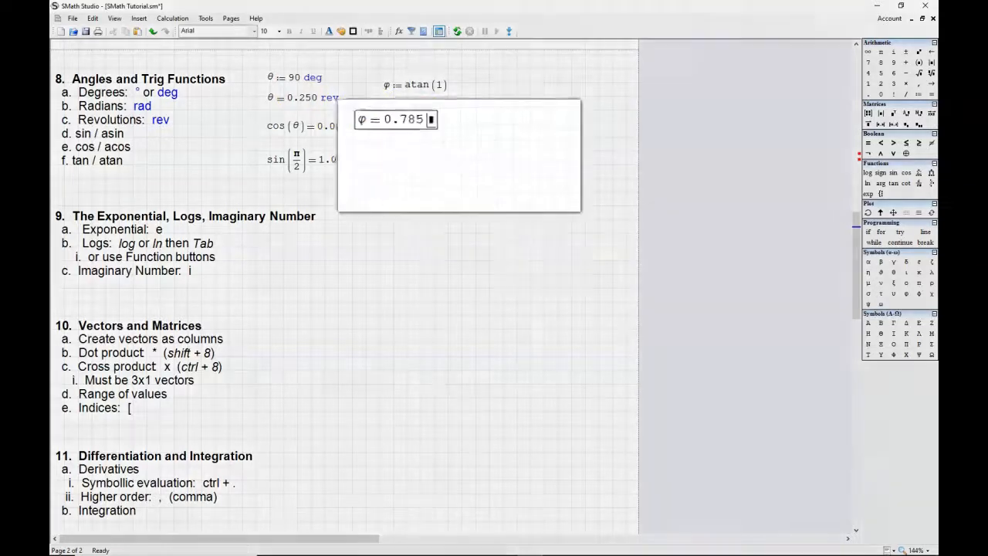
text(')
drag(479, 171, 487, 150)
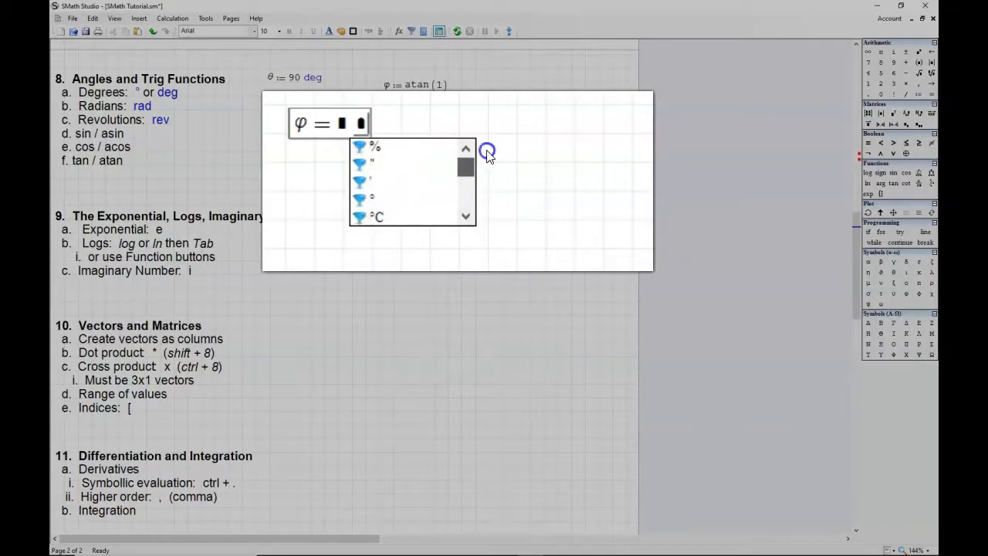
click(370, 199)
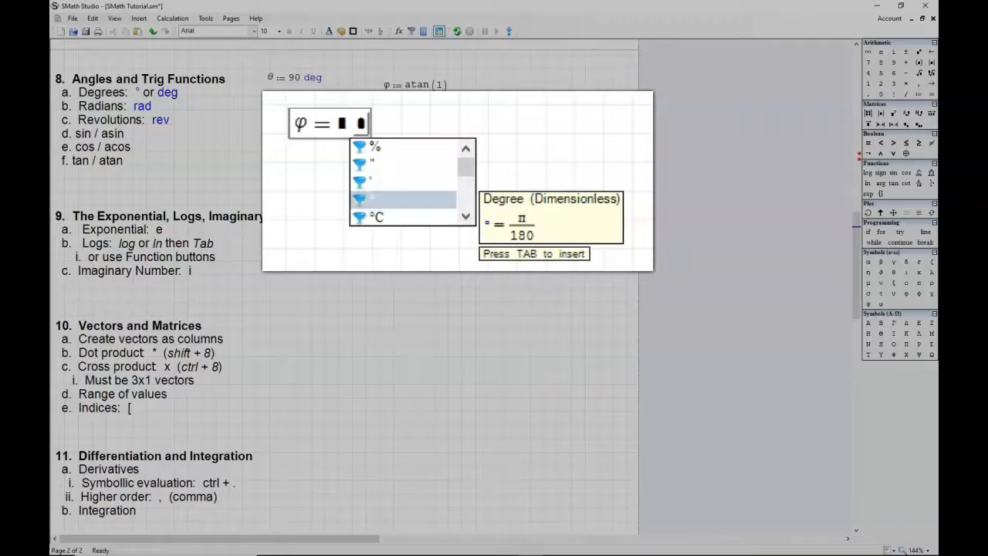
key(Tab)
click(442, 135)
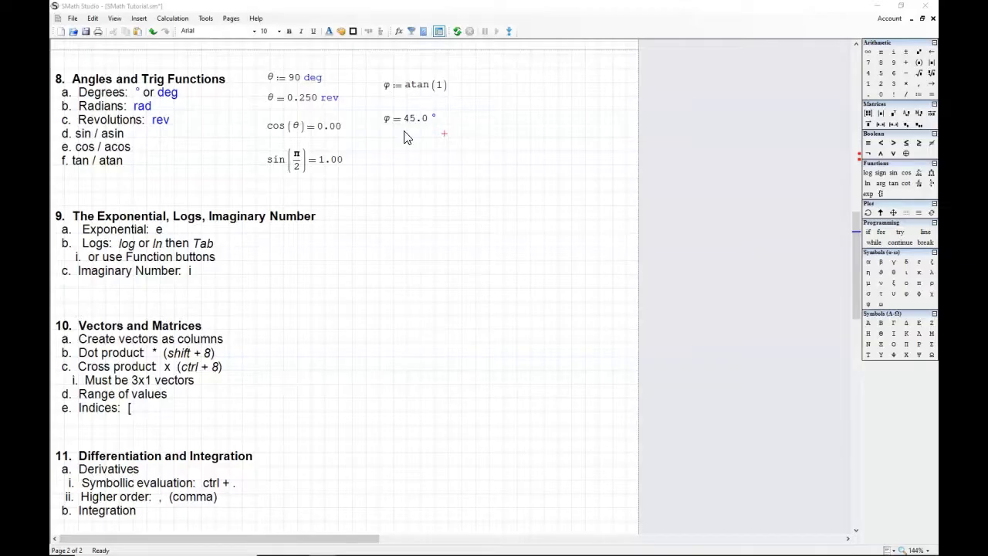
Step: Evaluate the constant e in a new expression in the blank area beside section 9
click(151, 311)
click(381, 244)
text(e )
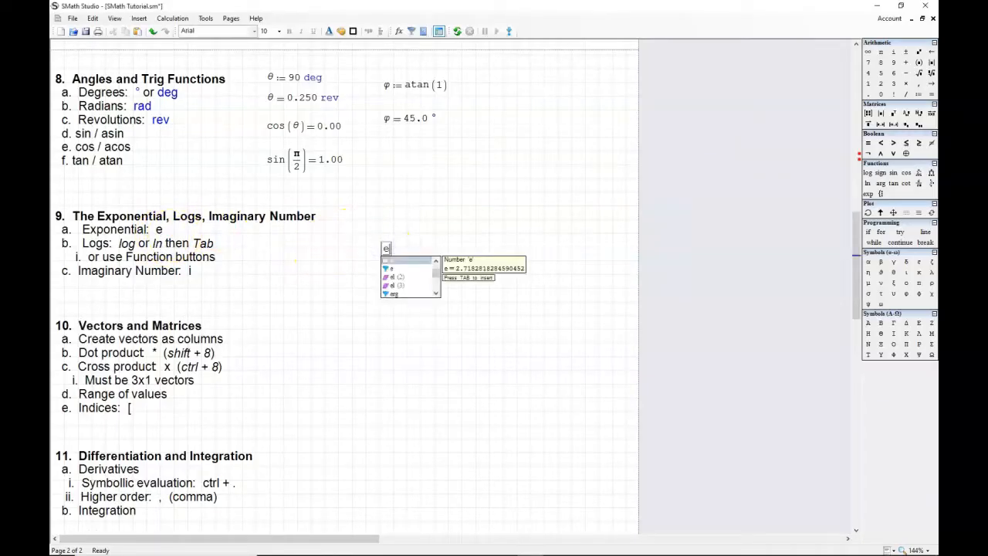
text(= 2.72)
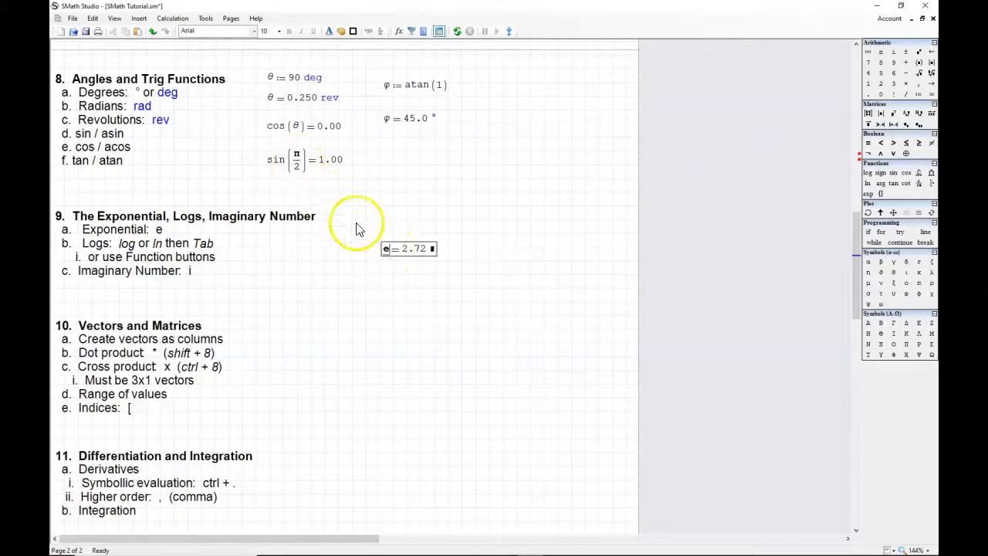
Step: Evaluate e raised to the power π in a new expression beside the e result
click(463, 256)
text(e)
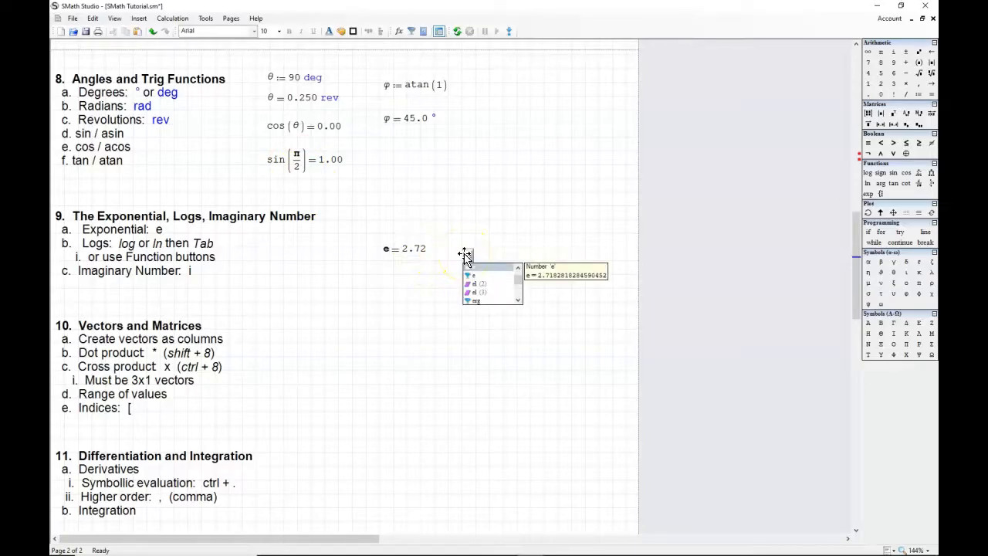
text(^p)
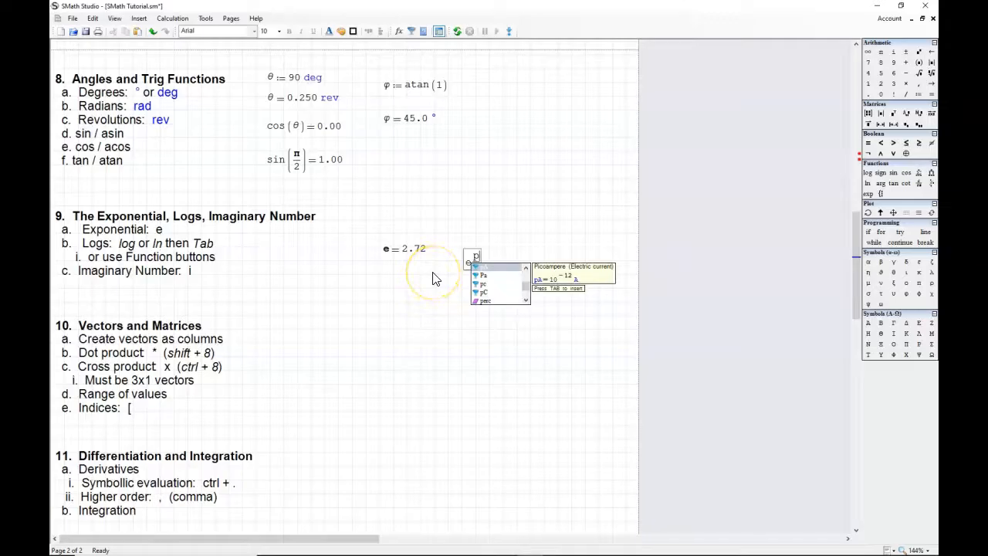
key(ctrl+g)
text(= 23.1)
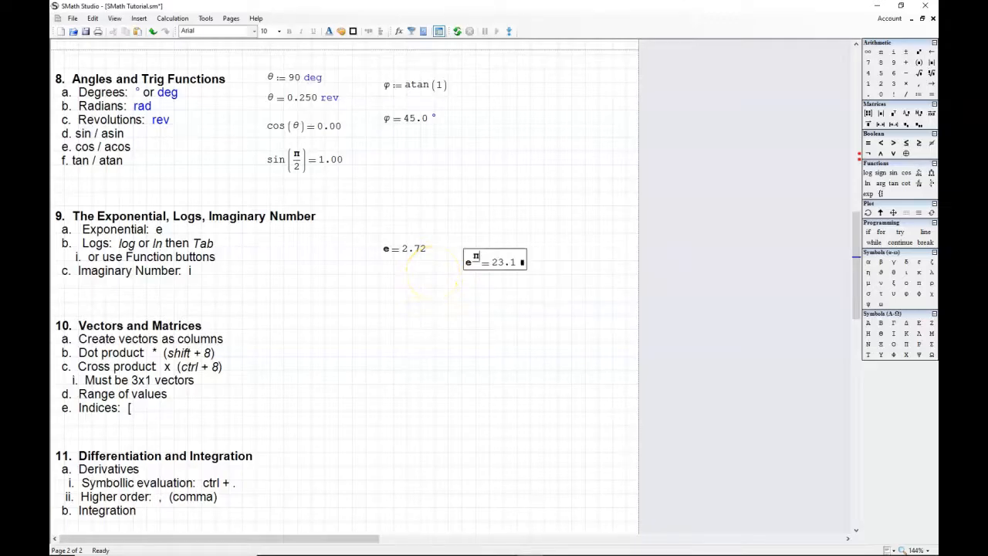
Step: Align the e^π expression with the e expression and move both up level with the section 9 heading
drag(479, 250, 473, 236)
drag(355, 230, 519, 264)
drag(473, 247, 473, 215)
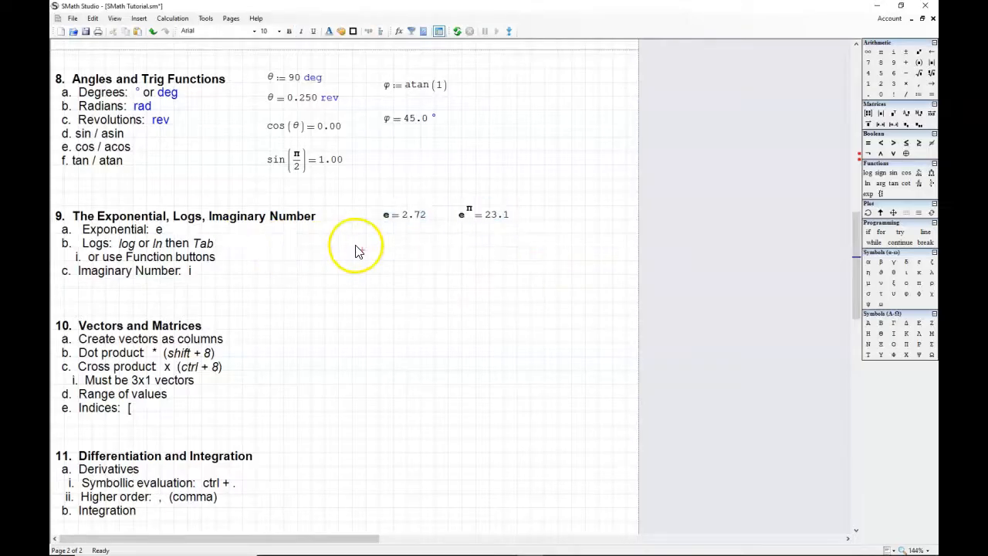
Step: Evaluate the base-10 logarithm of 4 below the e expressions and shift the expression up slightly
click(361, 254)
text(log)
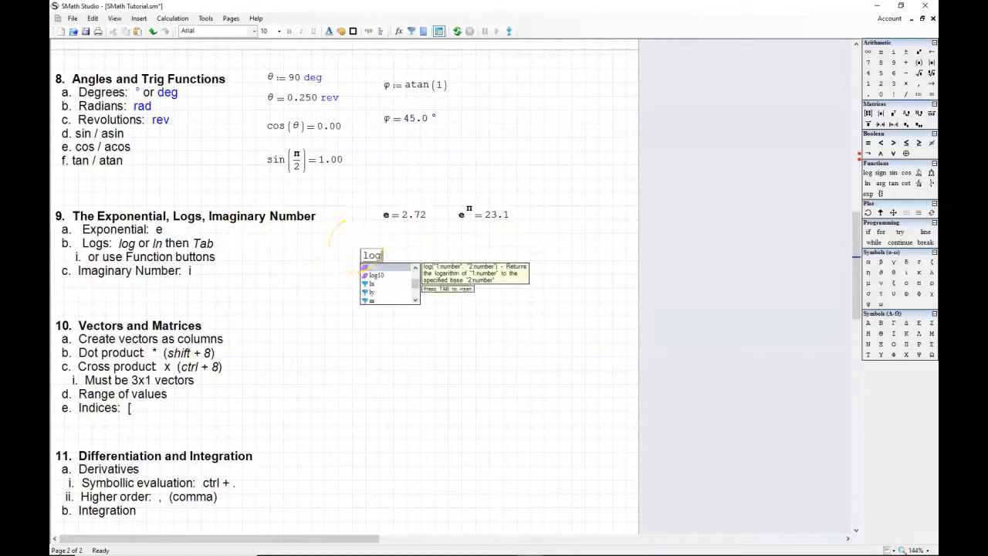
key(Tab)
click(390, 261)
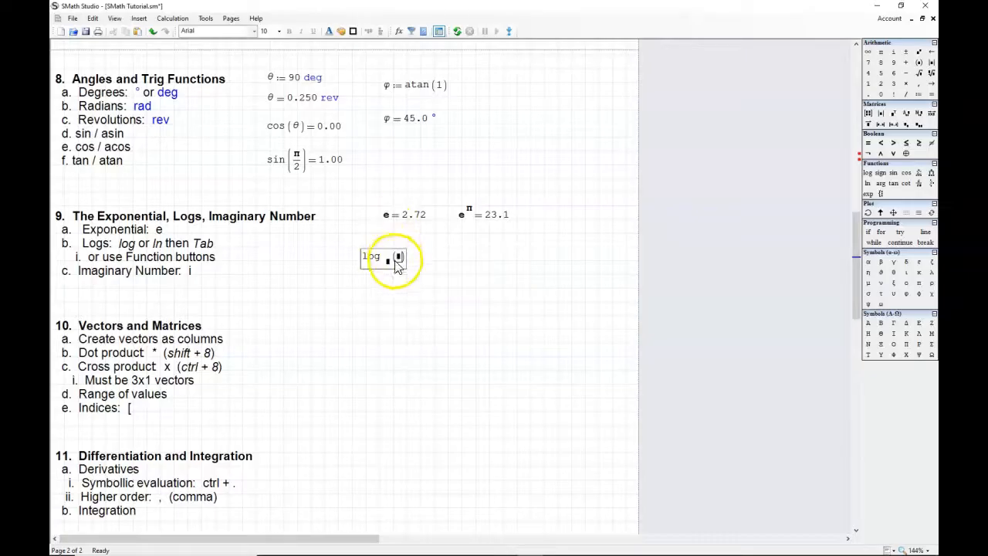
text(10)
click(405, 257)
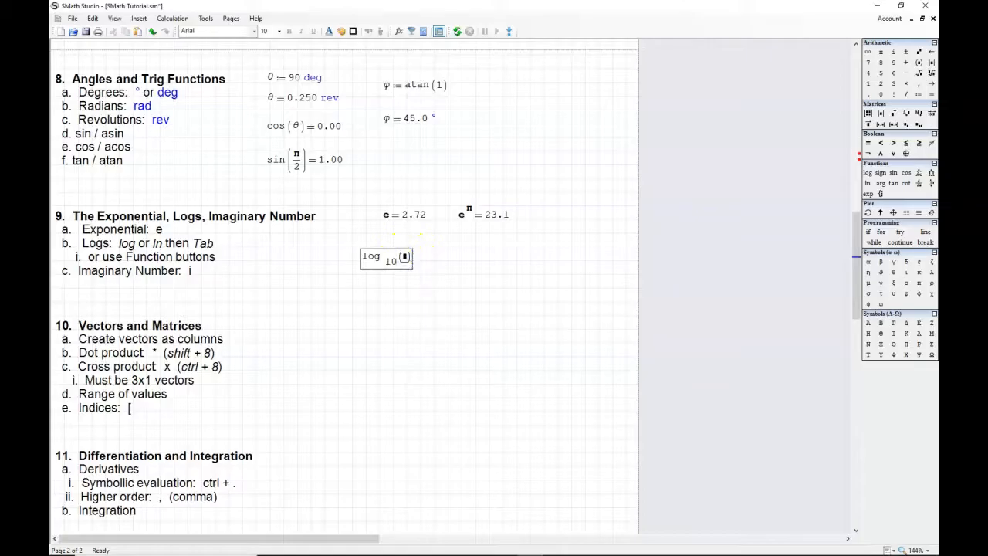
text(4) = 0.602)
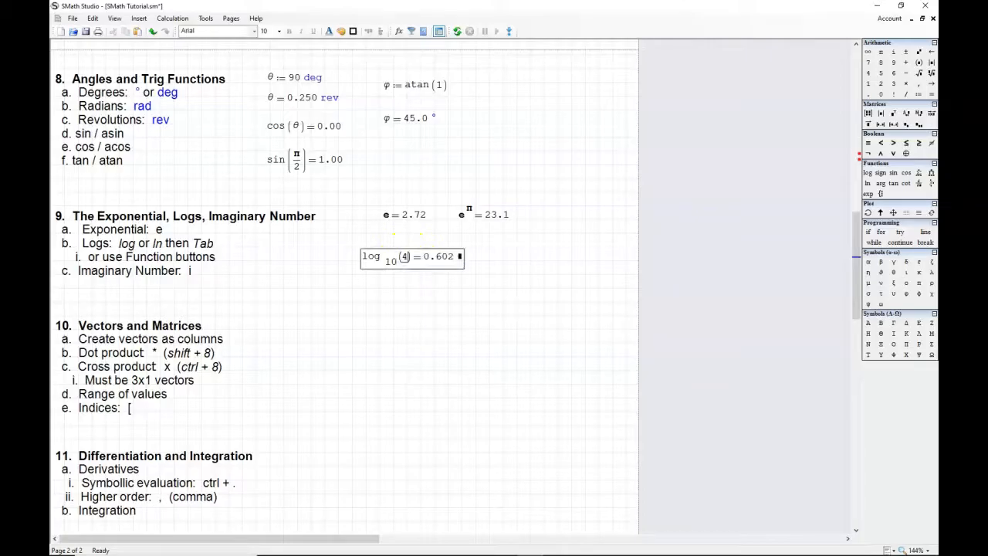
drag(440, 249, 438, 242)
Step: Enter a power of 10 with a decimal exponent in a new expression below the logarithm
click(364, 285)
text(10)
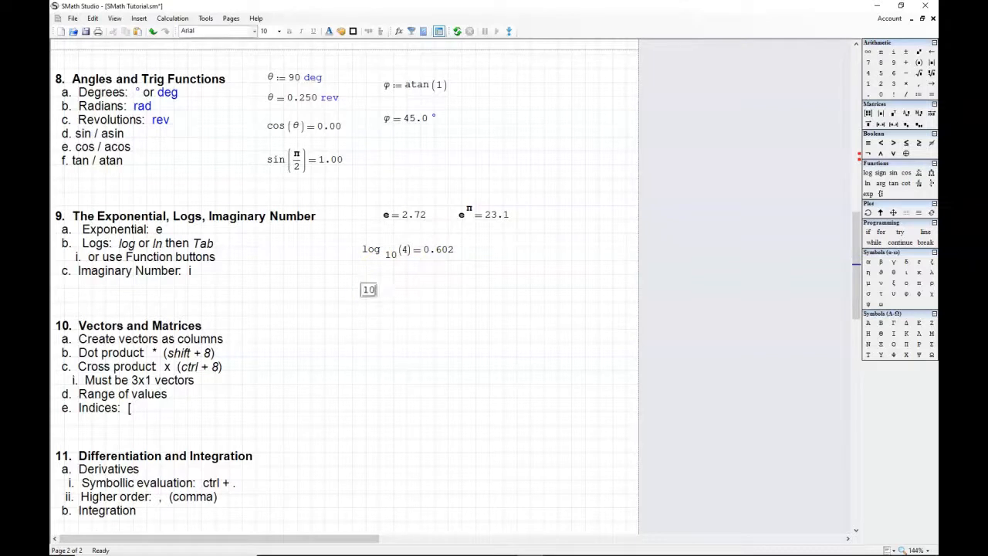
text(^.)
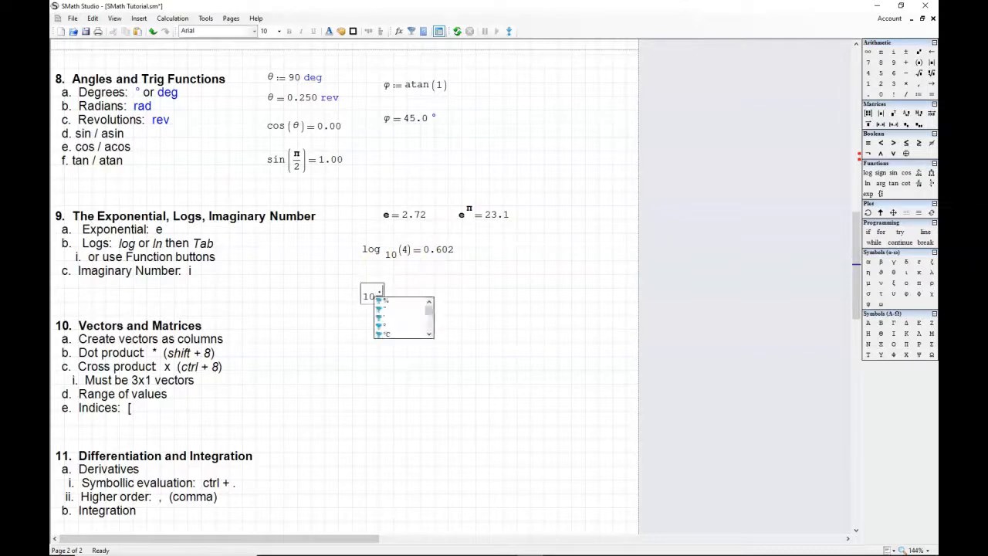
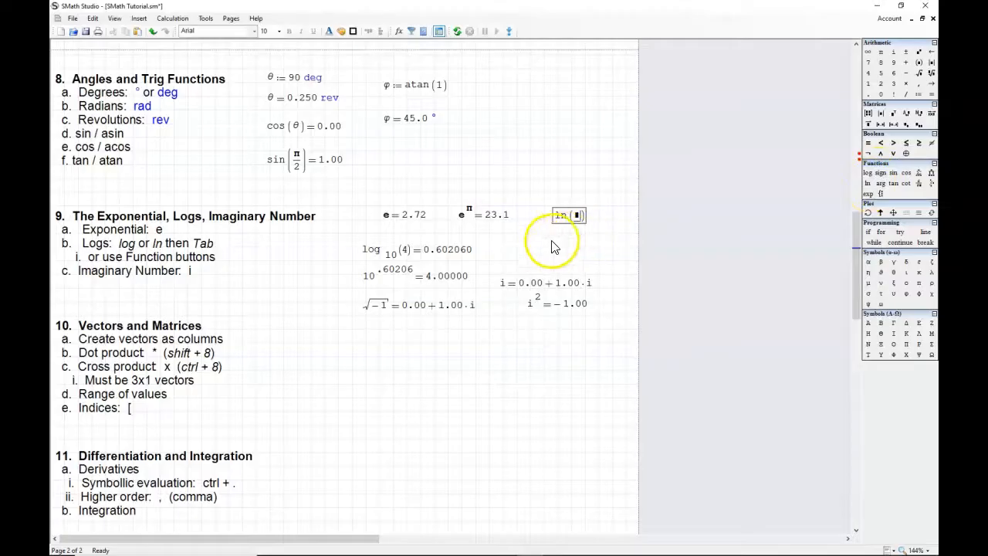
Step: Enter a second natural logarithm function with an empty argument below the existing ln expression
click(556, 242)
text(ln)
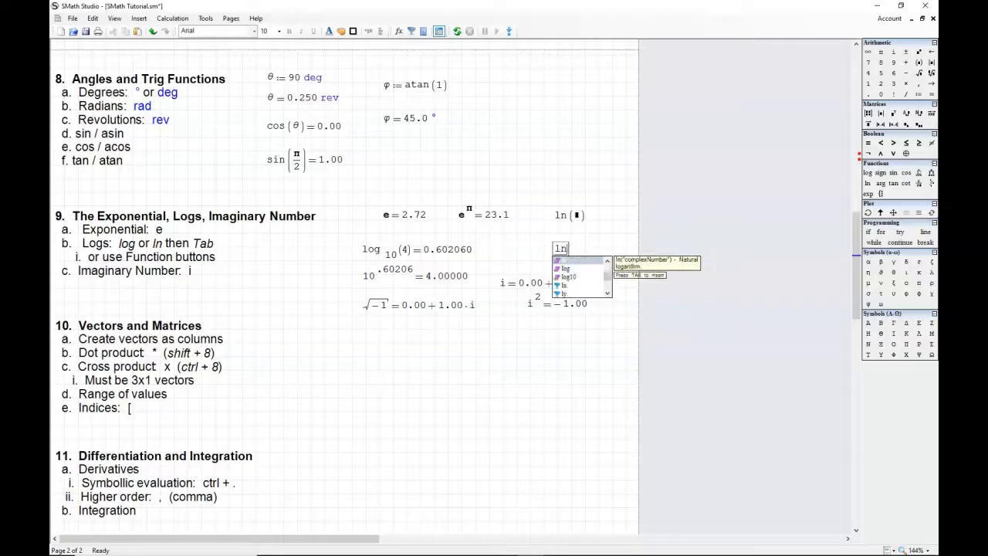
key(Tab)
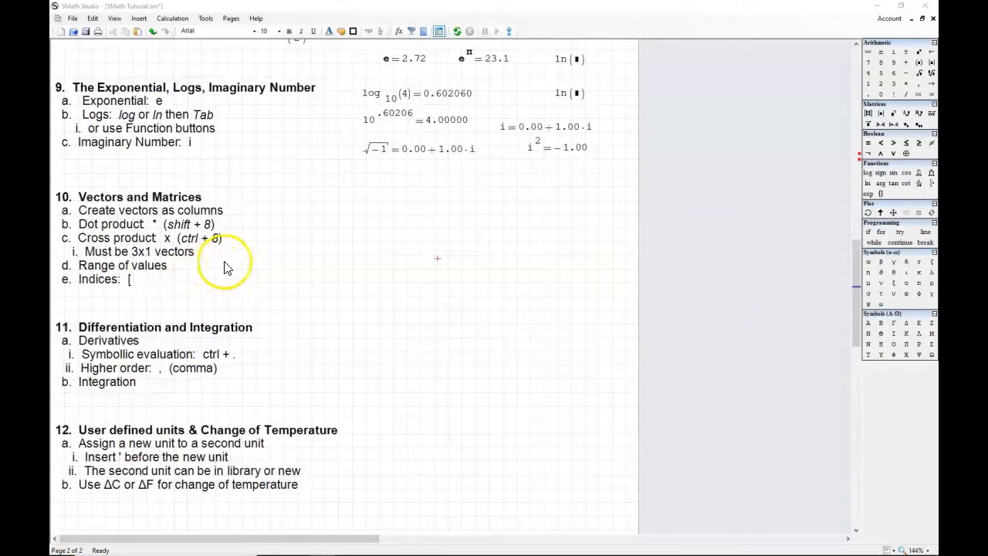
Step: Insert an empty matrix with 3 rows and 3 columns beside the section 10 notes
click(263, 219)
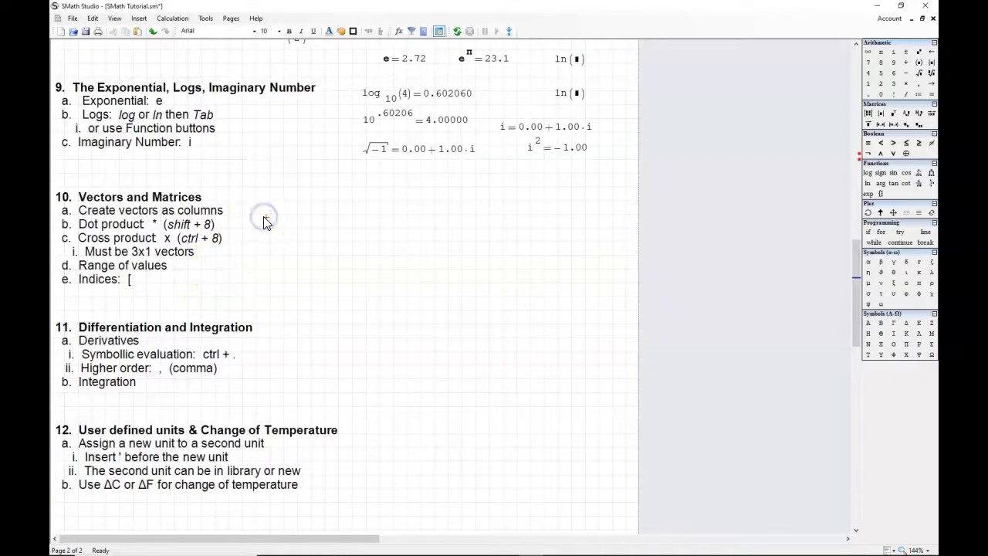
key(ctrl+m)
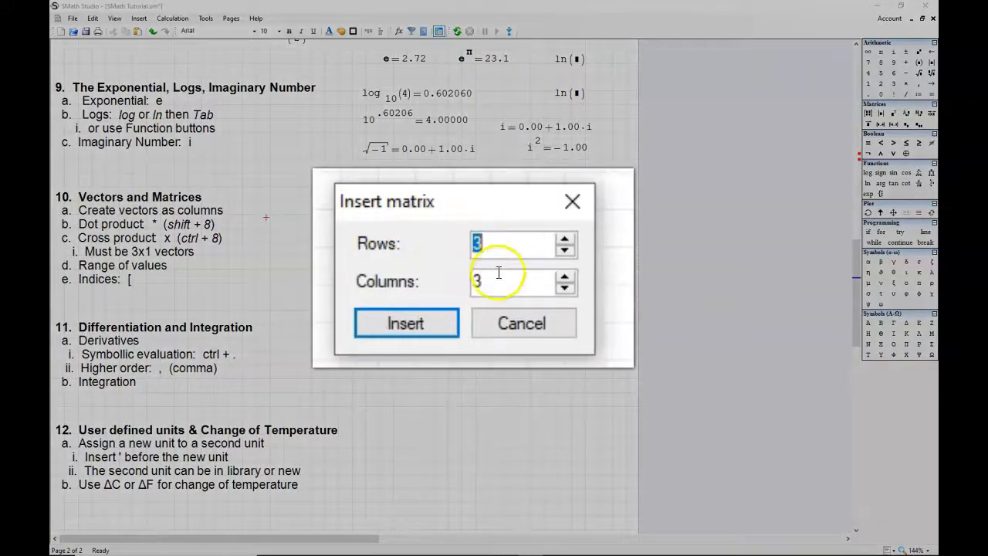
click(567, 277)
click(566, 276)
click(565, 276)
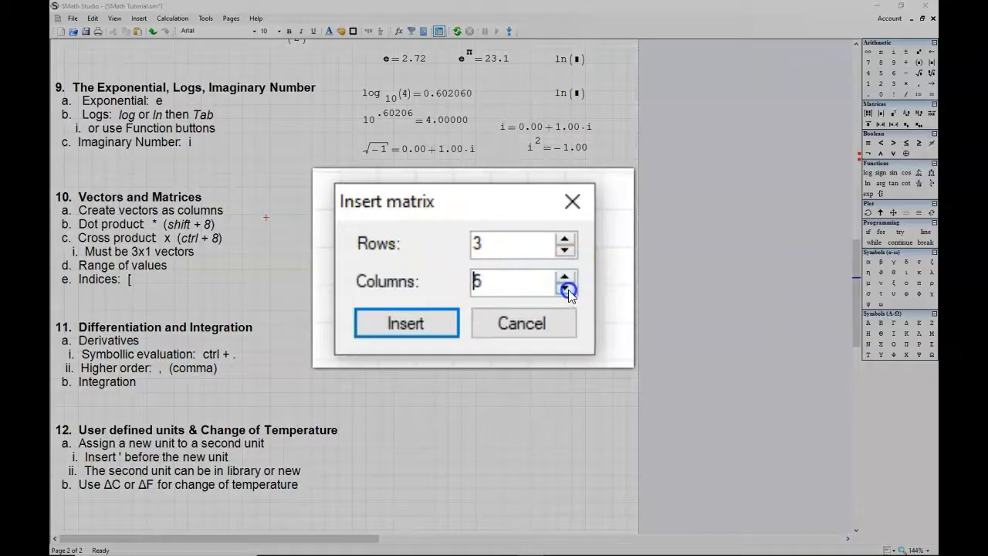
key(Return)
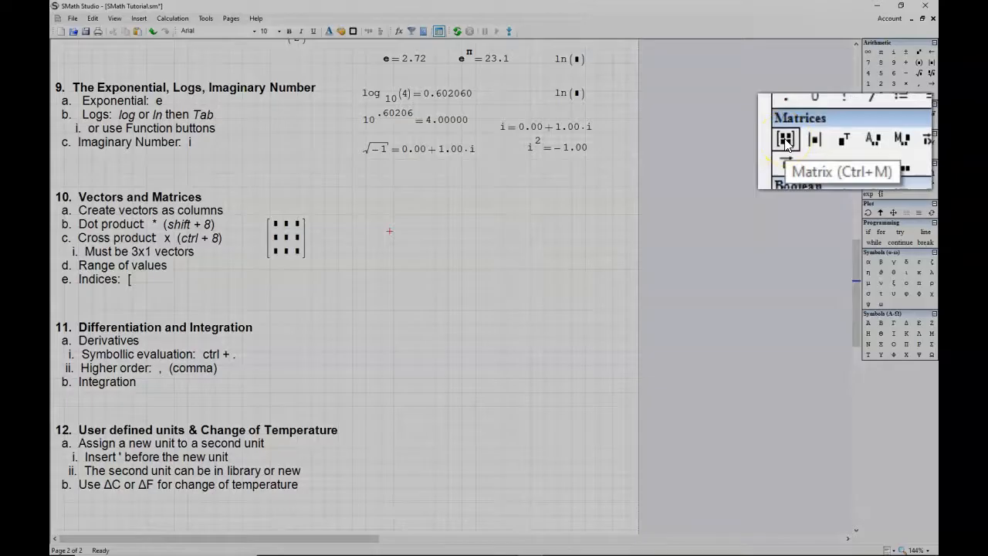
click(867, 112)
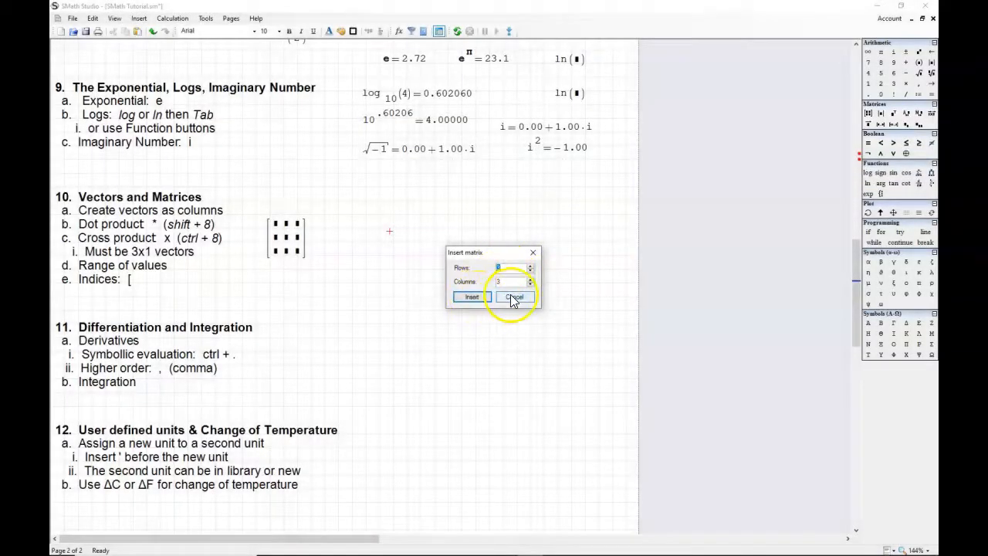
click(516, 298)
Step: Fill the 3×3 matrix with 6 and 5 in the first two cells of row one and 4 in row two, column three
click(275, 223)
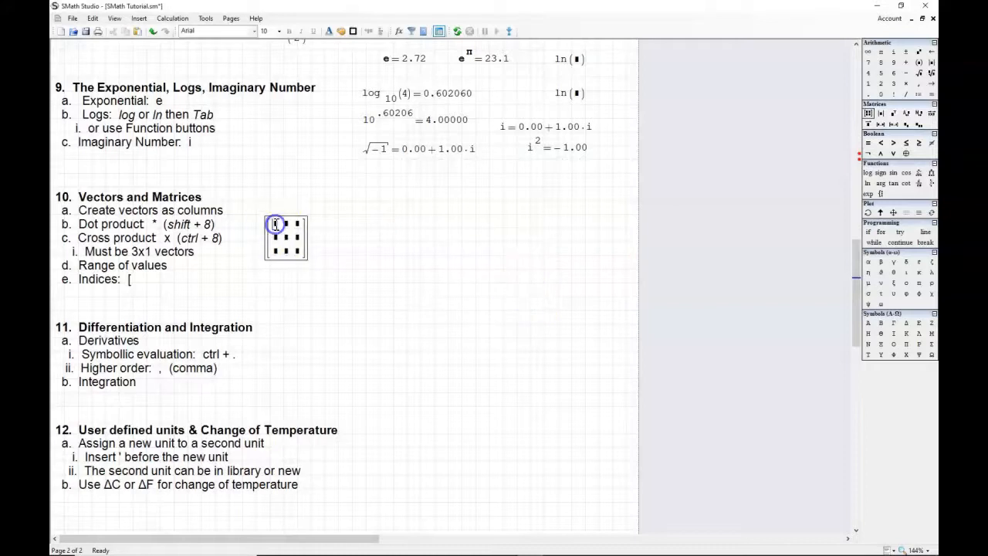
text(6)
click(235, 243)
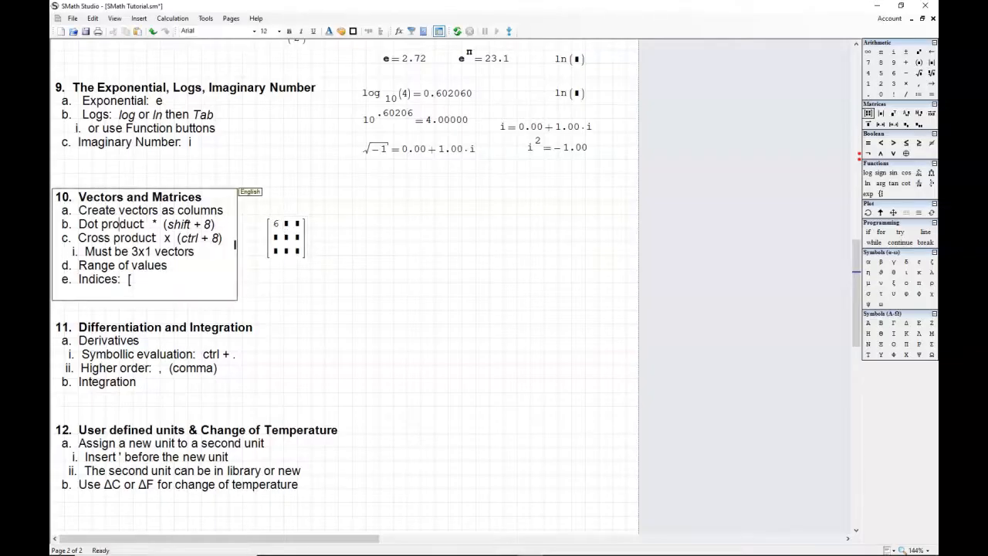
click(286, 224)
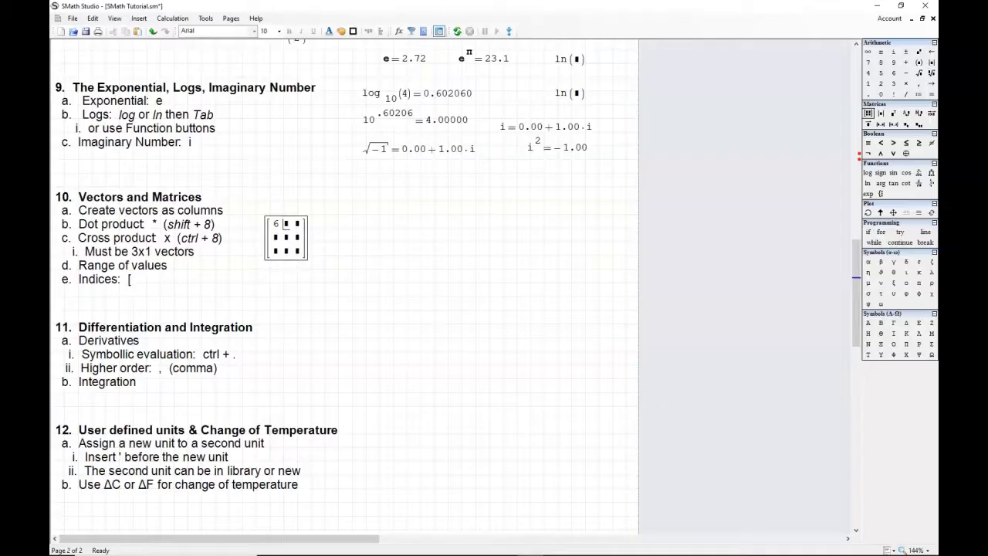
click(255, 360)
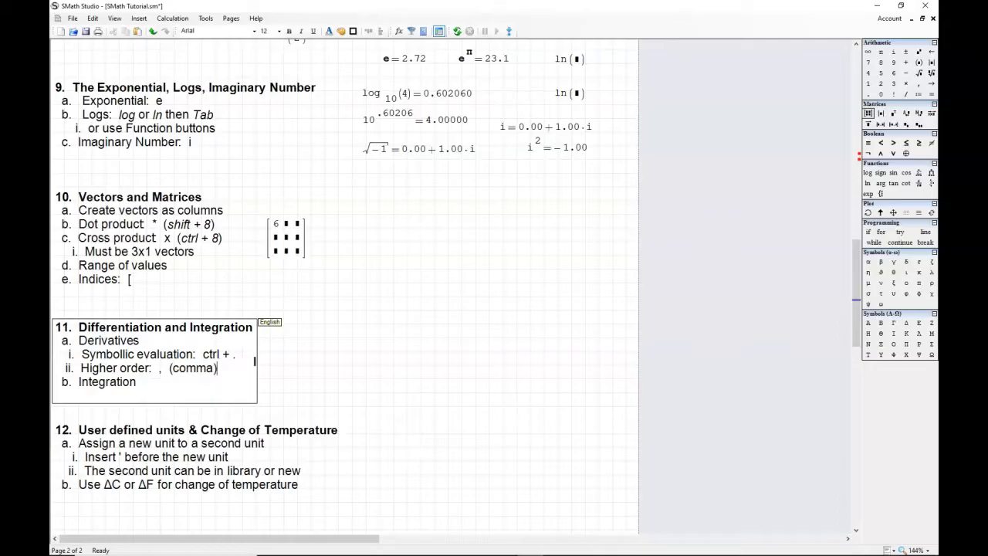
click(285, 224)
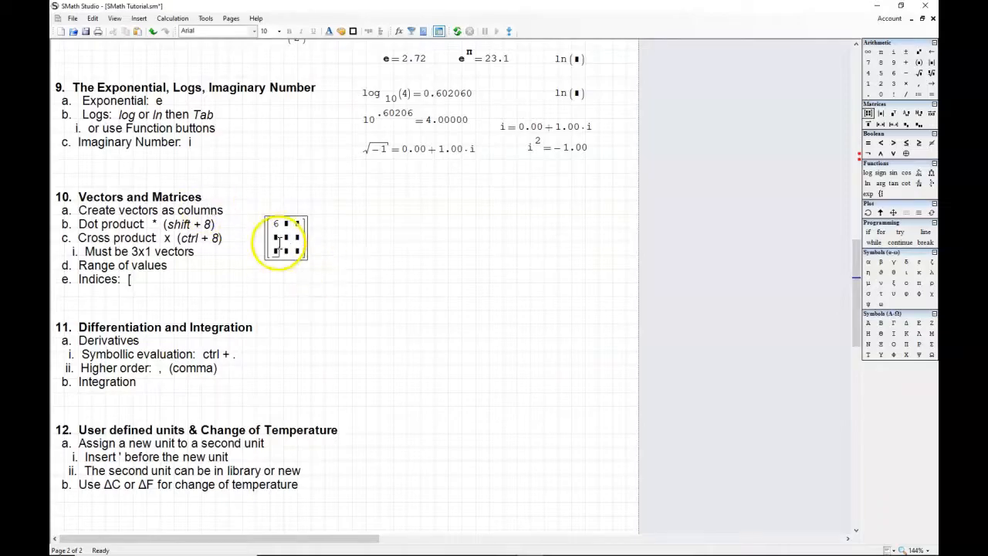
click(286, 225)
text(5)
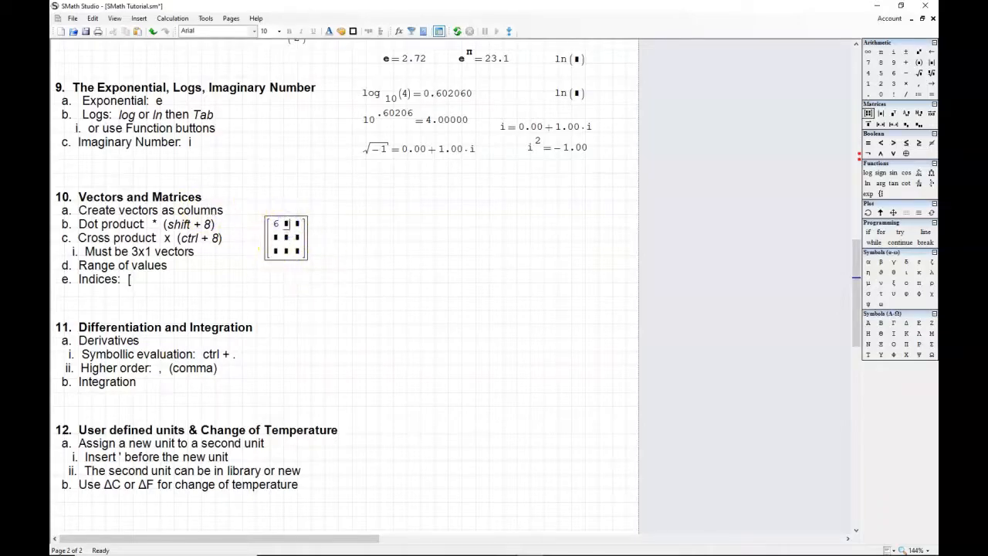
click(299, 237)
text(4)
Step: Start a definition of variable I beside the 3×3 matrix and assign it an empty 2×2 matrix
click(337, 235)
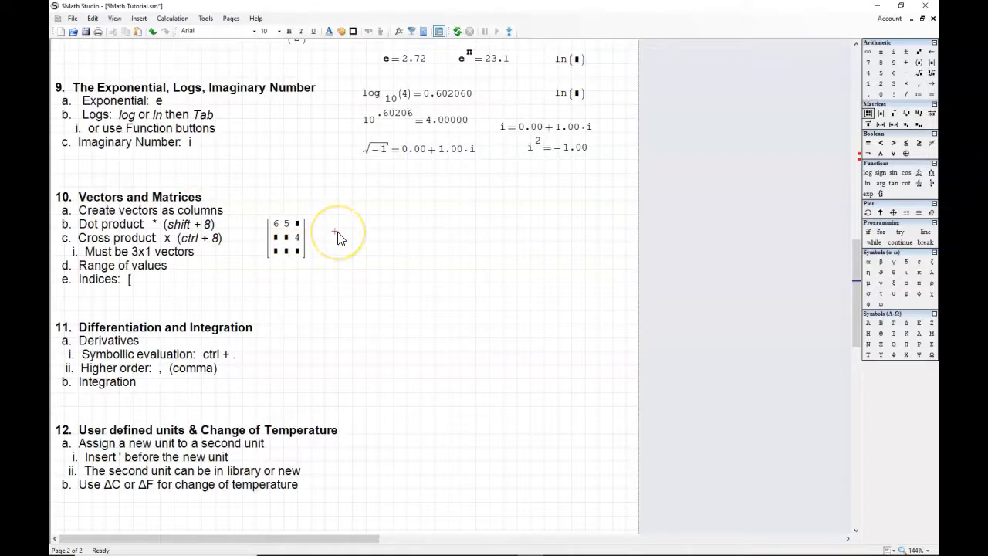
text(I )
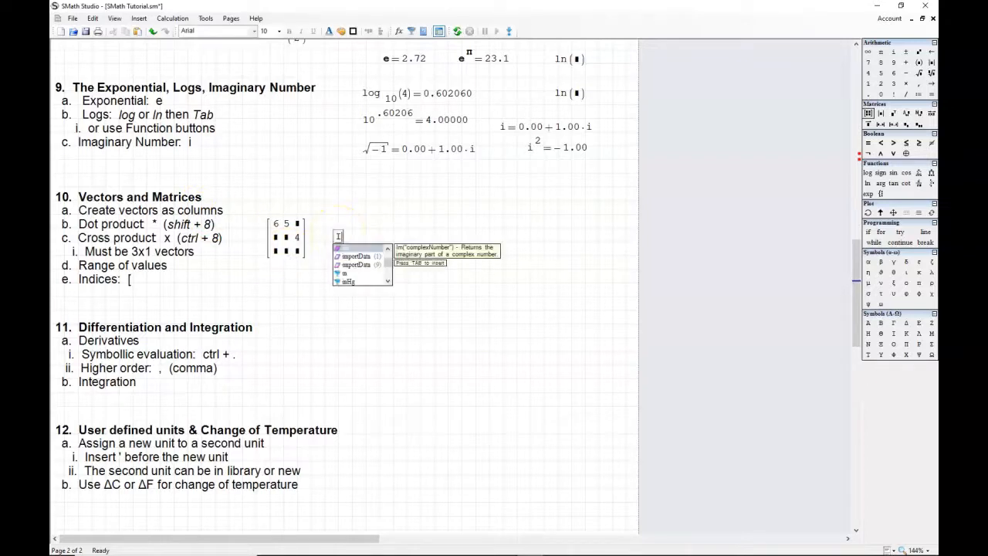
text(:=)
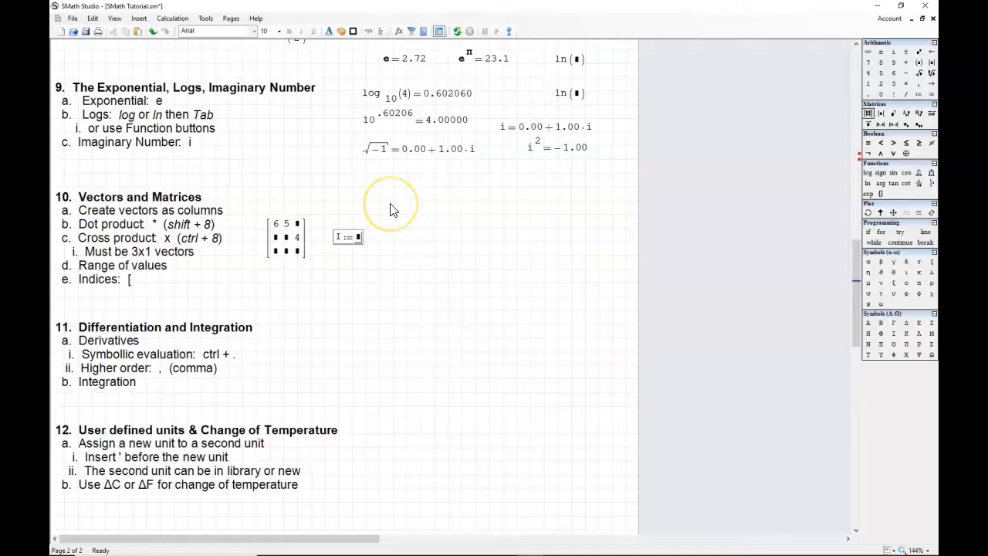
key(ctrl+m)
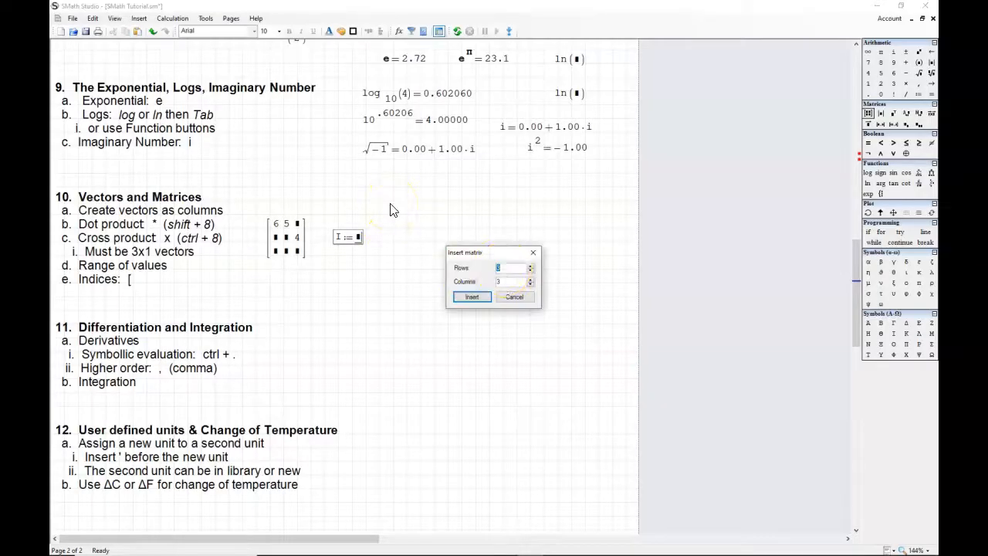
click(530, 270)
click(530, 285)
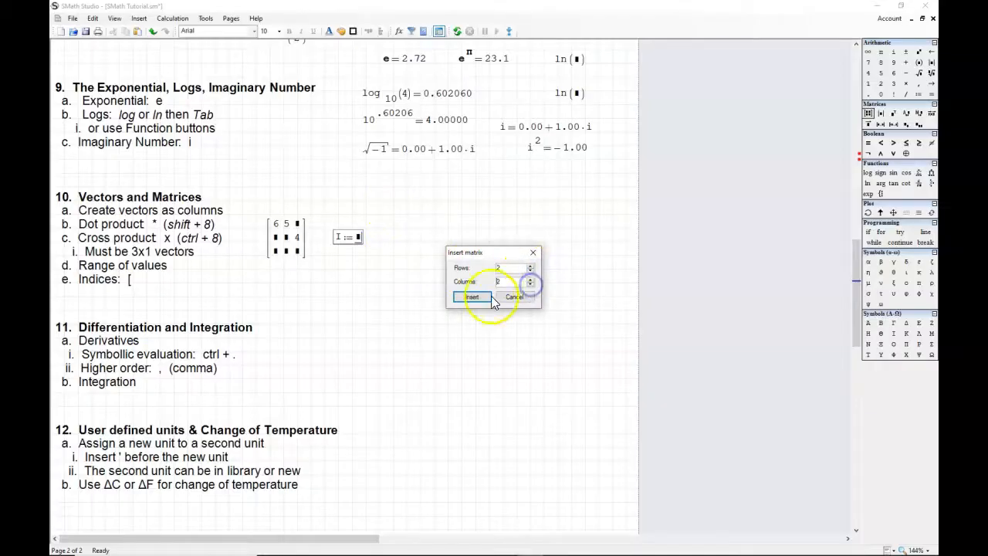
click(475, 296)
Step: Fill the 2×2 matrix I as an identity matrix, with 1 on the diagonal and 0 elsewhere
text(1)
click(380, 258)
text(1)
click(366, 252)
text(0)
click(373, 239)
text(0)
Step: Evaluate I in a new expression and move the result up beside its definition
click(425, 265)
text(I=)
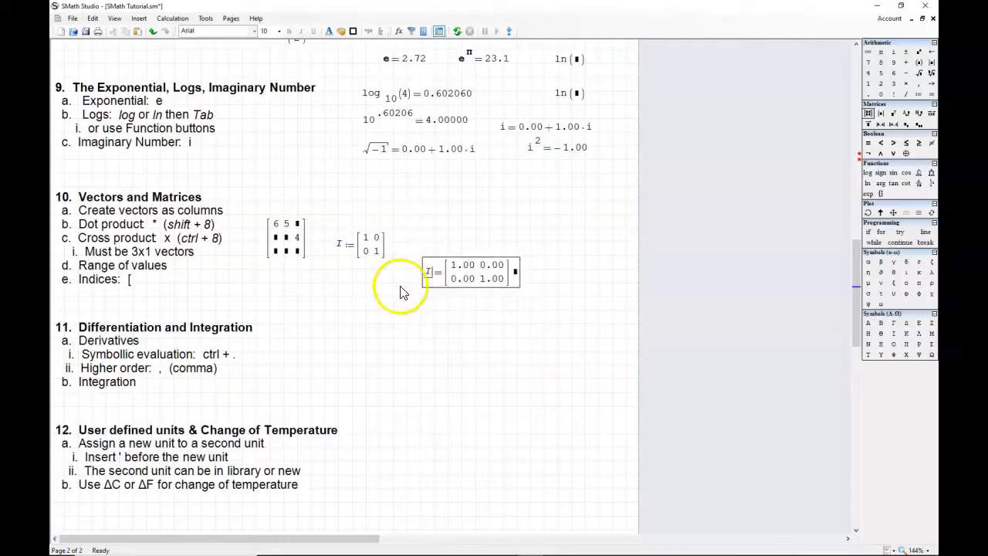
drag(452, 261, 439, 234)
Step: Insert a 3×1 column vector below the 3×3 matrix and fill it with 1, -3 and 2
click(264, 248)
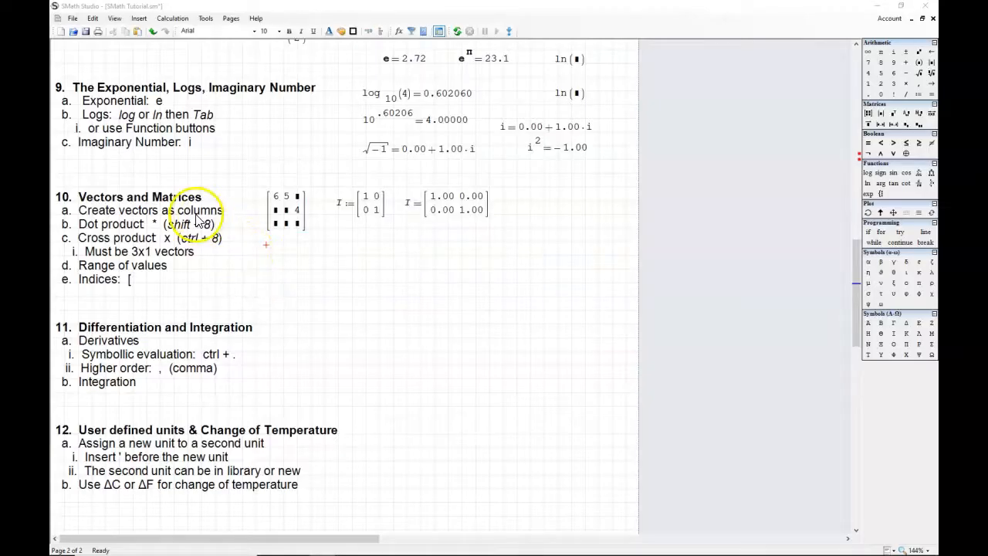
click(867, 113)
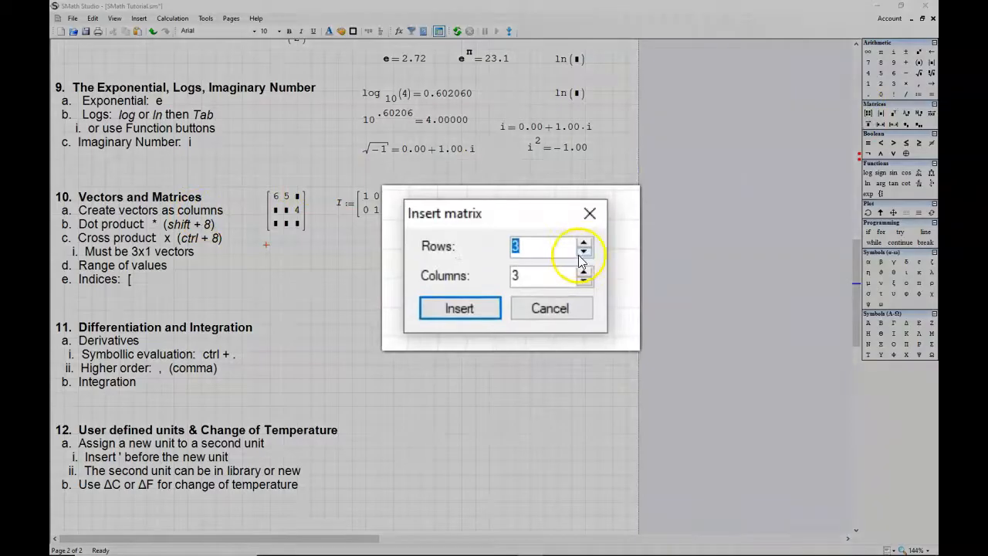
double_click(583, 280)
click(459, 308)
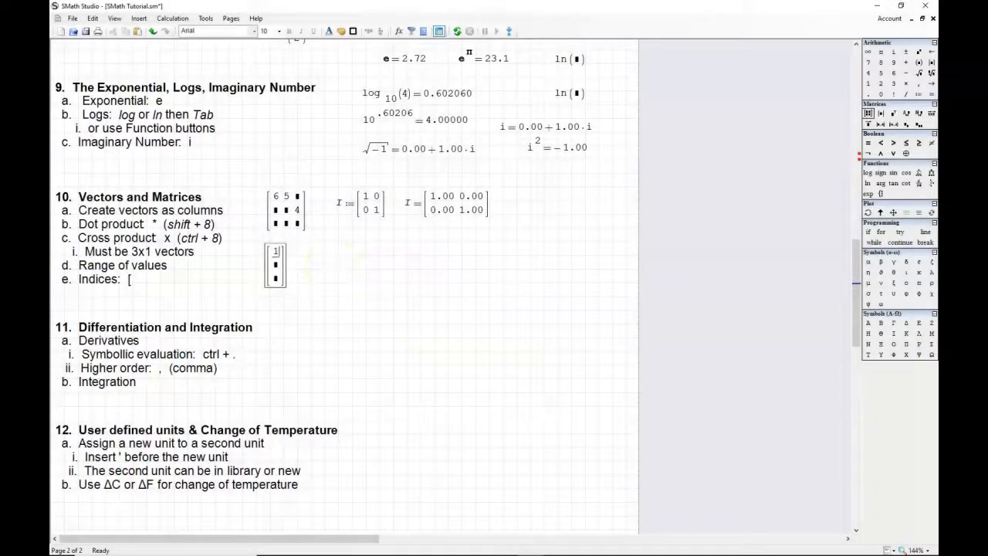
text(-3)
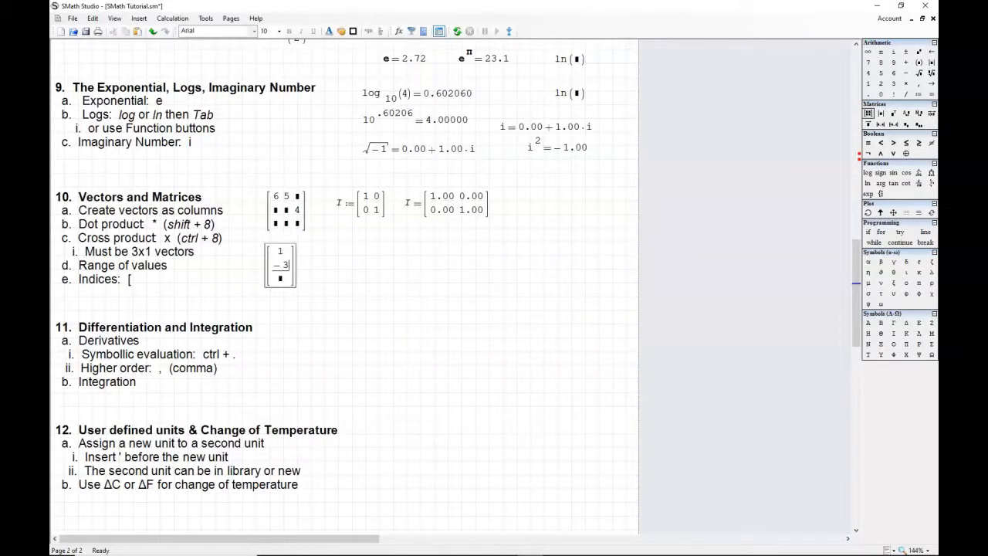
Step: Define r by moving the column vector into its assignment, then shift the definition over to where the vector stood
click(341, 266)
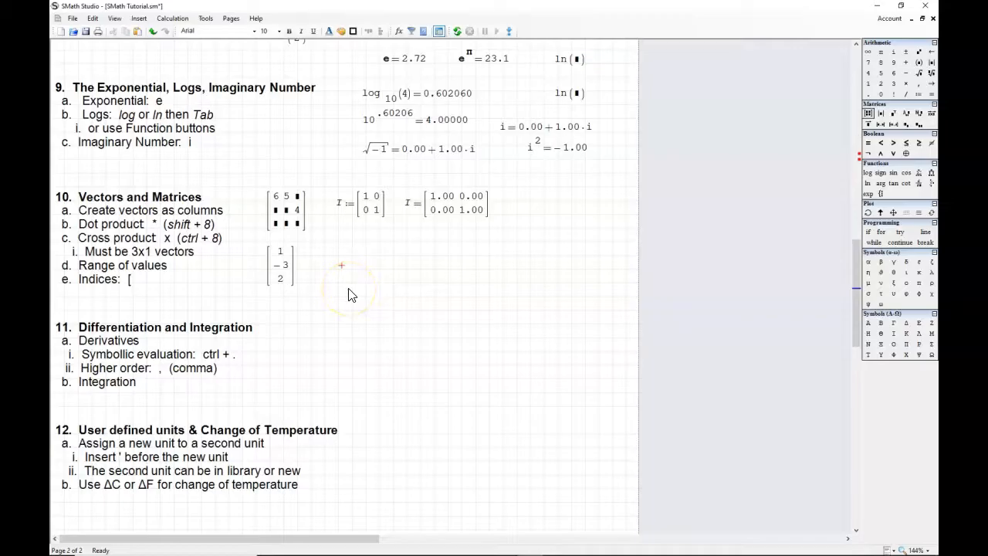
text(r )
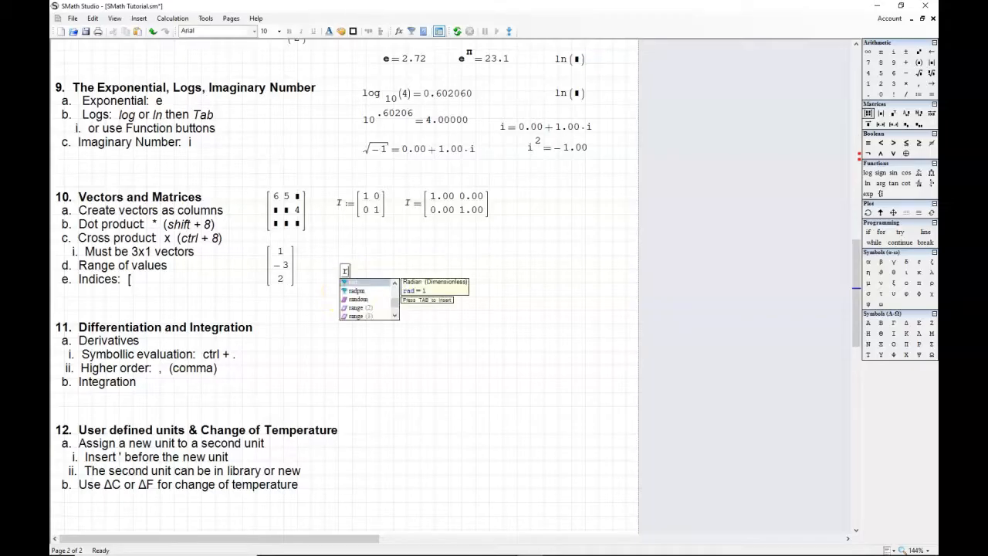
text(:=)
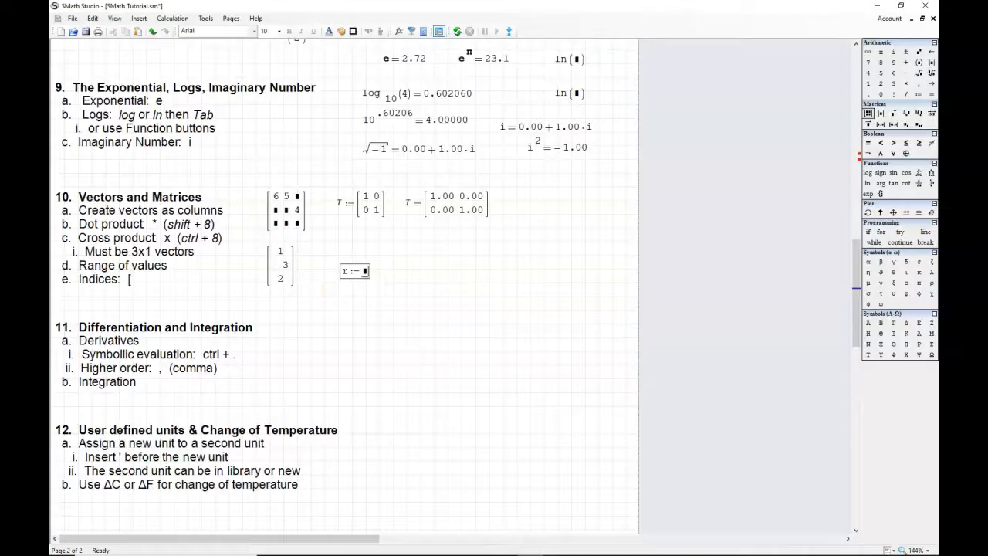
click(292, 284)
key(ctrl+x)
click(364, 270)
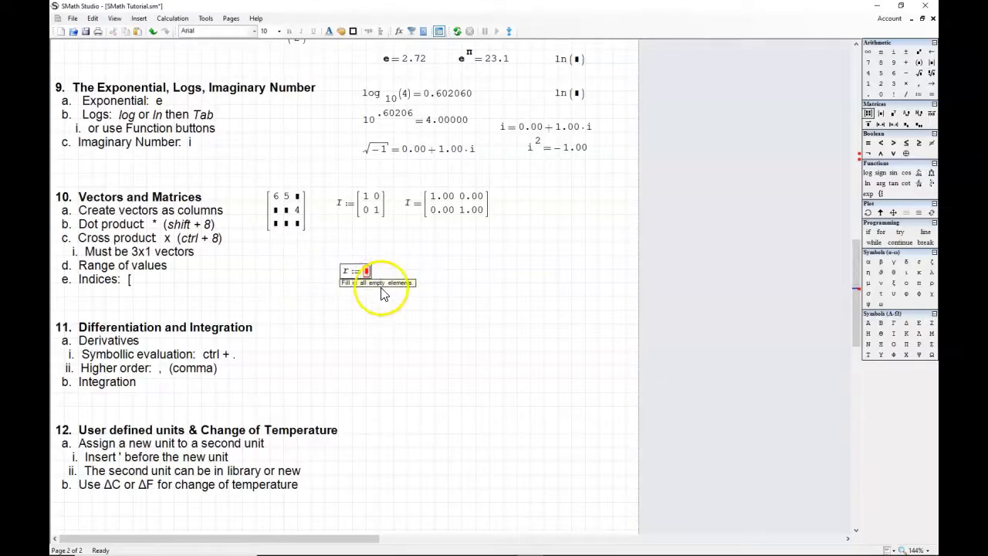
key(ctrl+v)
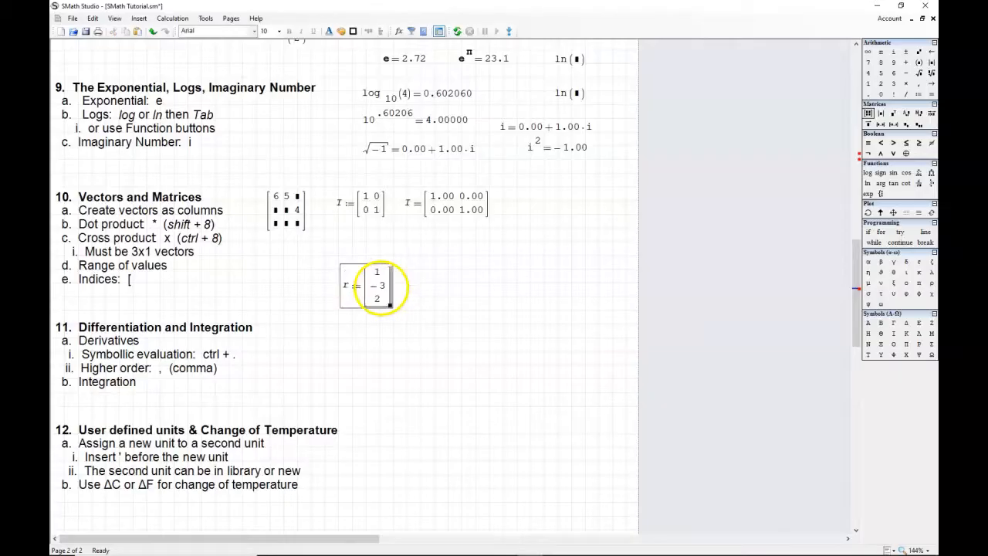
click(414, 291)
drag(353, 286, 284, 273)
Step: Define u as a 3×1 column vector with .707, 0 and .707 and align it level with the r definition
click(355, 274)
text(u:)
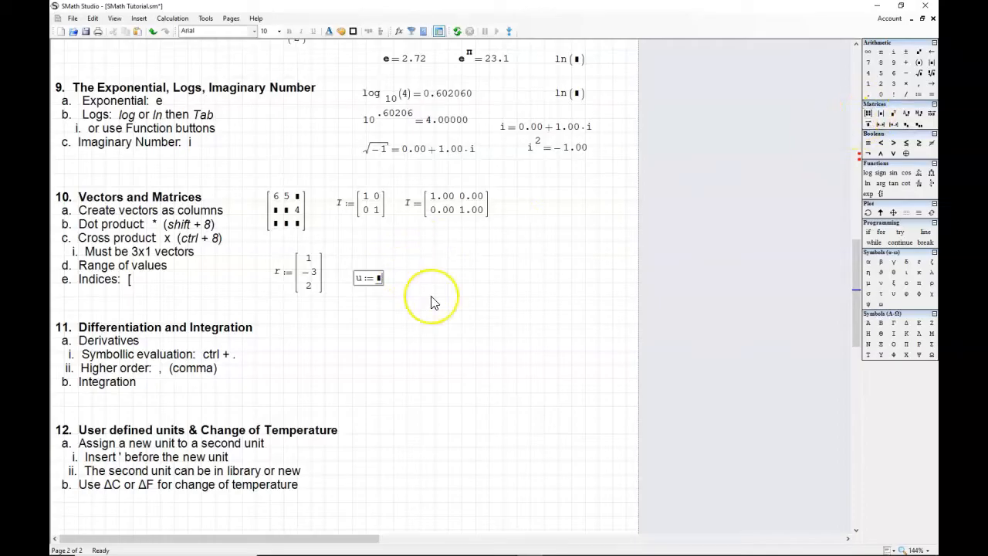
key(ctrl+m)
click(530, 285)
click(474, 297)
text(.707)
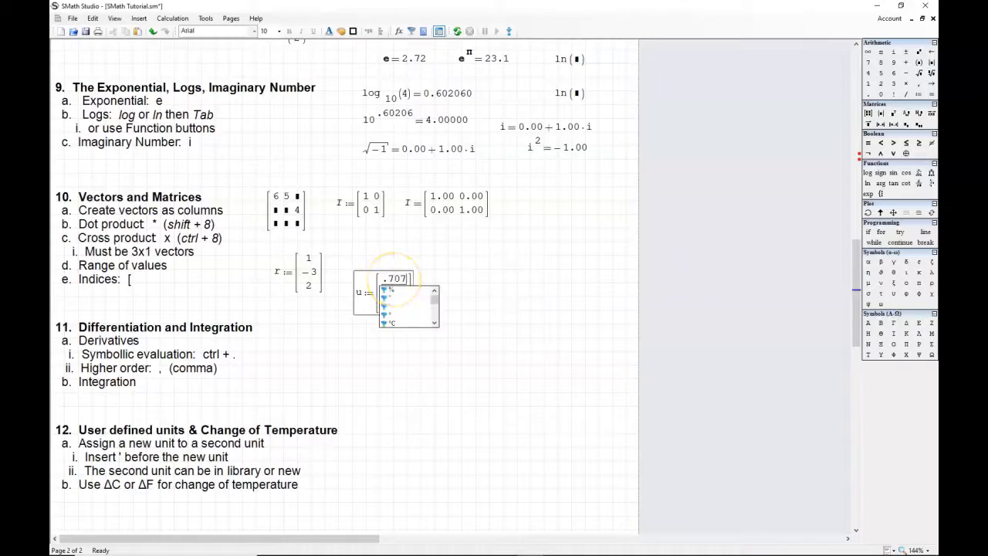
key(Tab)
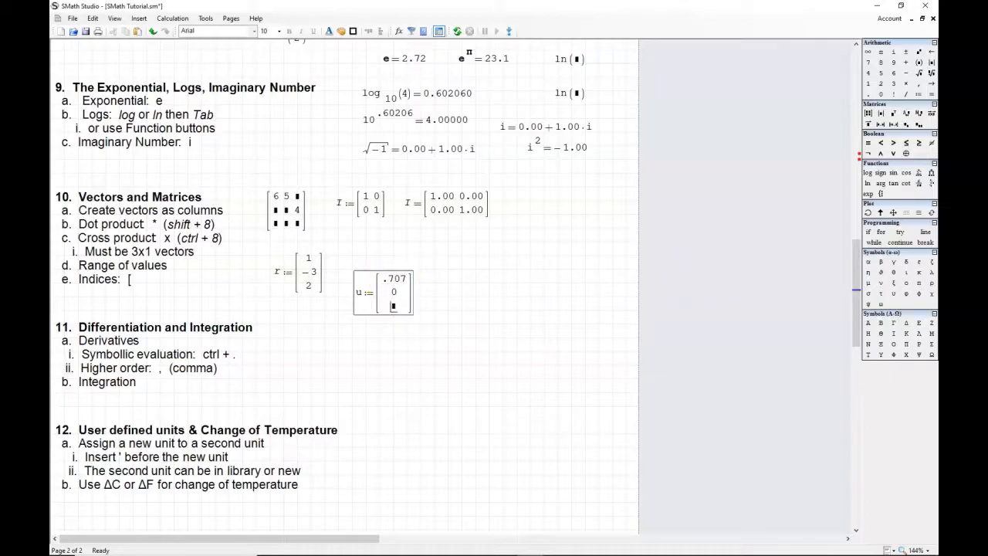
text(.707)
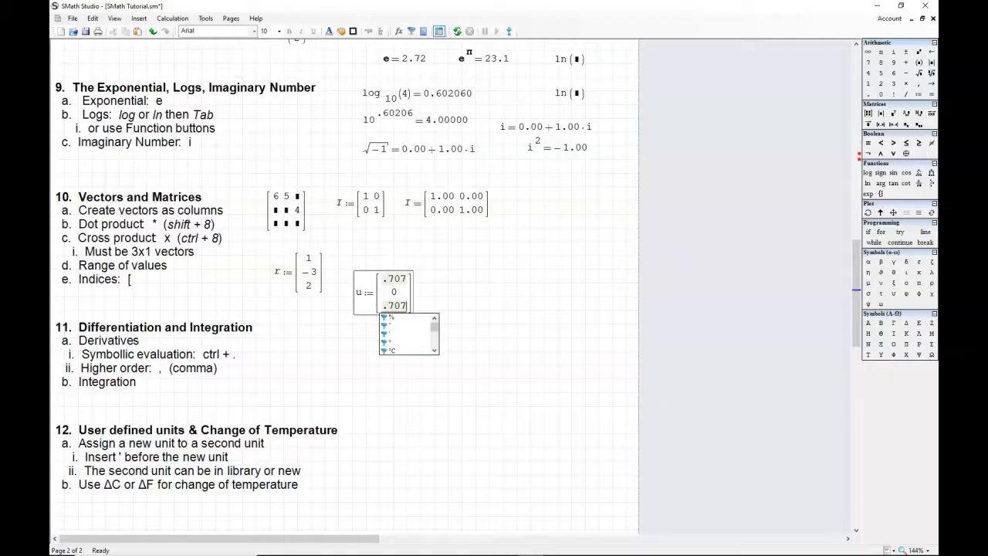
drag(415, 284, 400, 264)
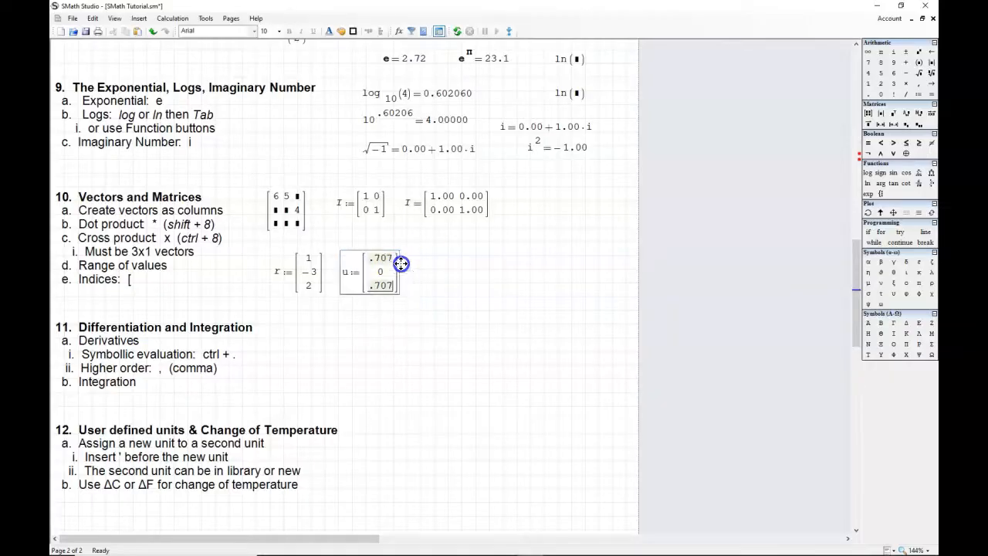
Step: Evaluate the dot product r·u beside the u definition, then switch the worksheet to a view without the page boundary
click(442, 276)
text(r)
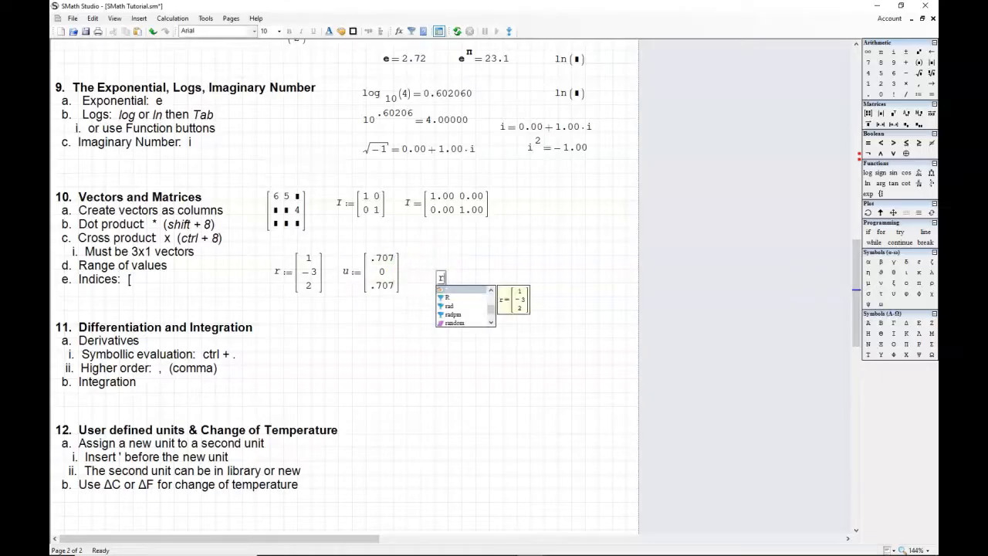
text(*u)
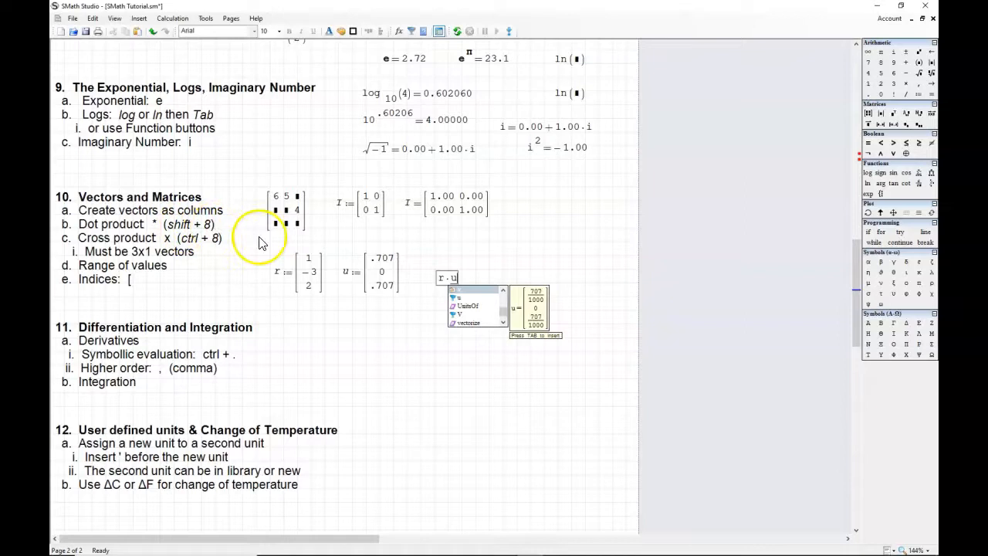
text(= 2.12)
click(546, 286)
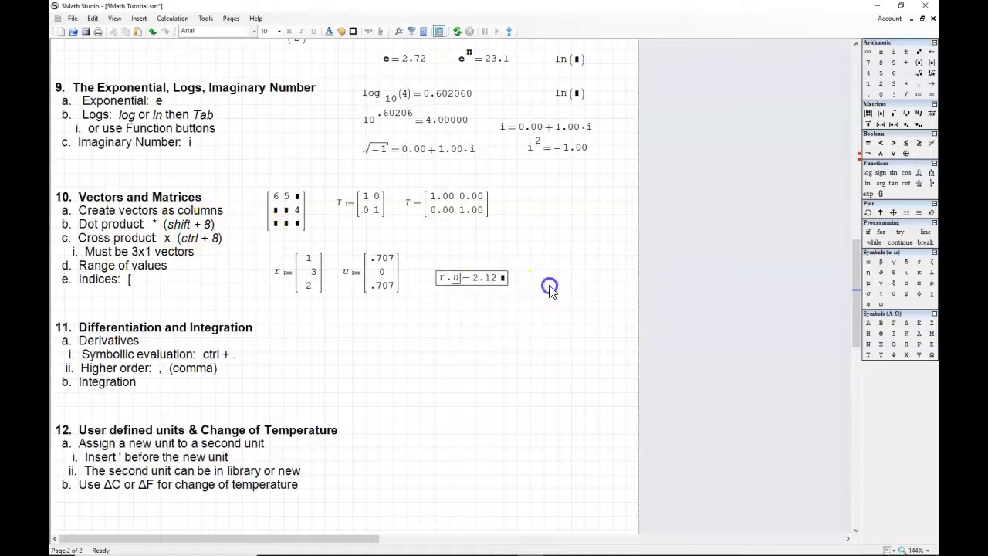
click(889, 549)
click(886, 539)
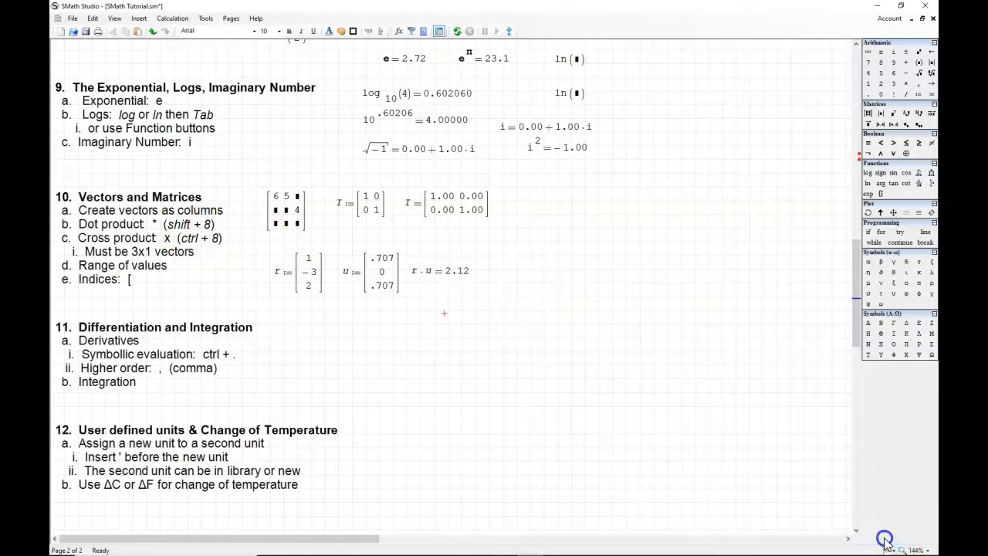
Step: Start a definition of F beside the dot product and assign it an empty 3×1 column vector
click(500, 274)
text(F)
drag(499, 273, 498, 268)
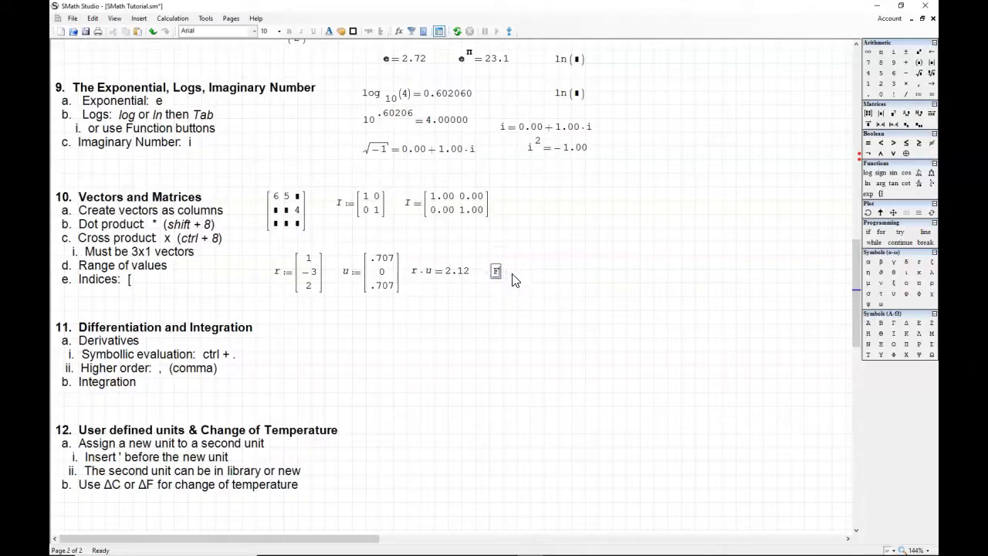
text(:=)
key(ctrl+m)
click(530, 270)
click(532, 266)
click(530, 285)
click(530, 285)
click(472, 296)
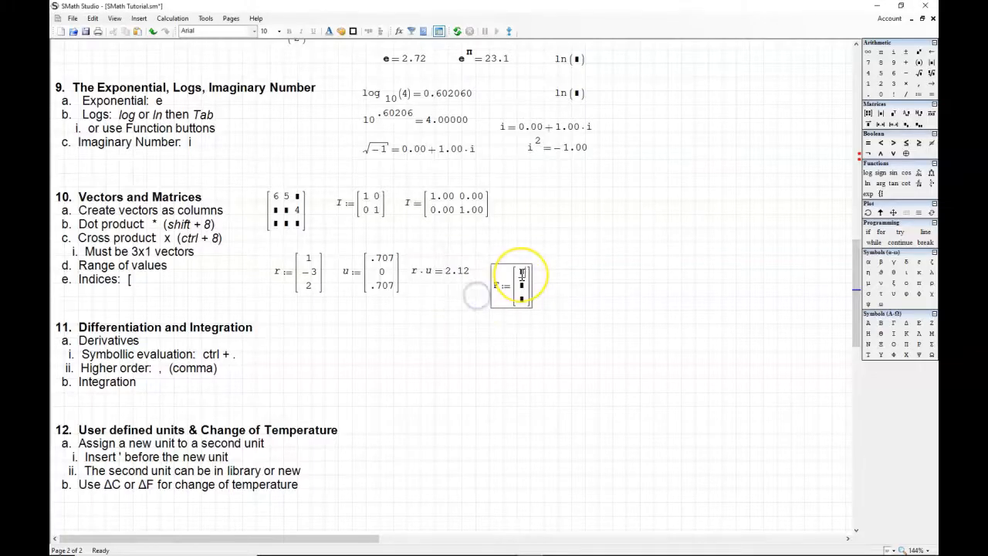
Step: Fill the F vector with 50, 40 and -10 and shift its definition up toward the dot product's row
text(50)
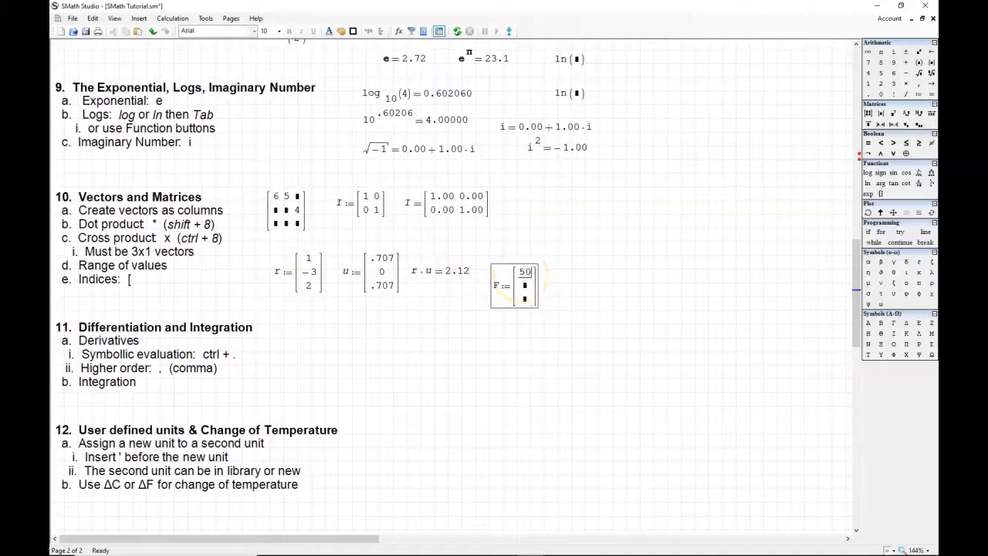
text(-)
key(BackSpace)
key(BackSpace)
text(40)
key(Tab)
text(-10)
click(588, 286)
click(529, 282)
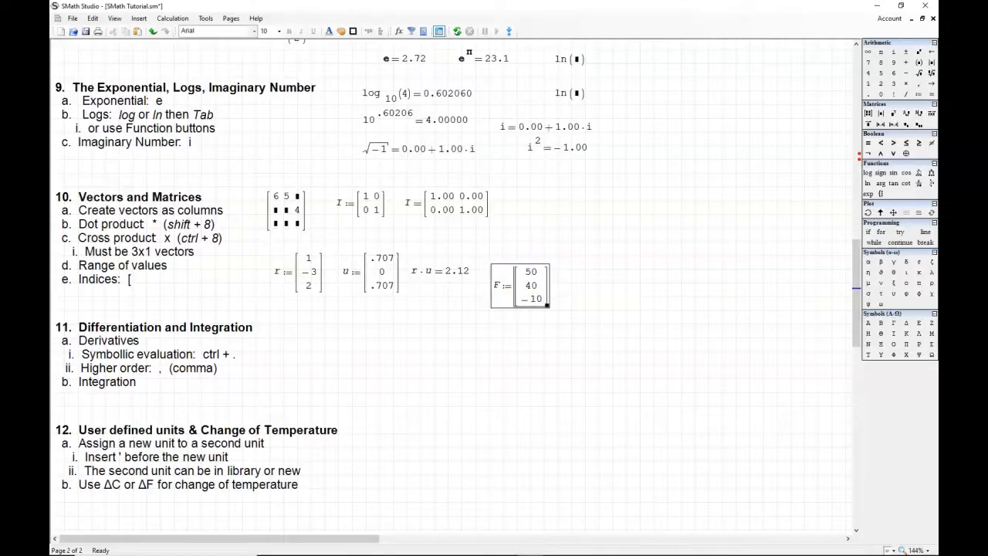
drag(525, 271, 523, 264)
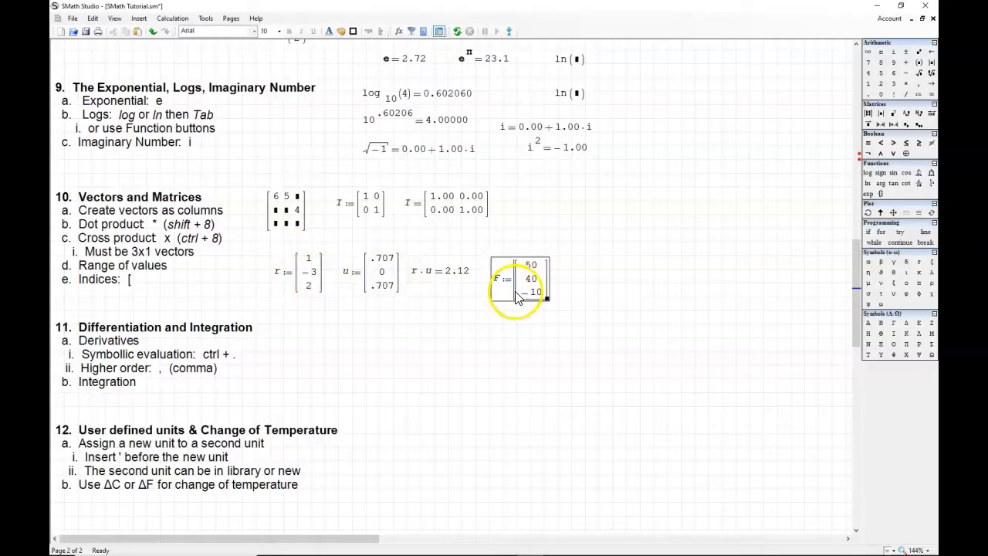
Step: Evaluate the cross product r × F in a new expression beside the F definition
click(604, 288)
text(r)
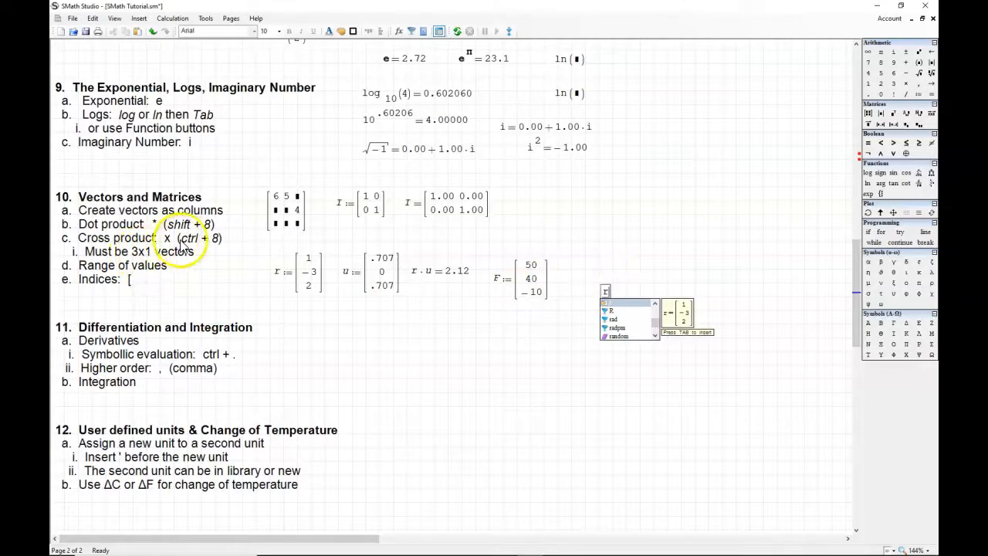
click(615, 297)
key(ctrl+8)
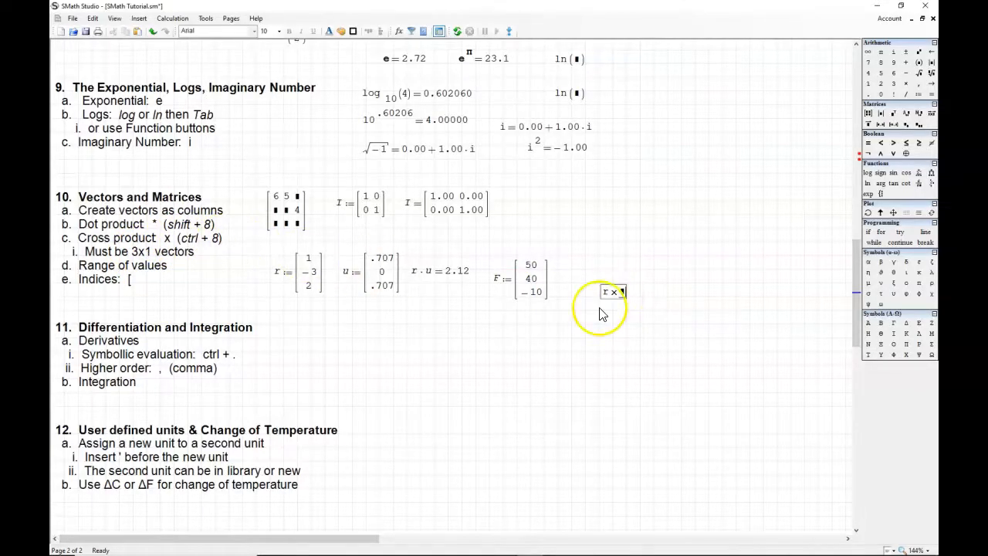
text(F )
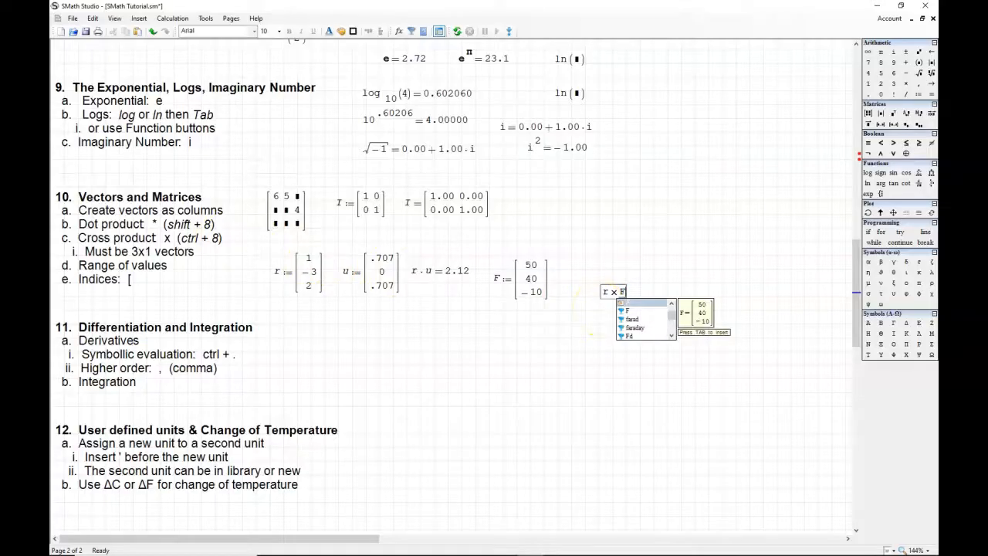
text(=)
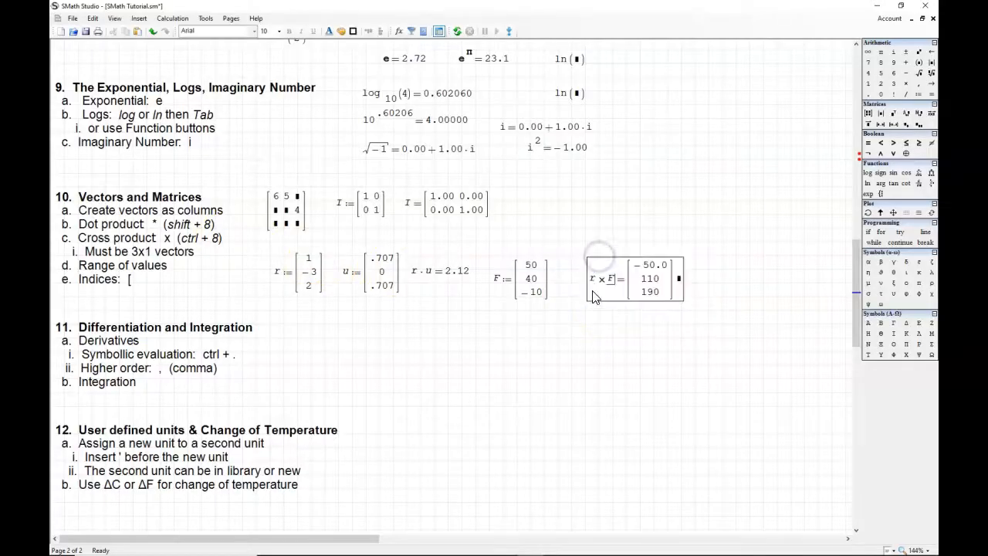
Step: Strip the evaluation from the r × F expression and move the cross product into a new definition of M
click(655, 287)
key(BackSpace)
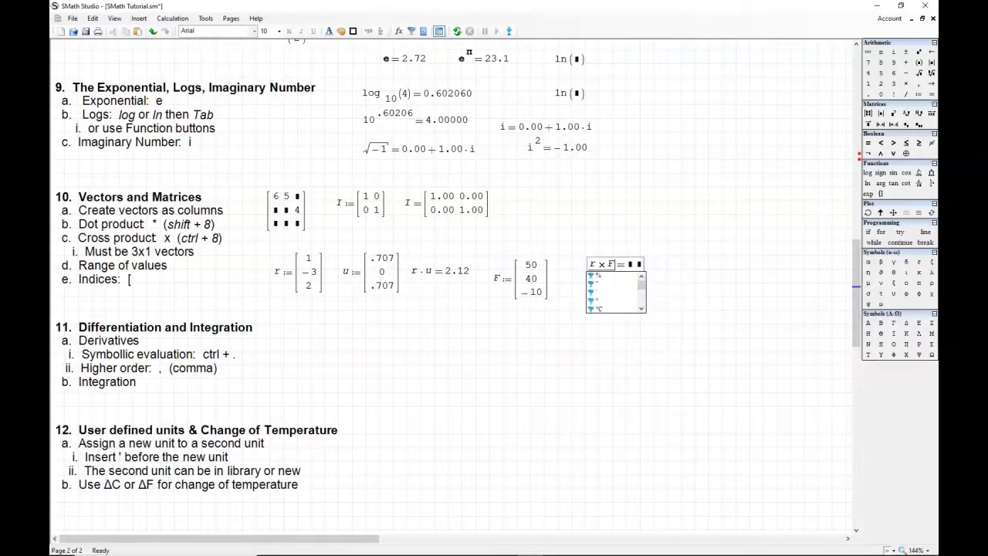
key(BackSpace)
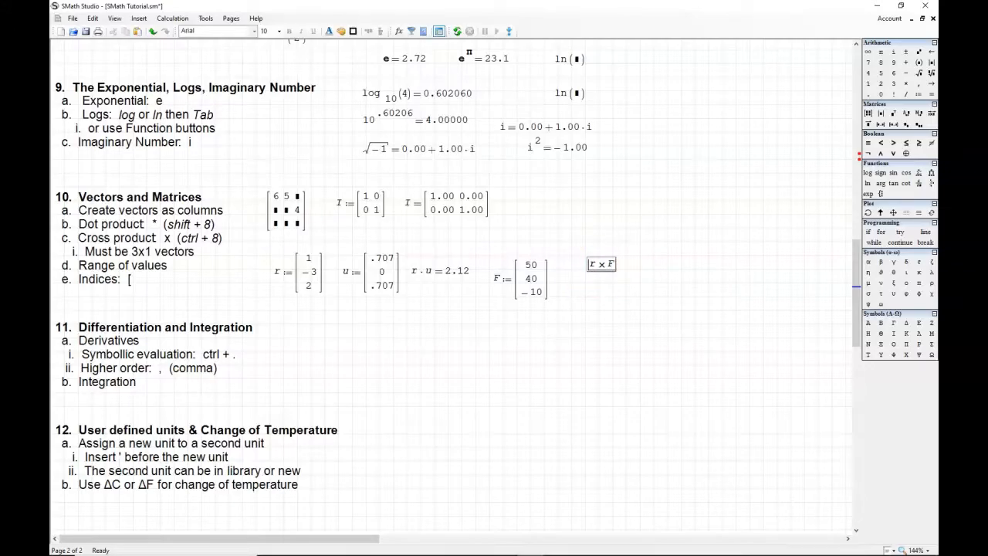
click(635, 285)
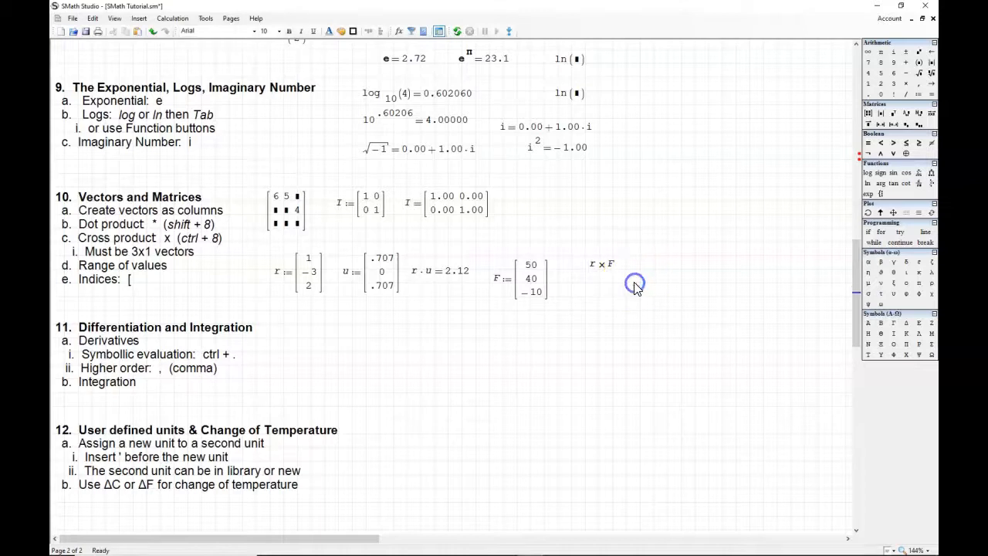
text(M)
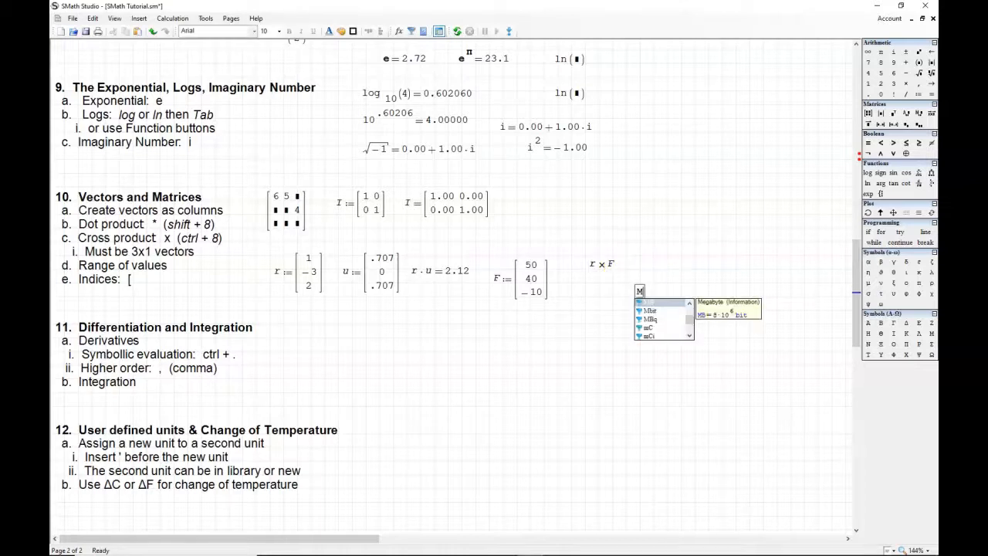
text(:=)
double_click(598, 264)
key(ctrl+c)
click(660, 292)
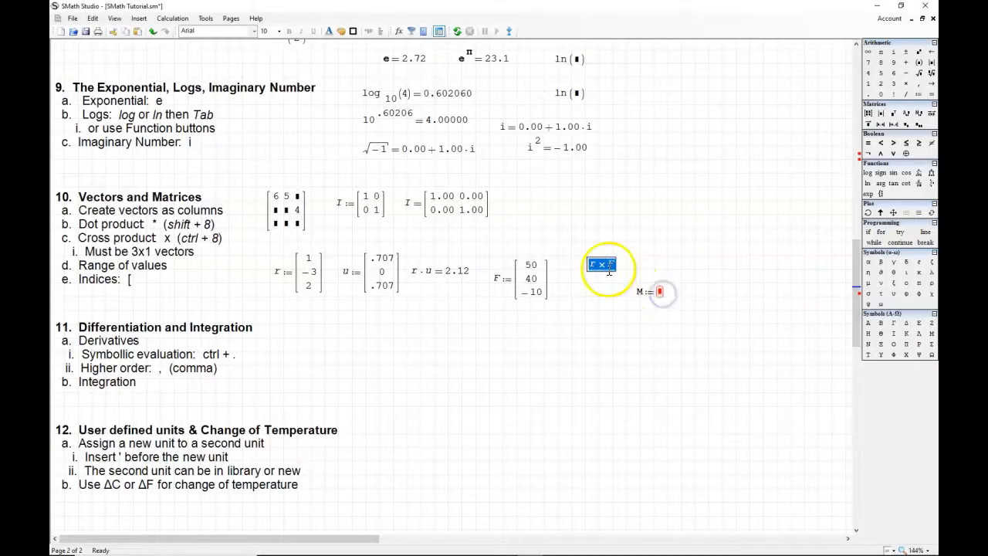
key(ctrl+x)
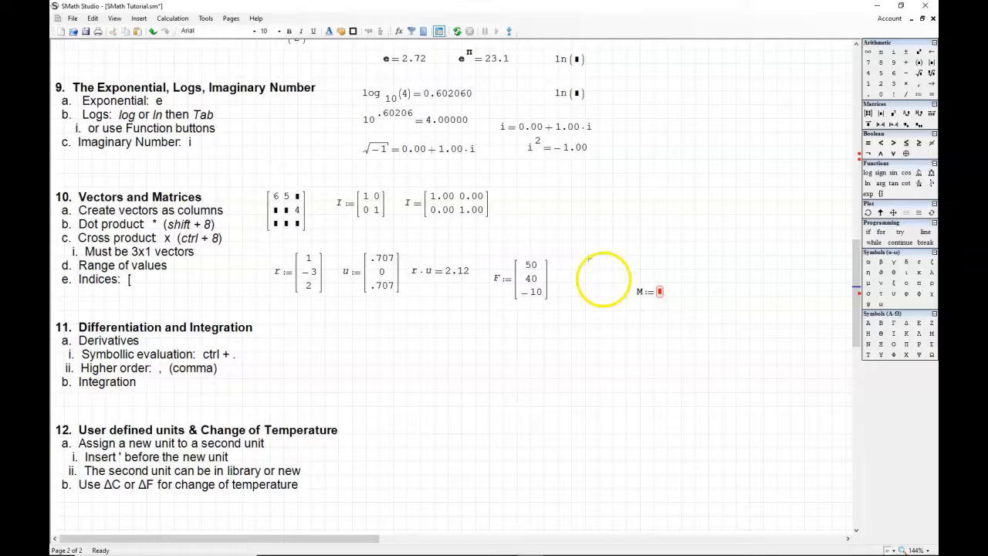
click(661, 293)
key(ctrl+v)
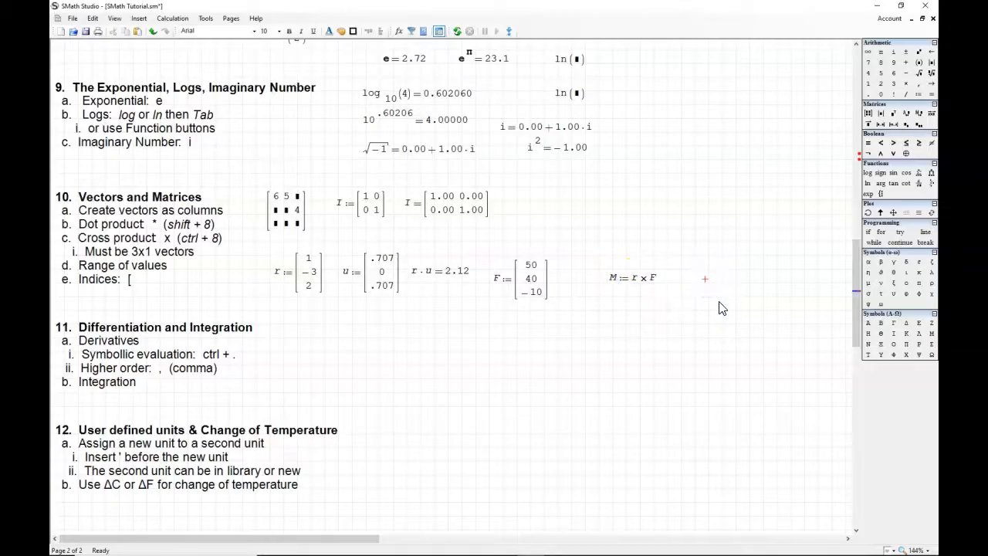
Step: Evaluate M in a new expression and arrange it beneath its definition, with the r definition moved beside F
click(608, 317)
text(M=)
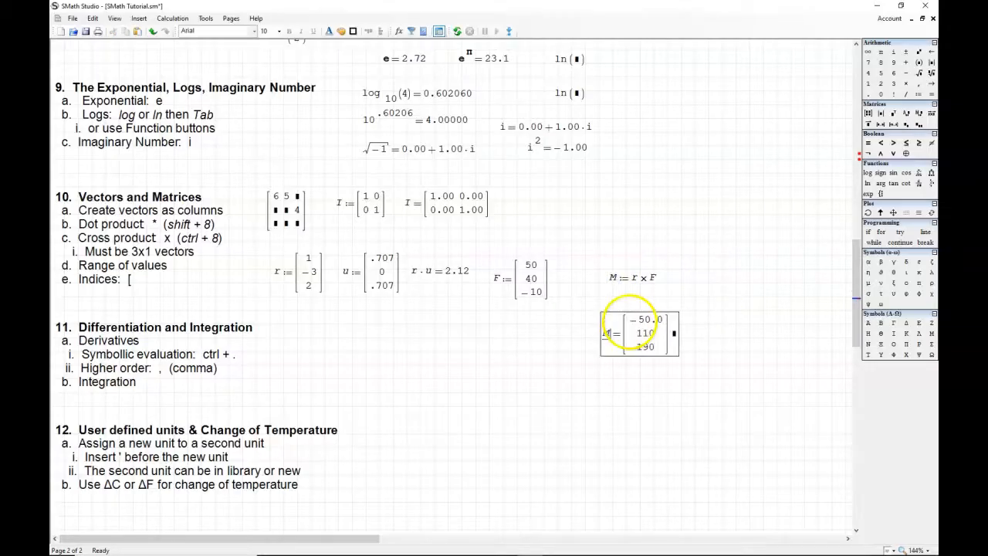
drag(632, 312, 703, 282)
click(595, 319)
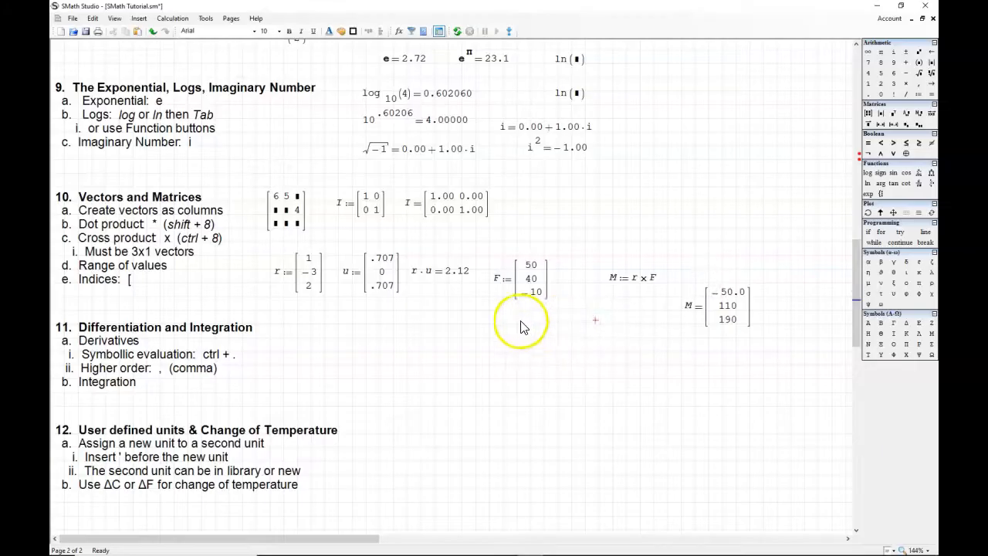
click(728, 309)
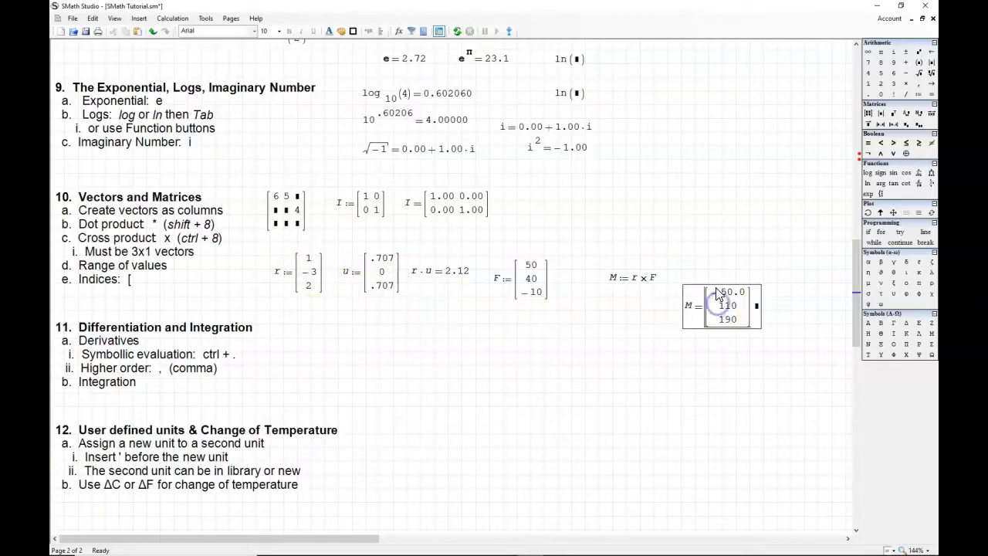
drag(726, 283, 740, 275)
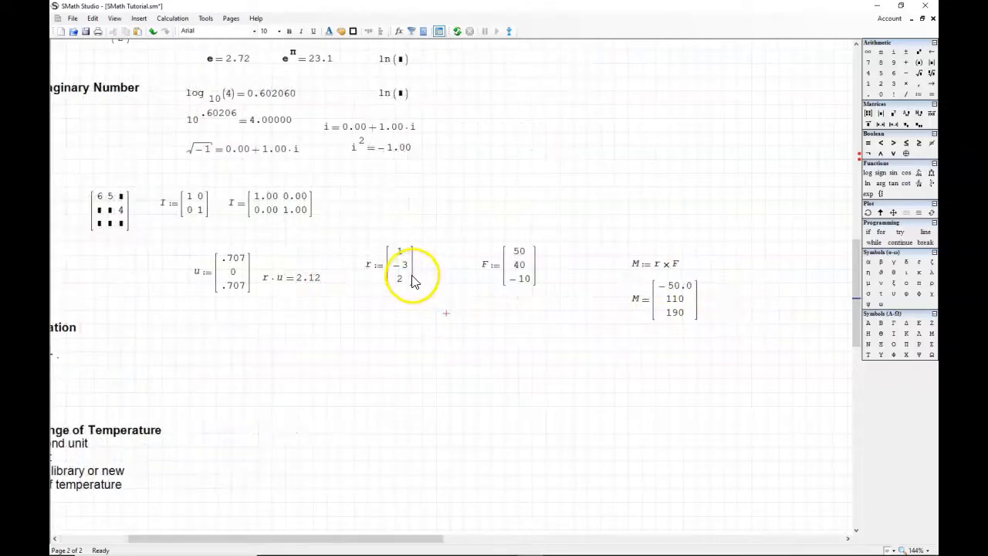
Step: Add units to the vector definitions by multiplying r by in and F by N
click(409, 283)
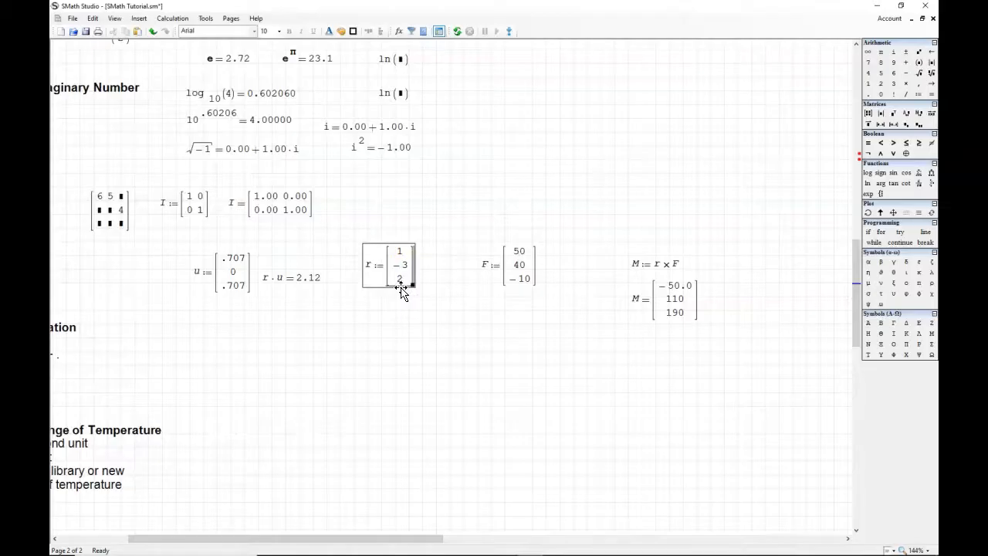
text(*)
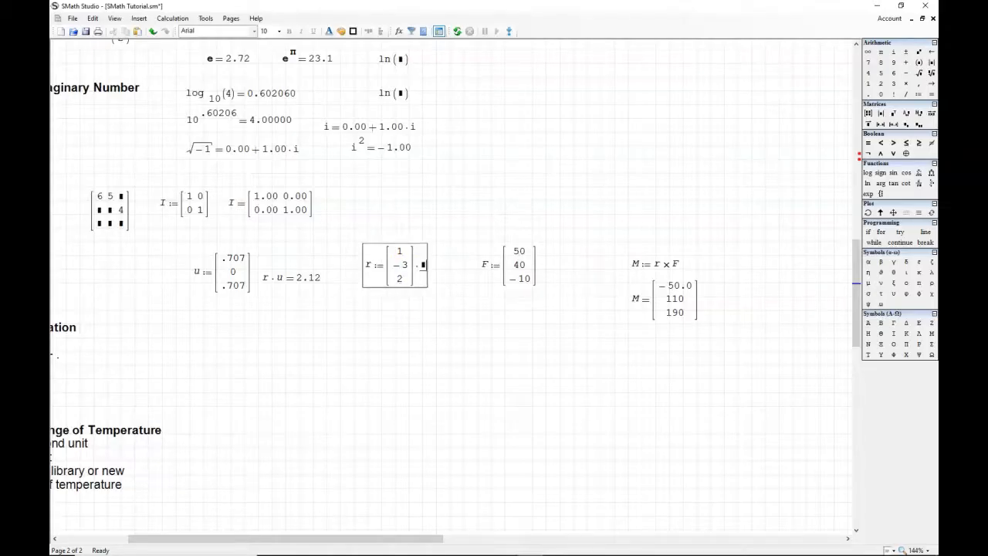
text(in)
key(Return)
click(529, 264)
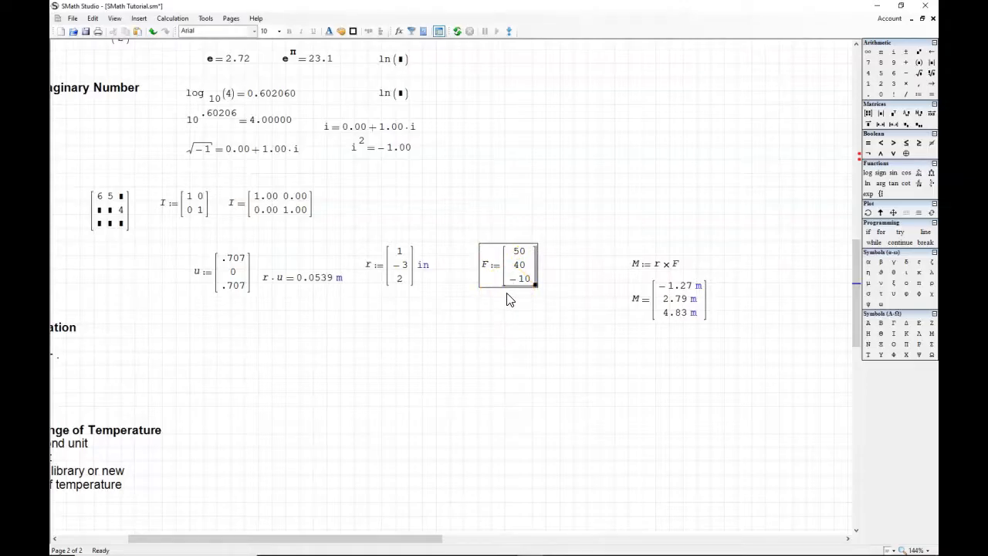
text(*)
text(N)
click(801, 333)
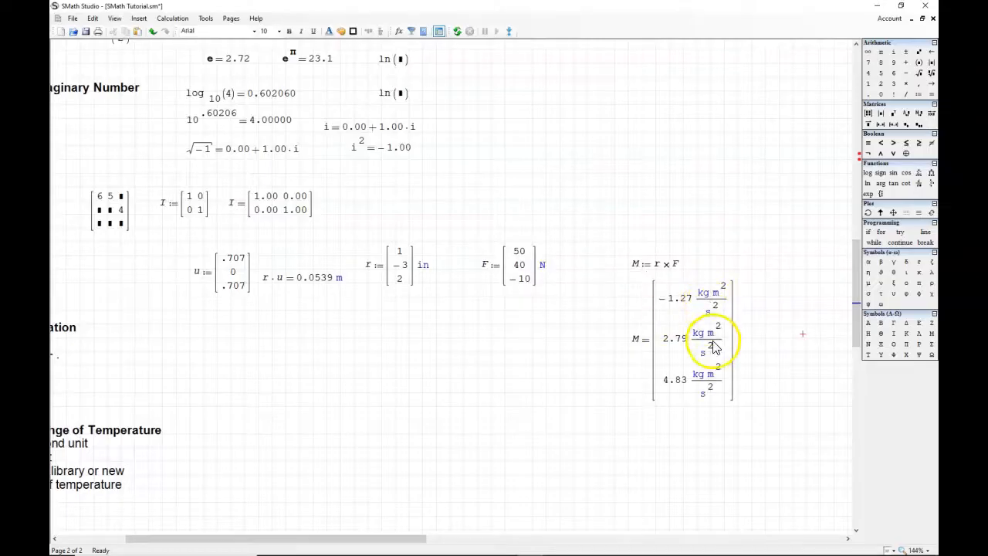
Step: Display the evaluated result of M in units of N mm
click(737, 341)
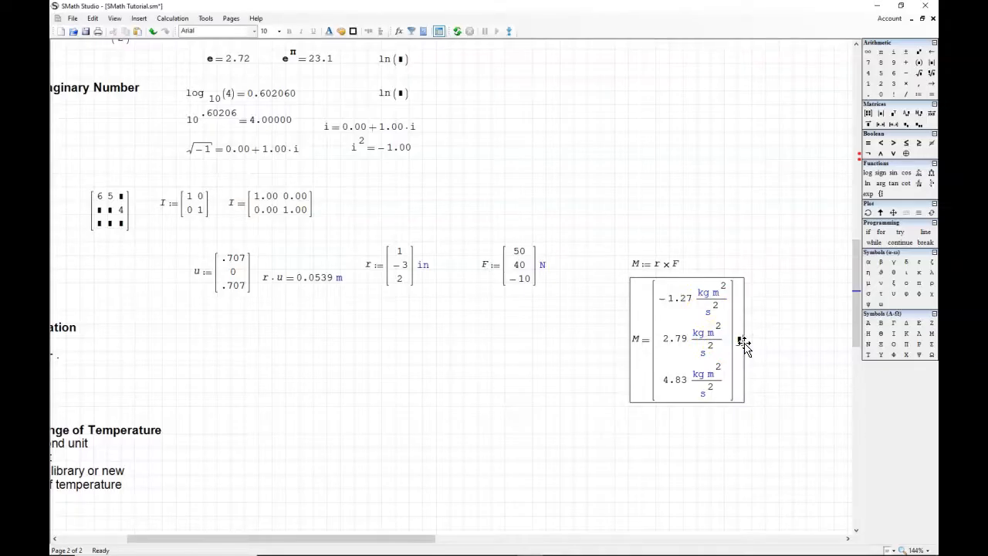
text(')
text(N)
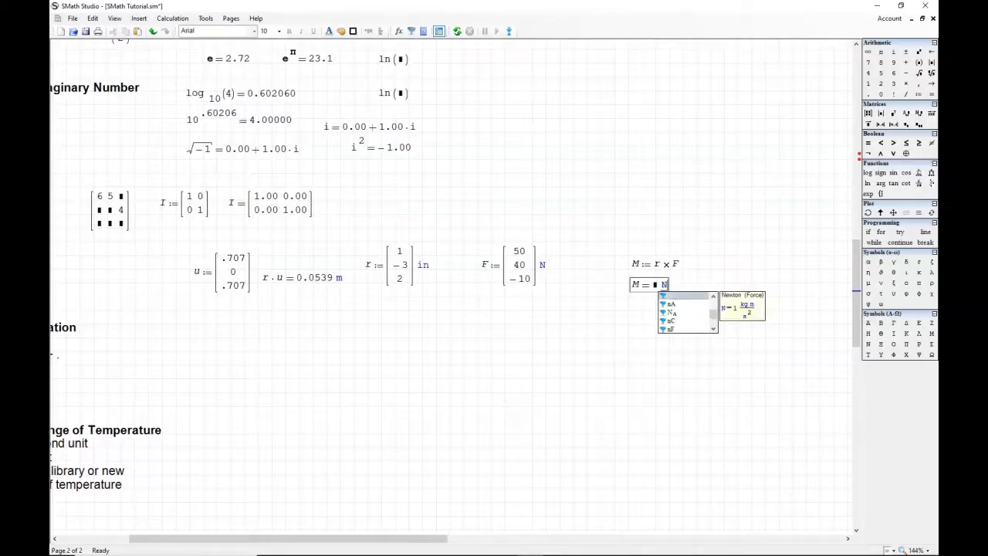
text(*)
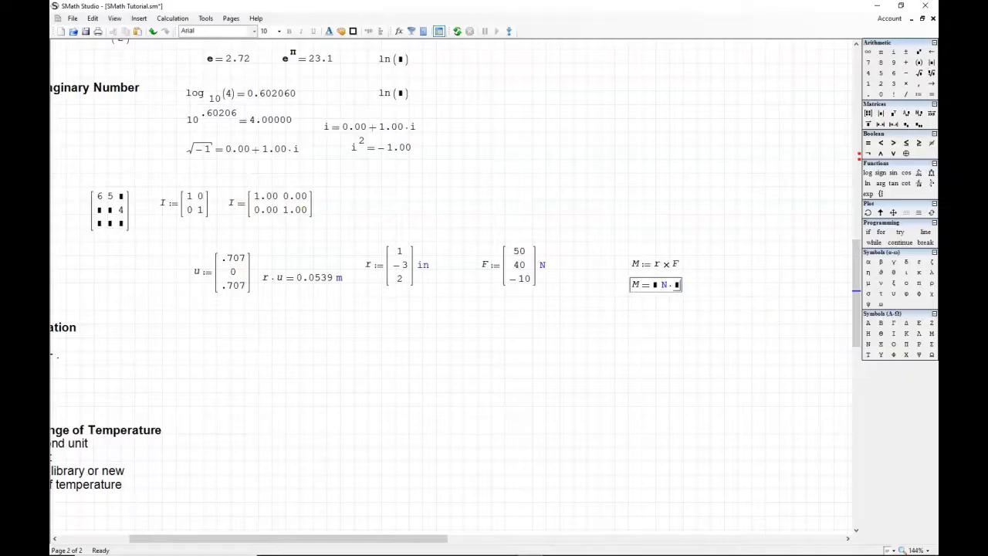
text(')
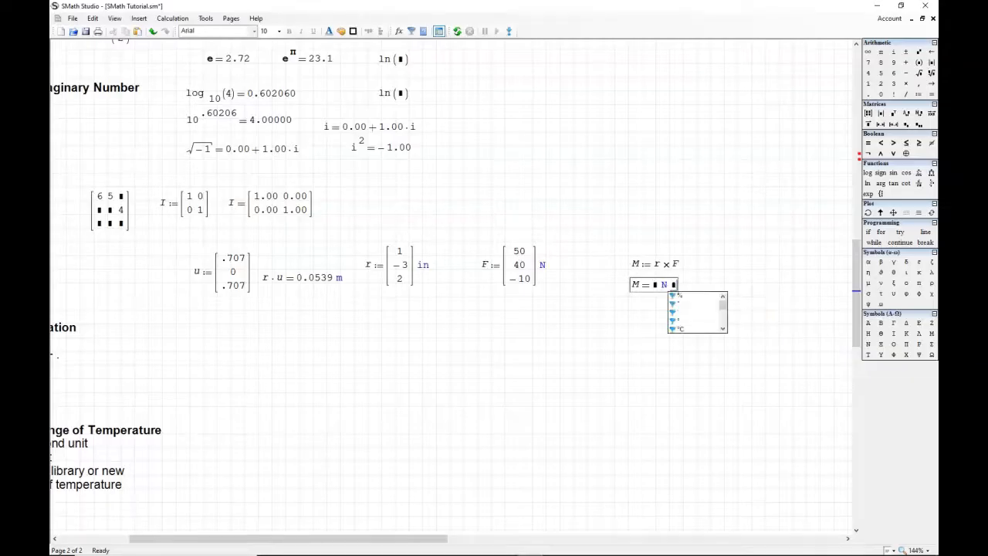
text(mm)
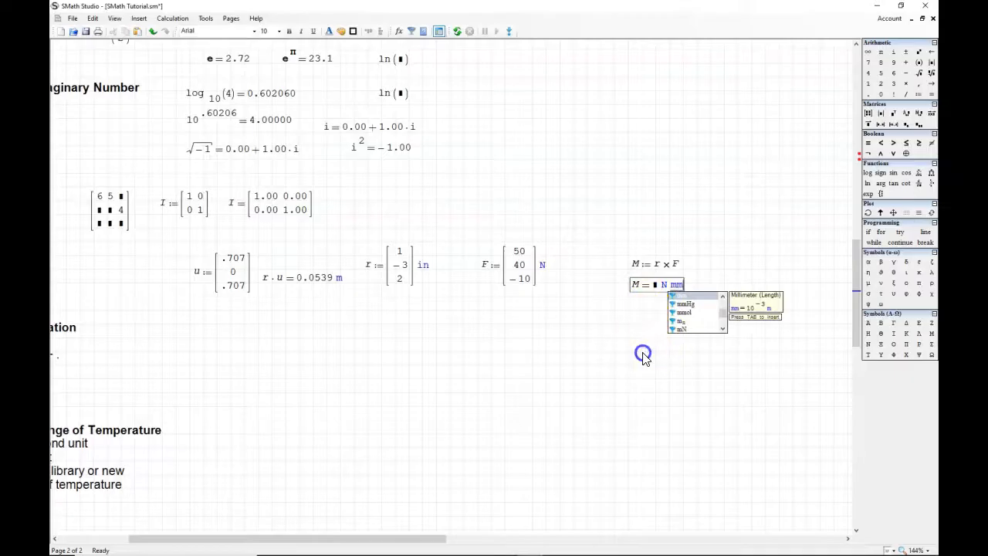
click(643, 354)
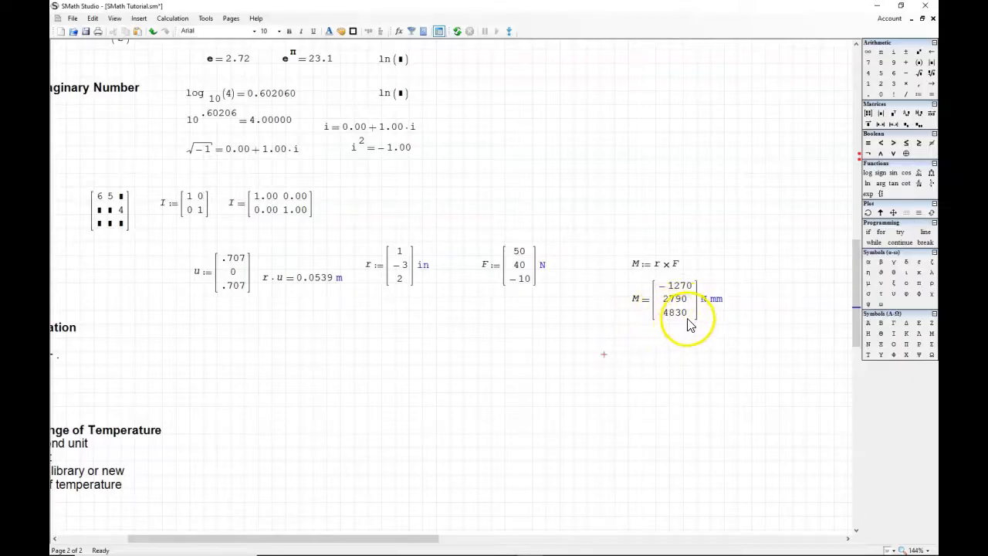
click(611, 350)
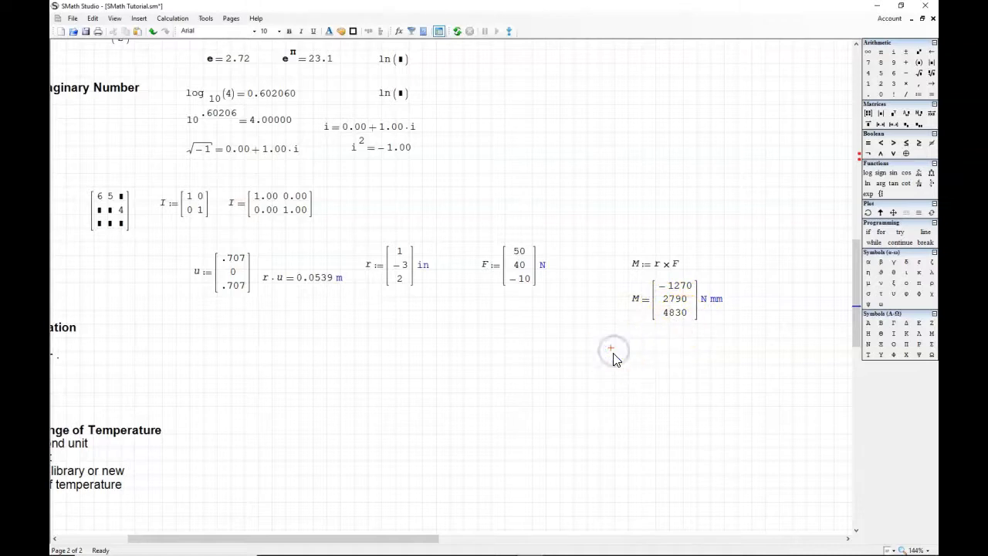
Step: Evaluate the third element of M in a new expression beneath the evaluated vector
text(M)
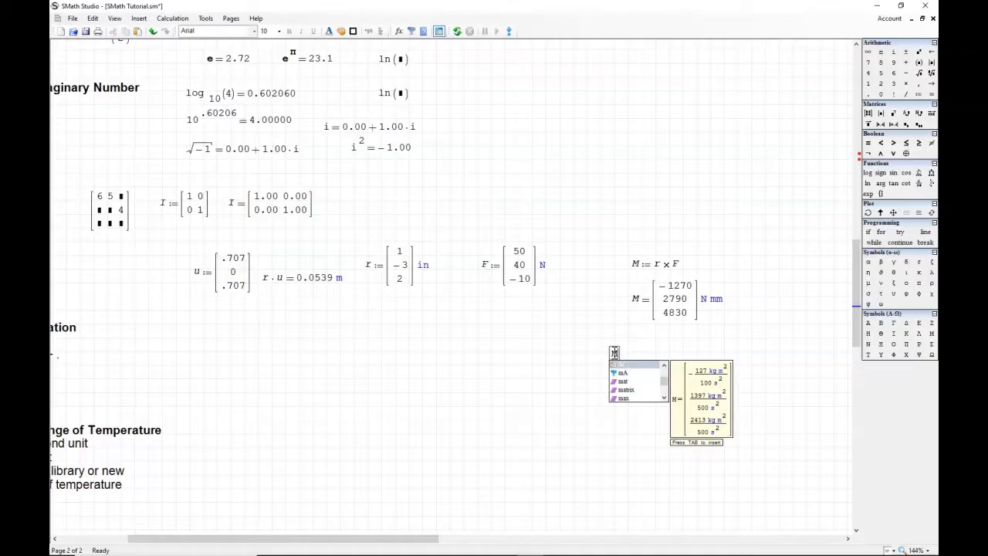
text([)
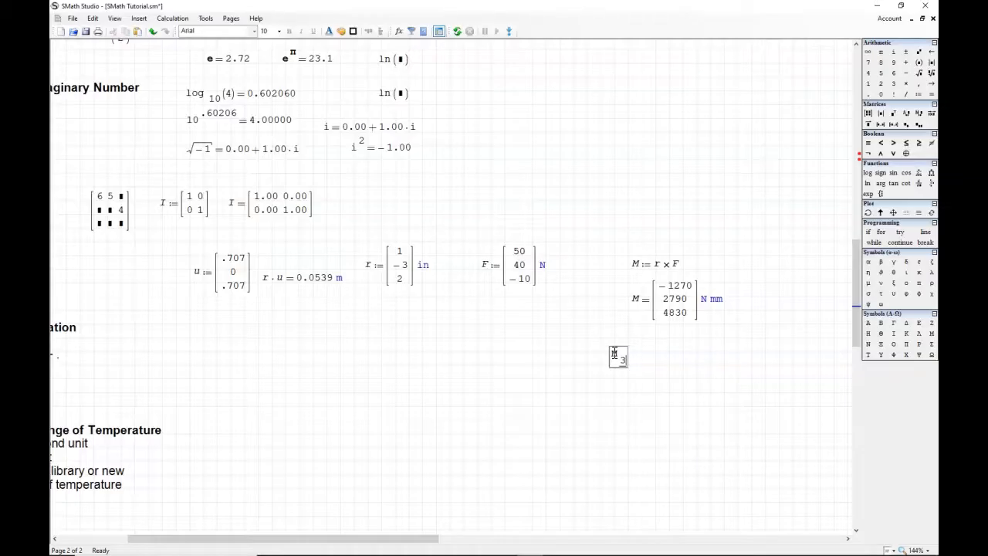
text(3=)
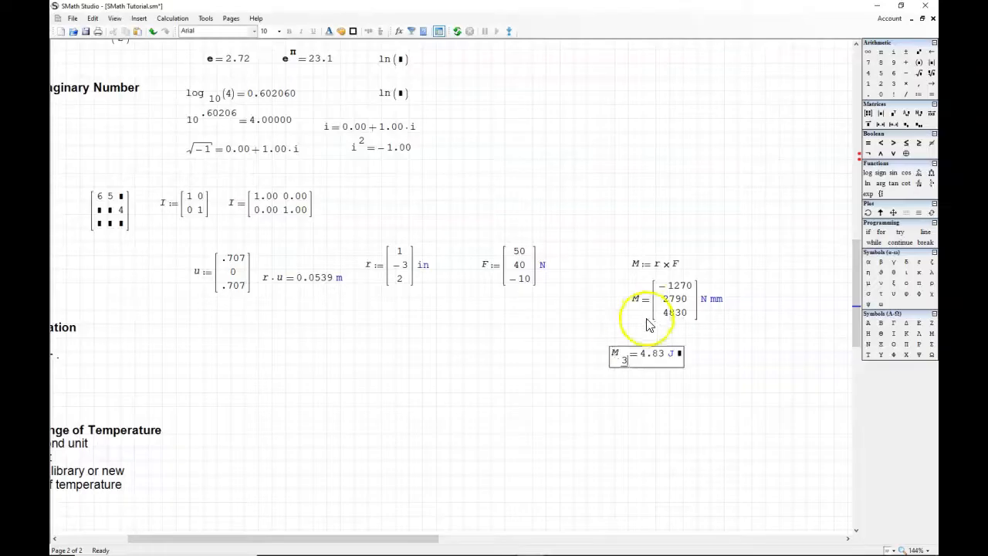
text(J)
Step: Set the display unit of the evaluated M vector to J
click(717, 300)
key(BackSpace)
key(BackSpace)
key(BackSpace)
key(BackSpace)
text(J)
key(Return)
click(742, 340)
click(714, 391)
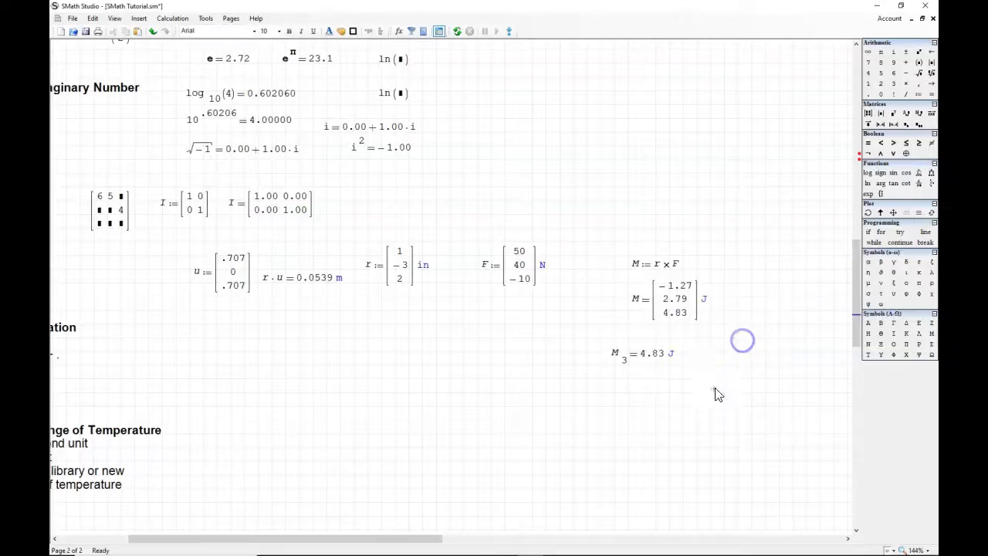
Step: Change the index of the evaluated M element to 2
click(625, 359)
key(BackSpace)
click(747, 429)
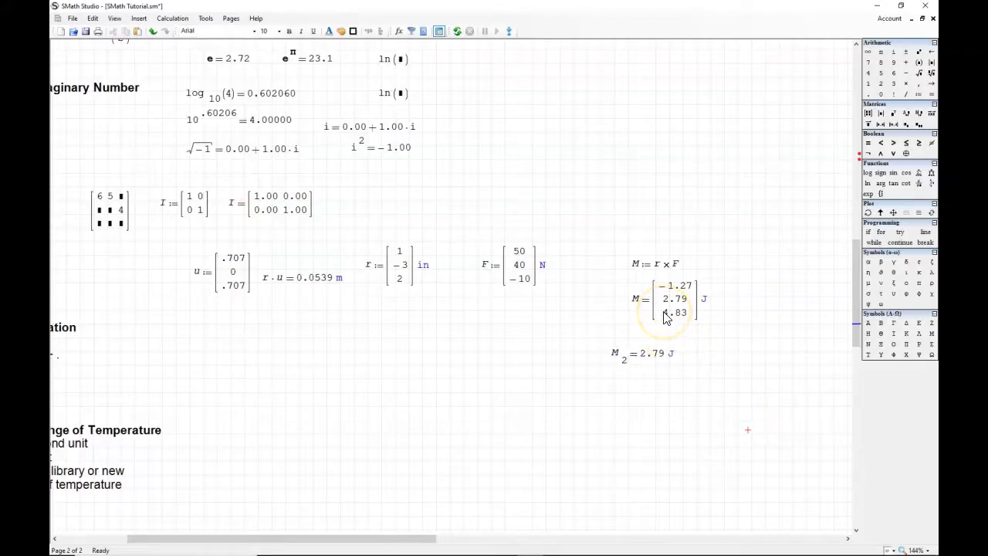
click(302, 334)
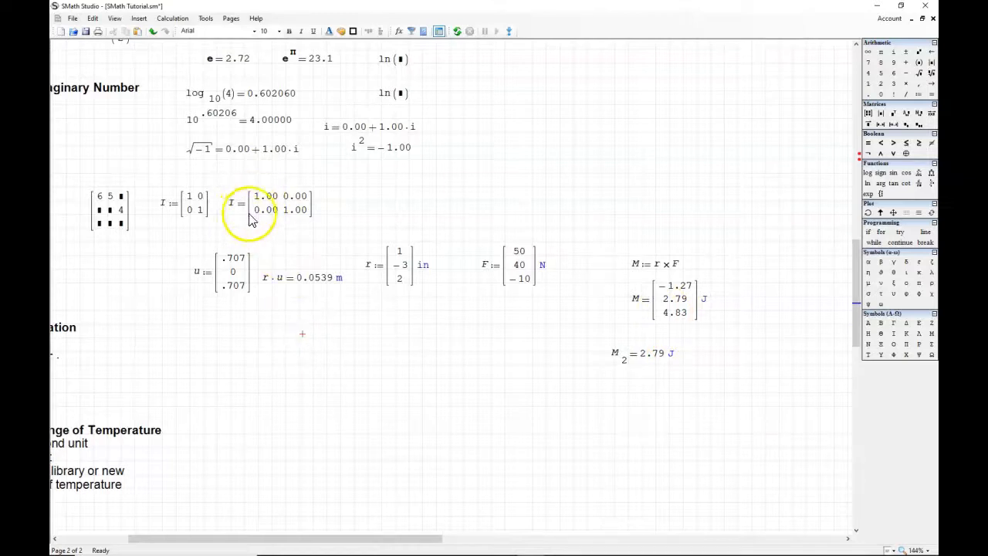
Step: Change the entries in the definition of matrix I so its rows read 1, 4 and 50, 12
click(200, 203)
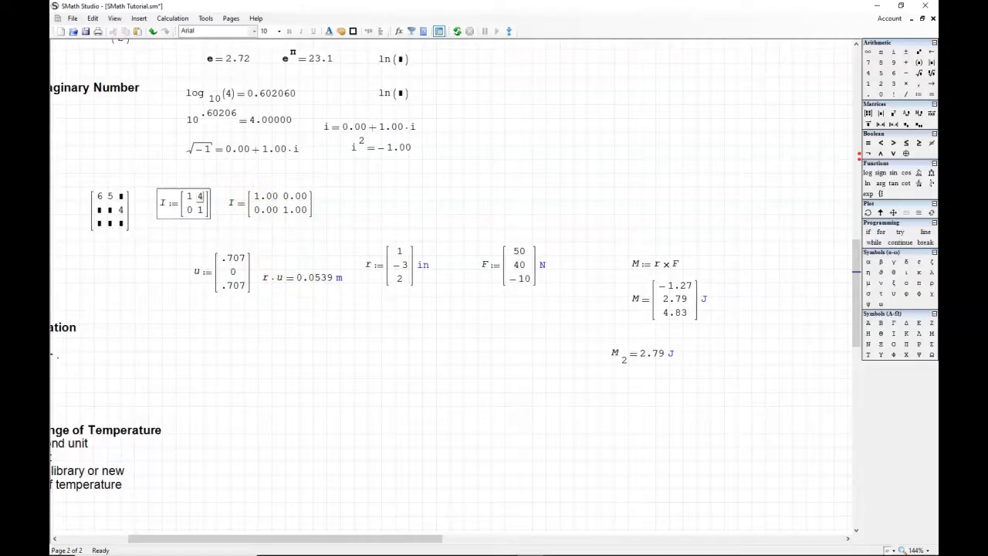
click(189, 210)
text(50 1)
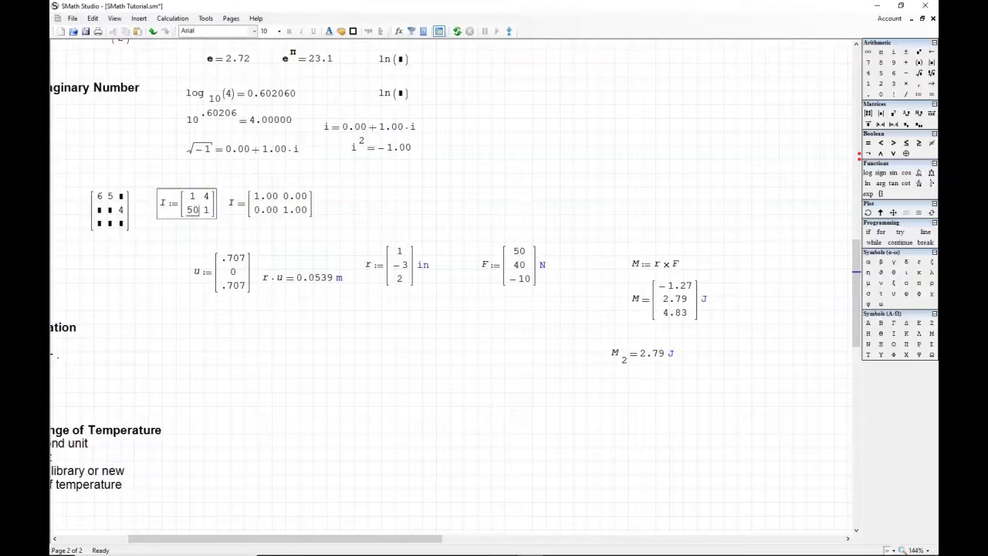
text(2)
click(375, 170)
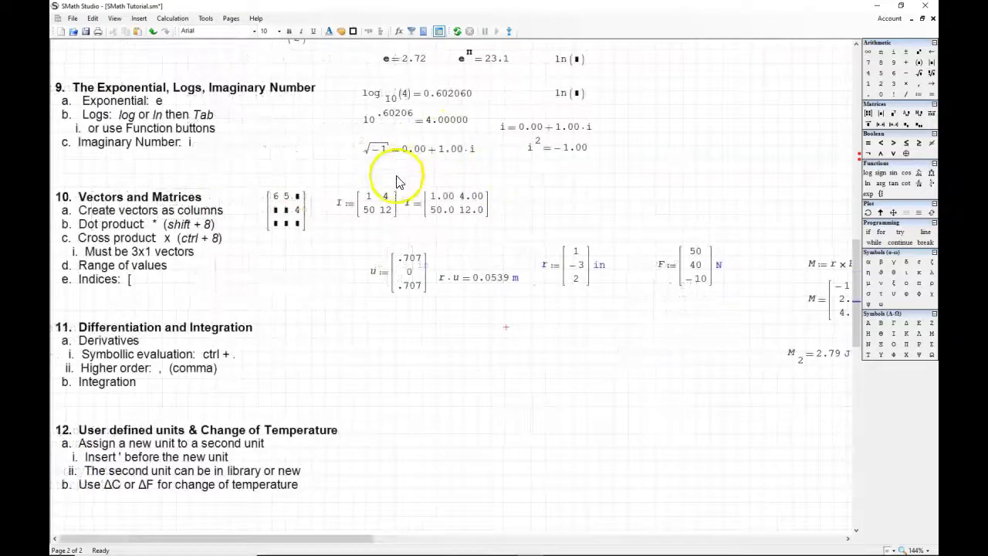
Step: Enter an expression evaluating the element of matrix I in row 1, column 2
click(441, 198)
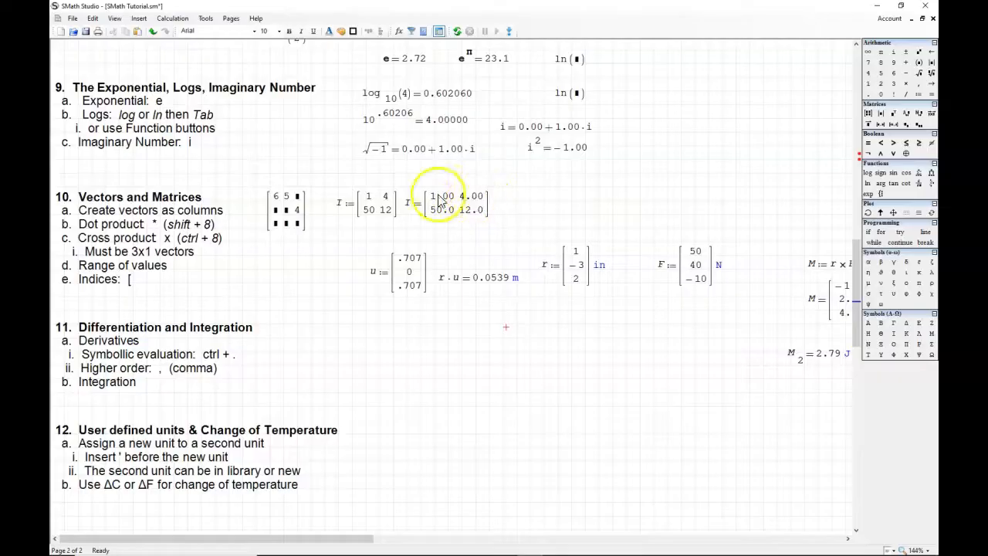
text(I)
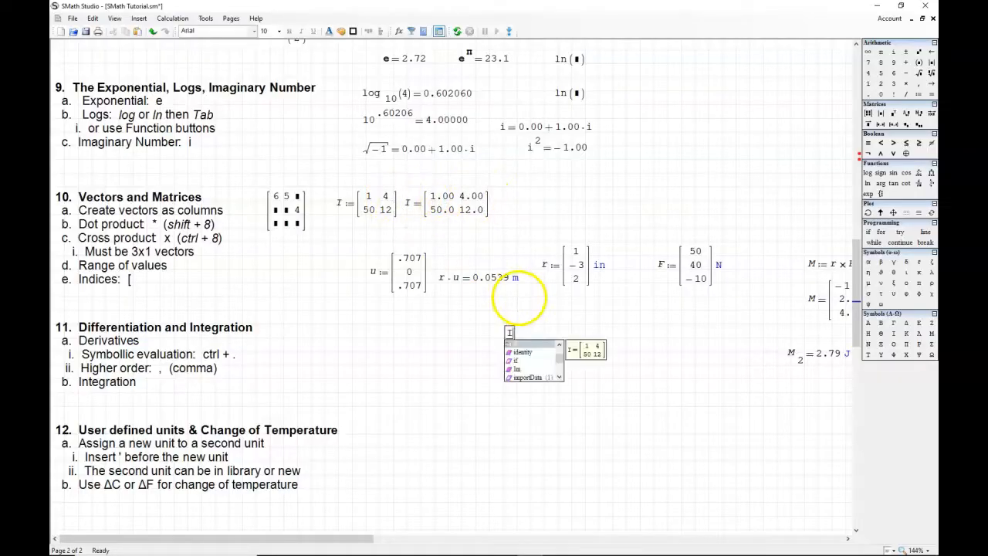
text([)
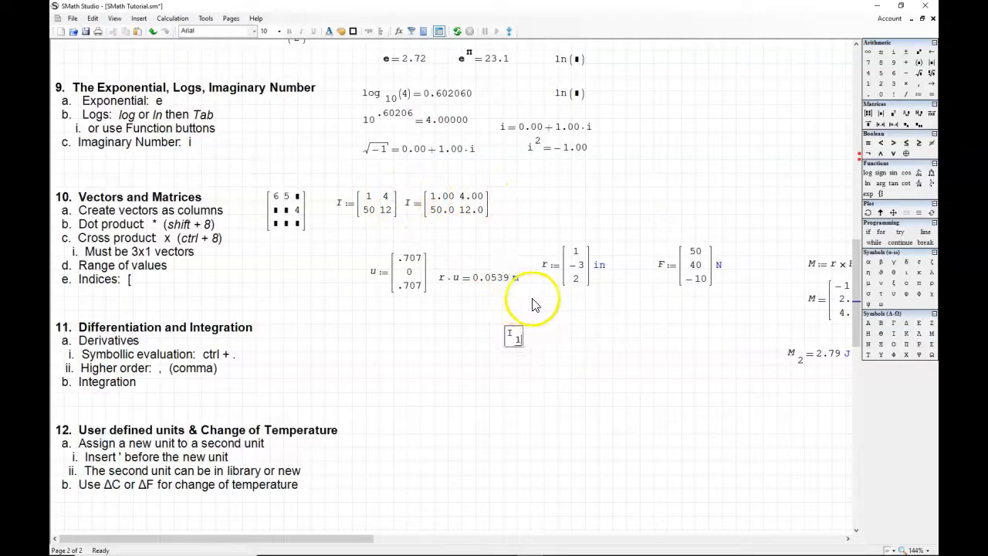
text(1)
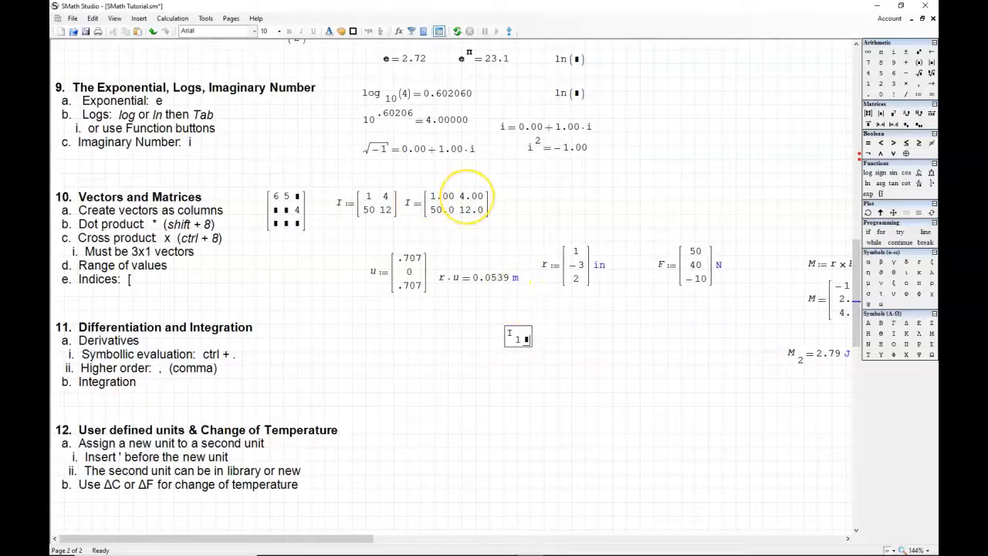
text(,2=)
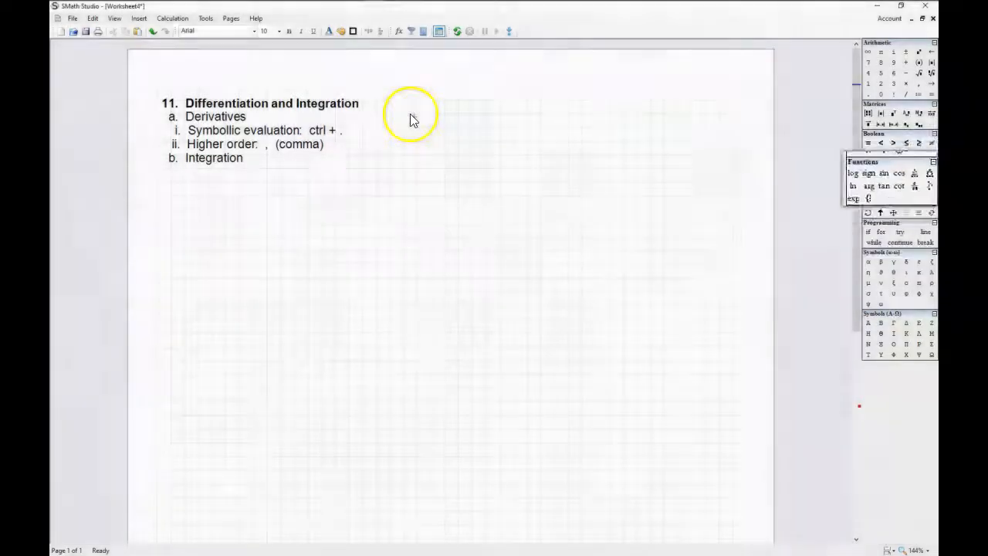
Step: Define y as 10·x^2 beside the Differentiation and Integration notes in the new worksheet
click(409, 117)
text(y:10)
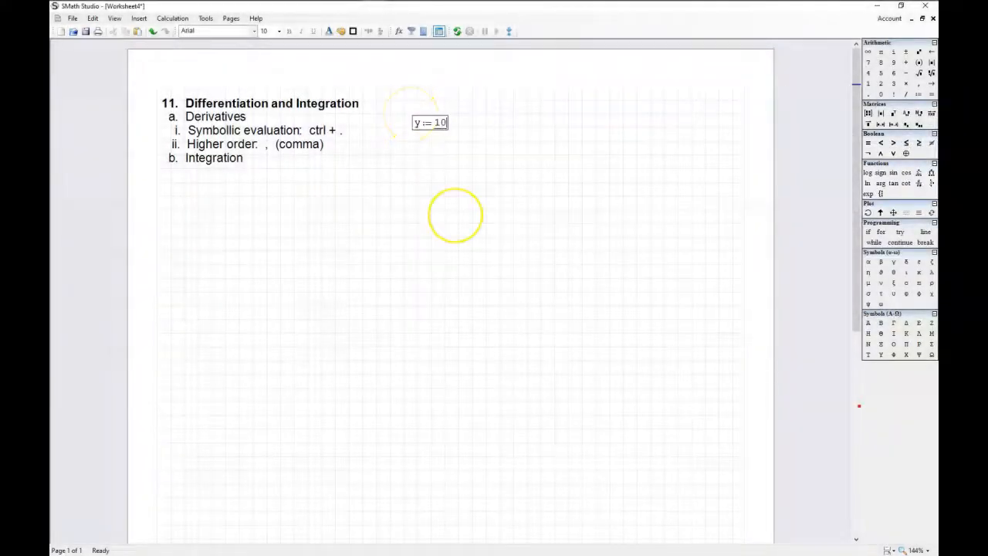
text(*x^)
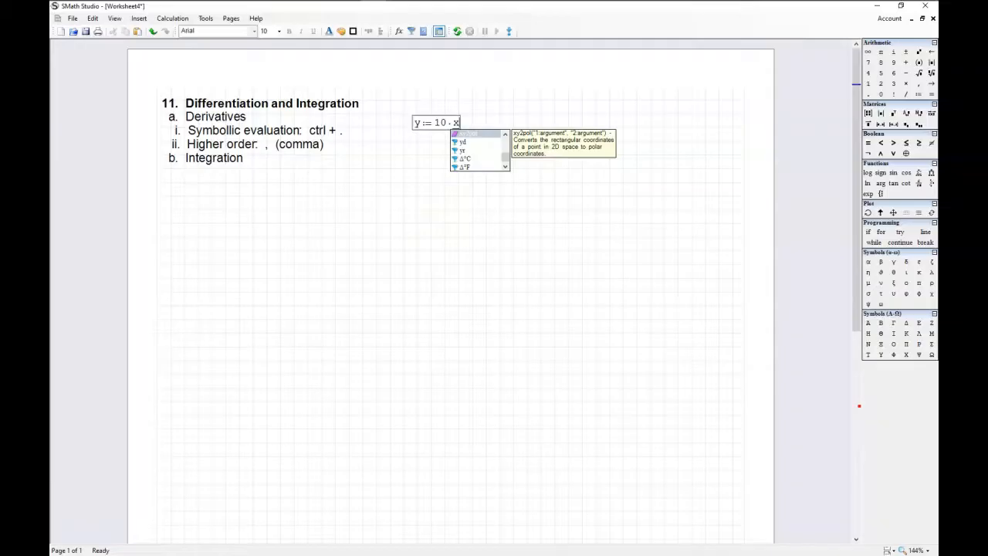
text(2)
click(544, 117)
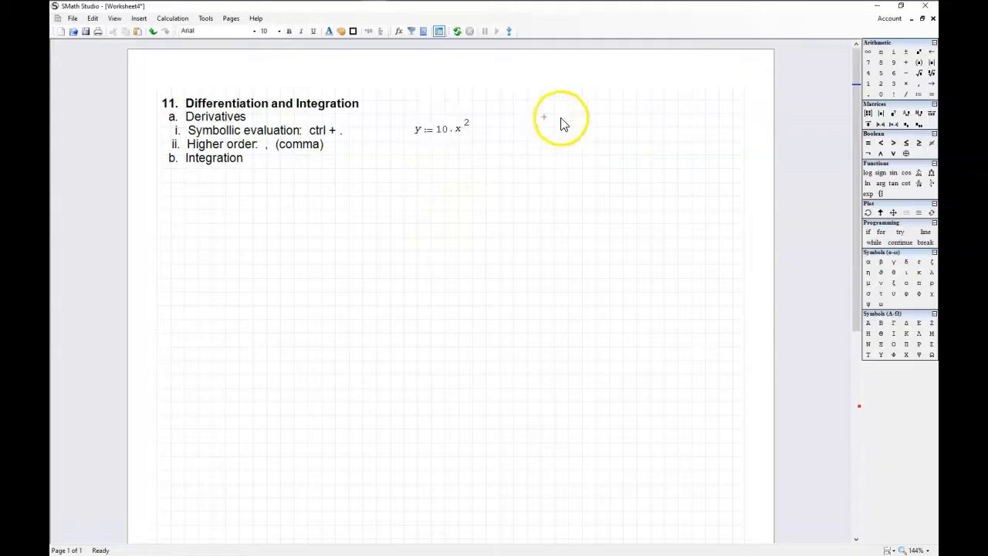
Step: Enter a definition of x above the y definition, leaving its value empty
click(419, 107)
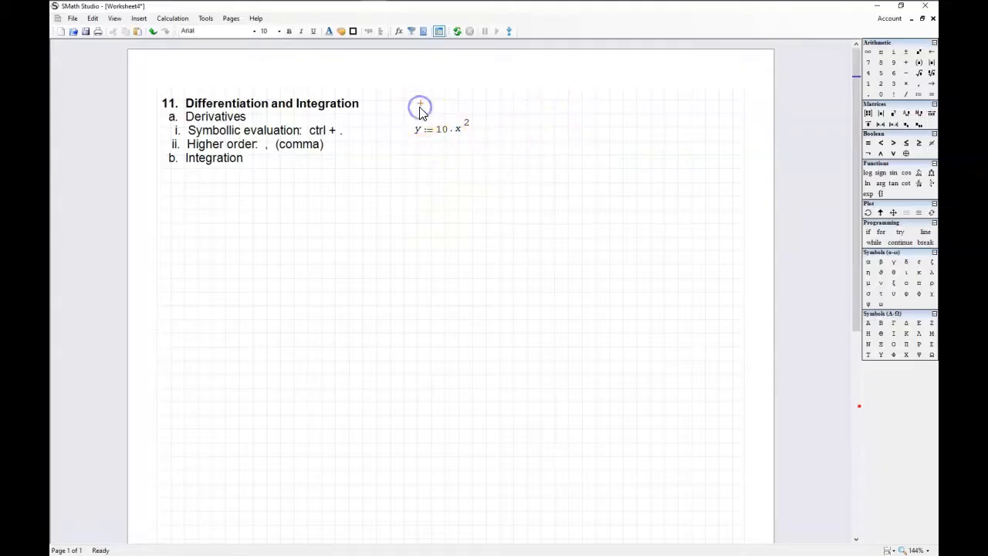
text(x :=)
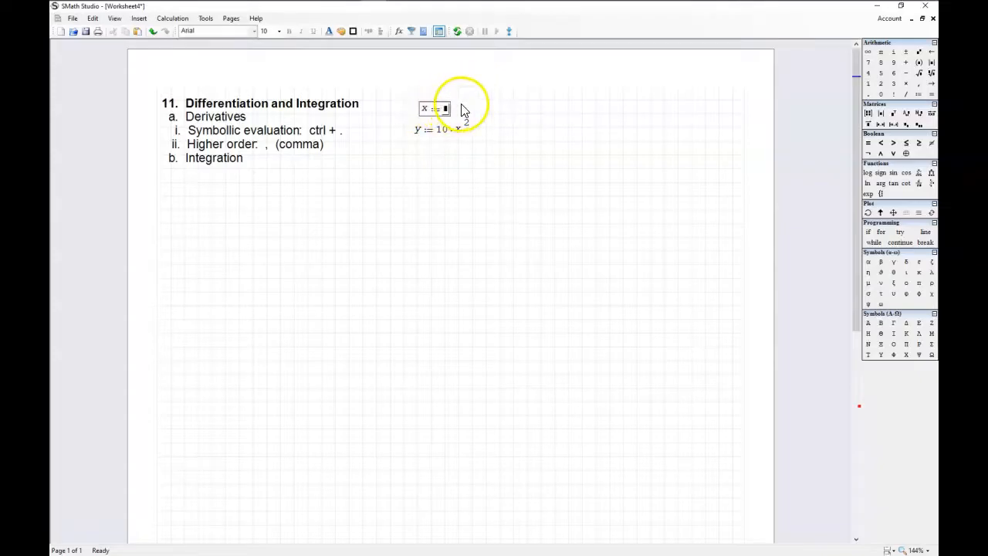
click(554, 160)
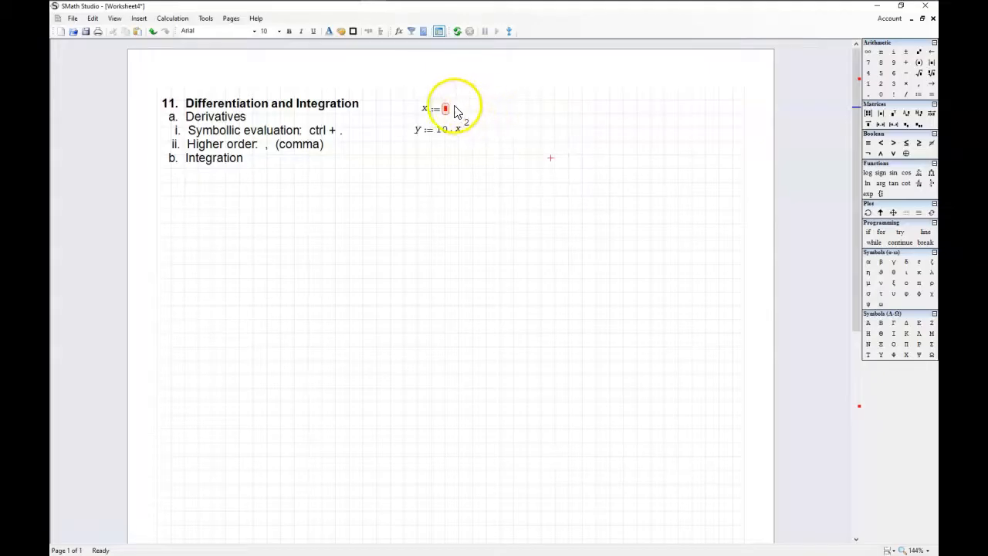
Step: Insert a derivative of y with respect to x and place it beneath the y definition
click(598, 206)
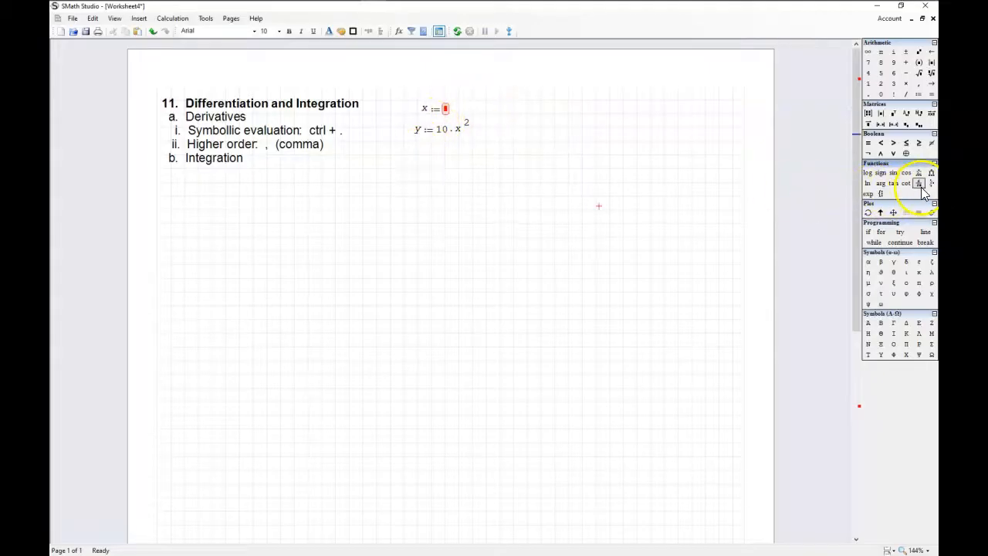
click(920, 189)
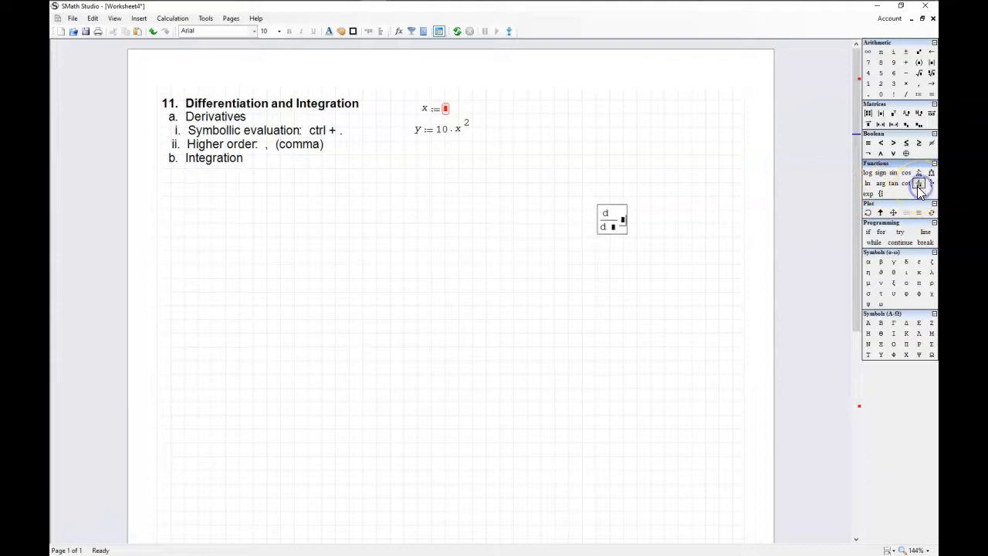
drag(610, 203, 425, 157)
click(438, 172)
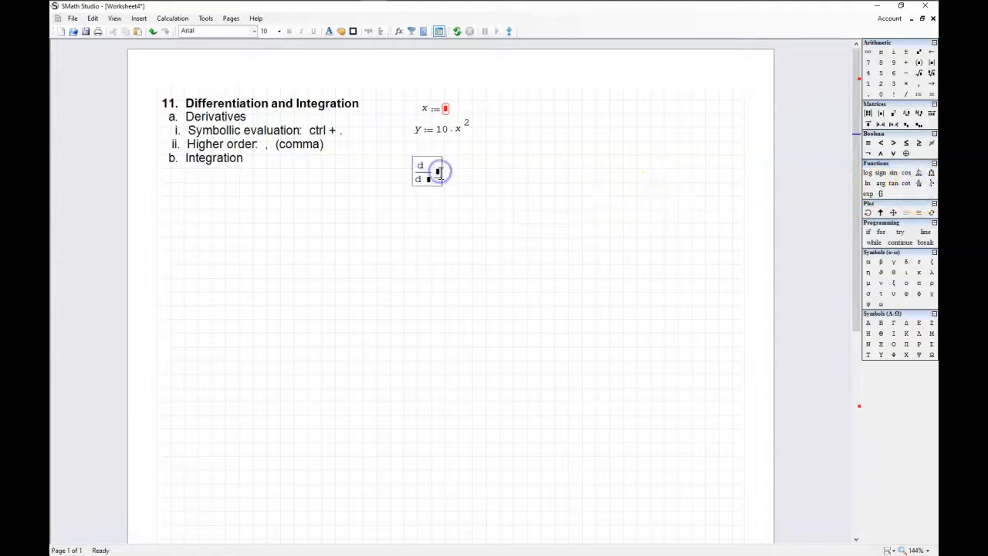
text(y)
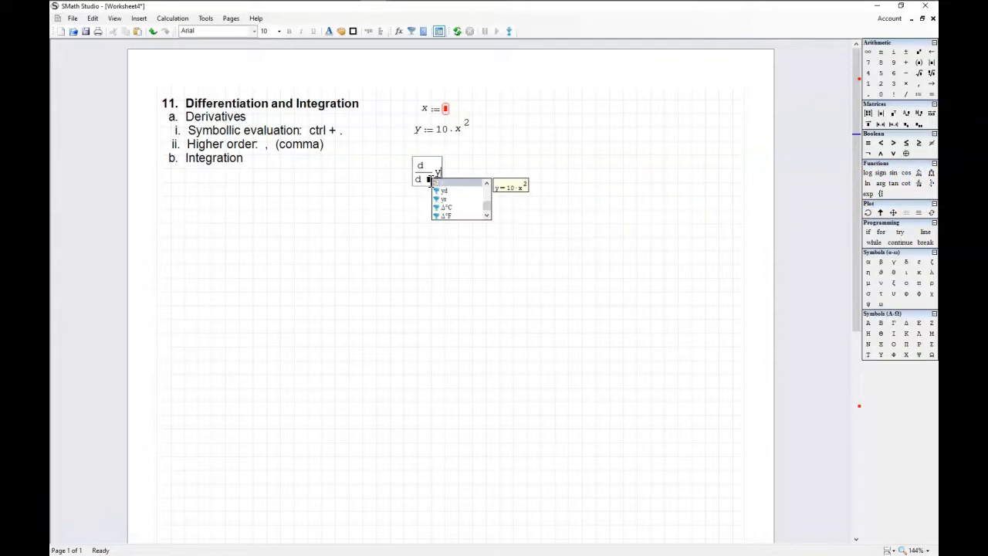
click(429, 179)
text(x y )
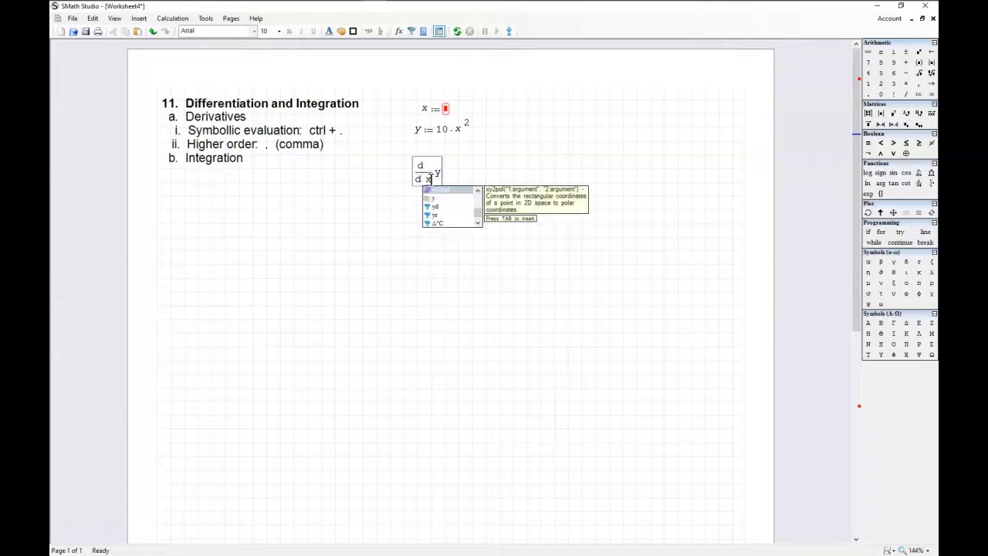
text(=)
Step: Try to evaluate the derivative of y numerically, and remove the evaluation from the expression
click(437, 179)
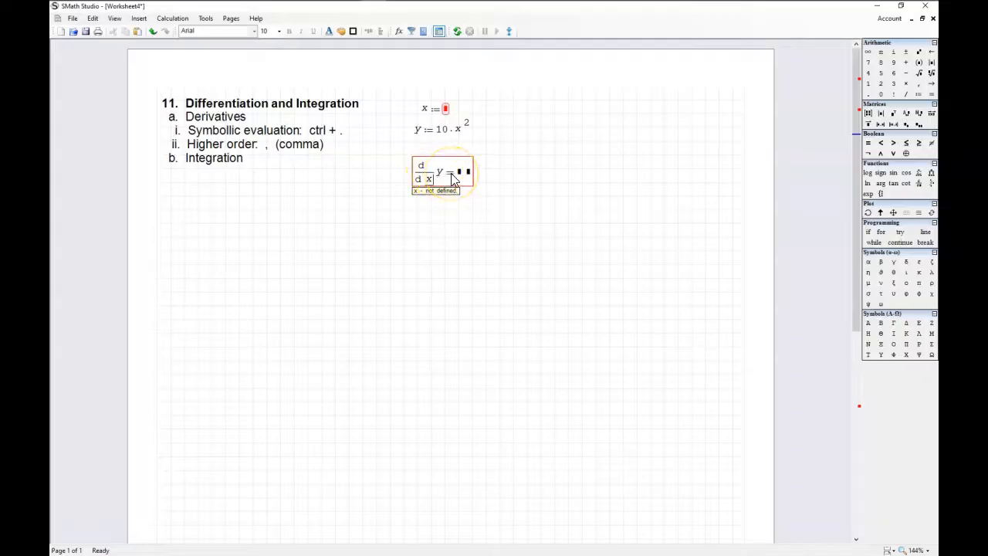
click(461, 174)
key(BackSpace)
key(BackSpace)
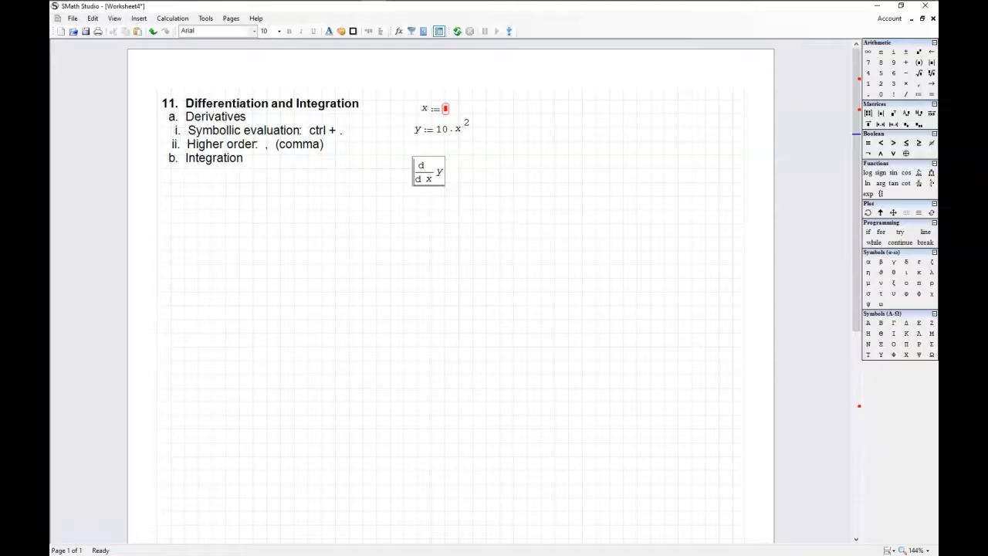
Step: Evaluate the derivative of y with respect to x symbolically
key(ctrl+period)
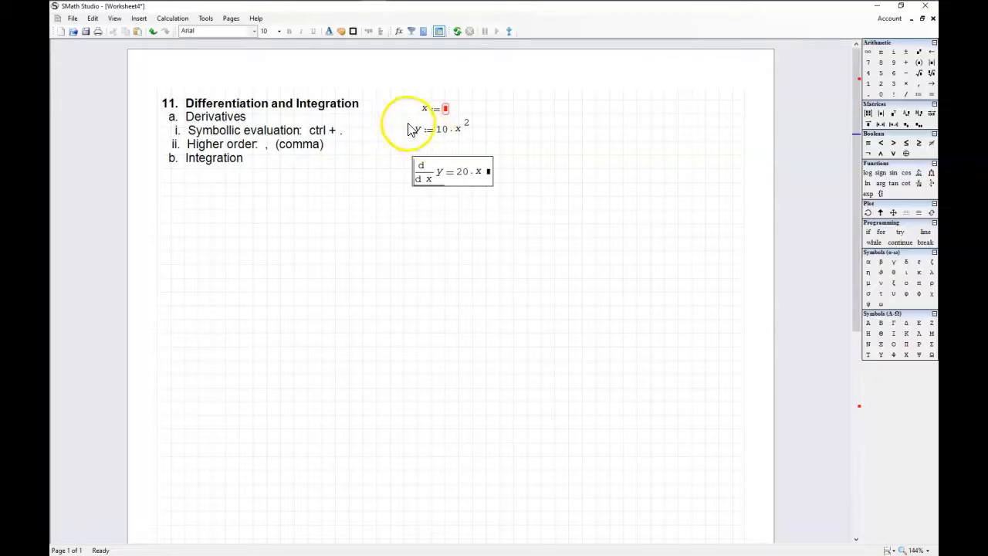
click(543, 158)
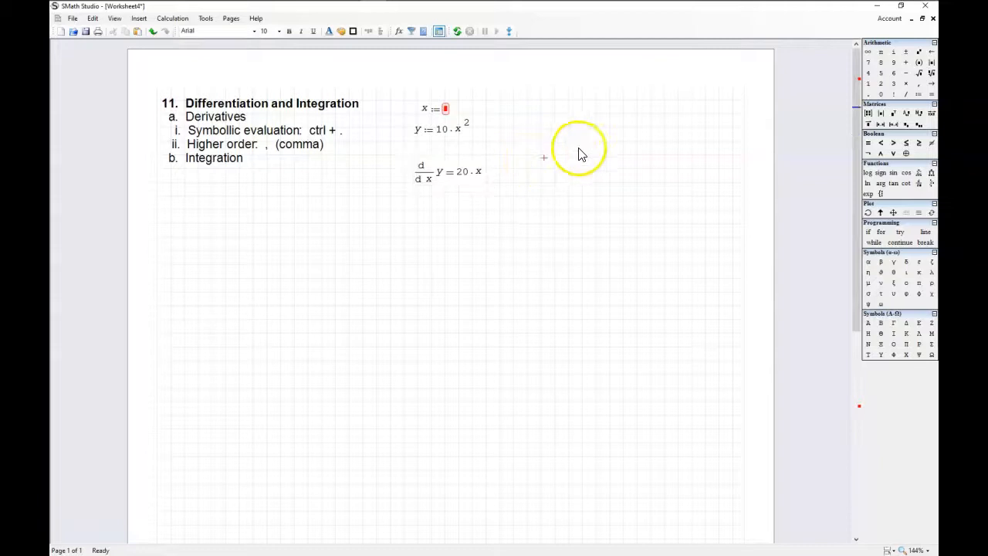
Step: Insert another derivative of y with respect to x beside the first one
click(917, 185)
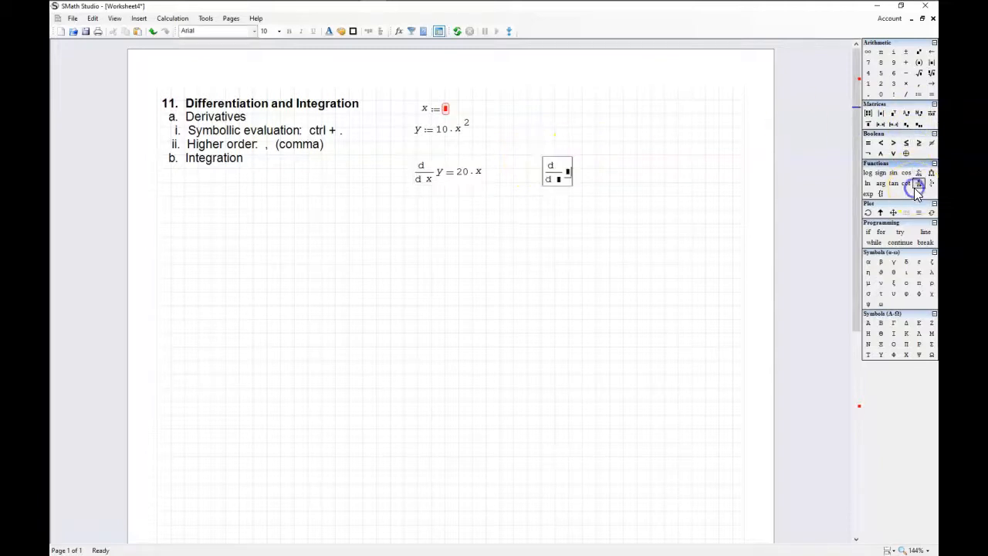
text(y)
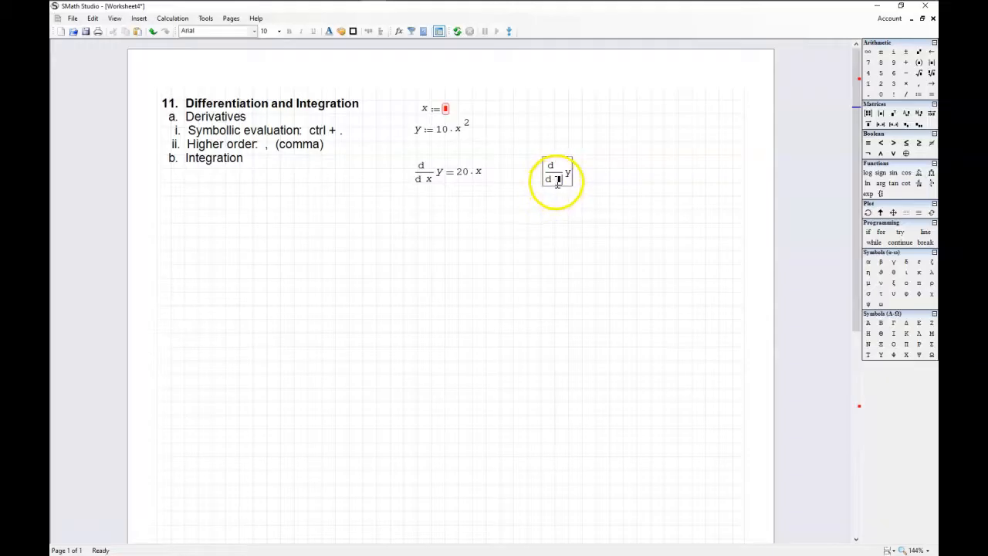
text(x)
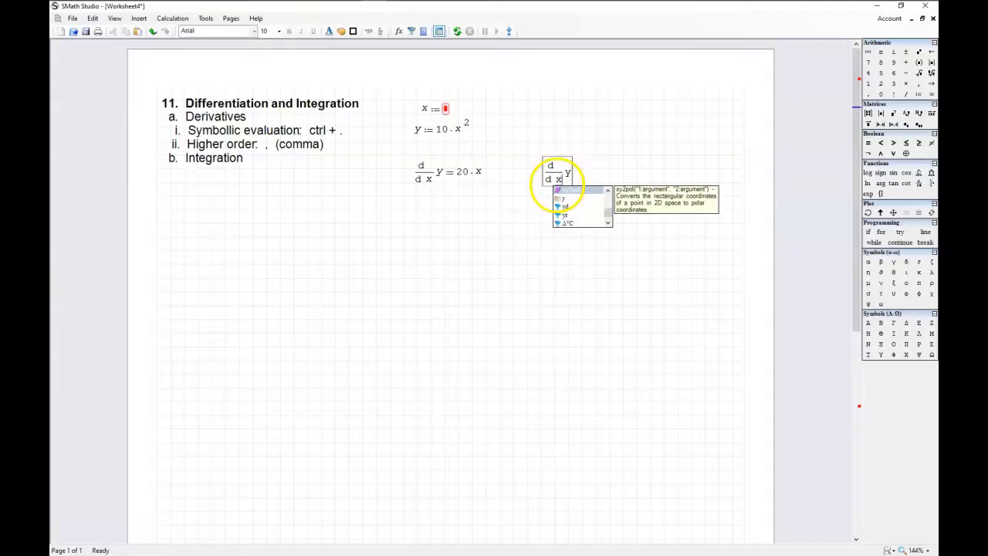
click(546, 193)
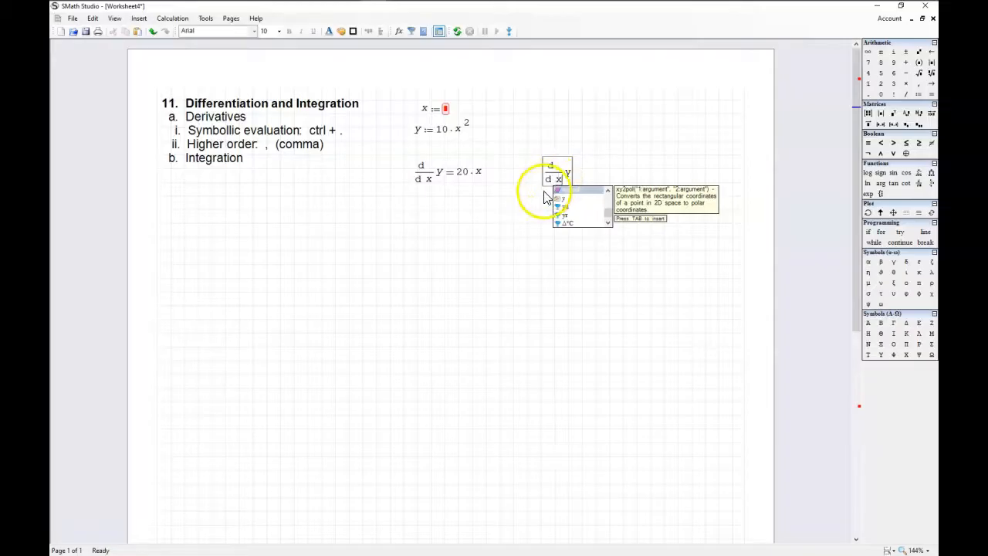
Step: Add an order to the new derivative and set it to 2 for a second derivative
key(comma)
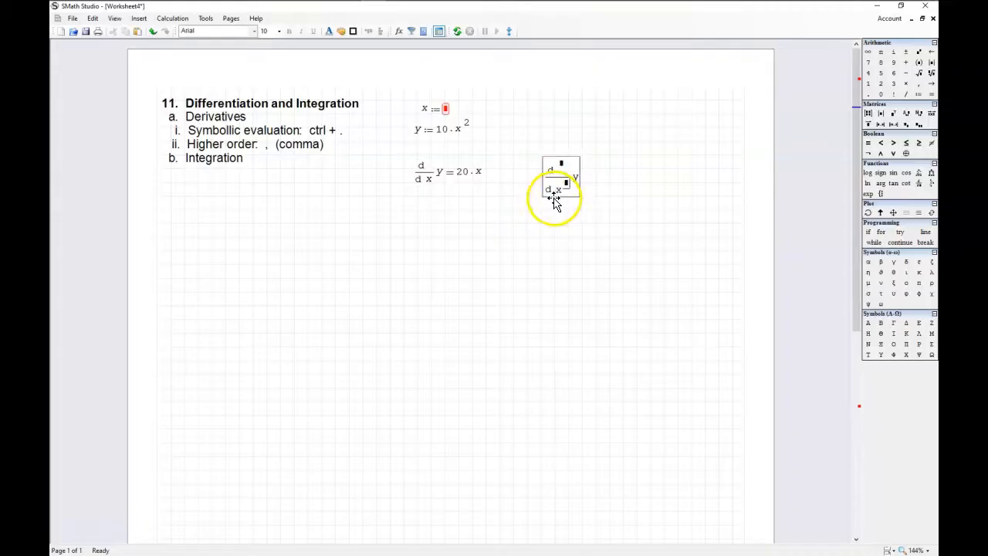
text(2)
key(BackSpace)
text(5)
key(BackSpace)
text(2 y)
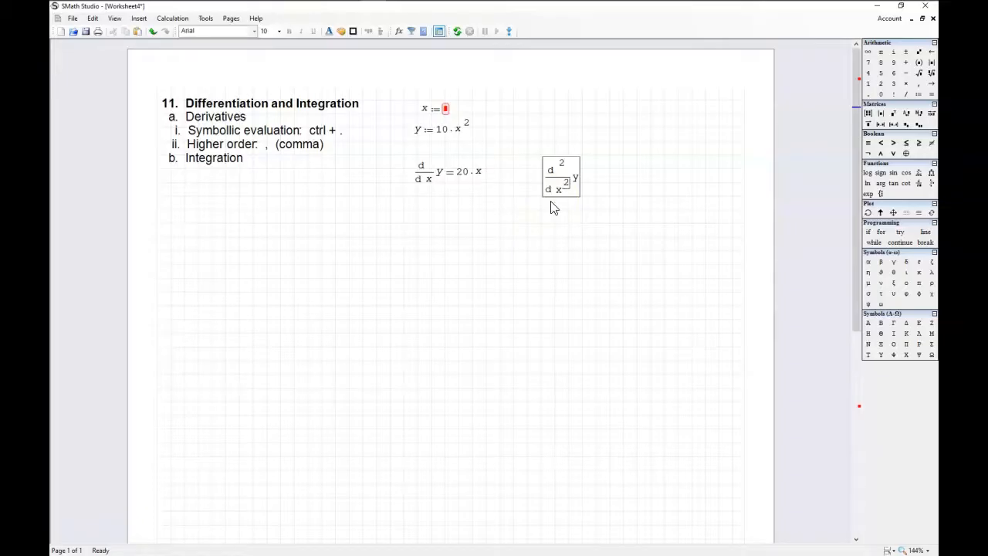
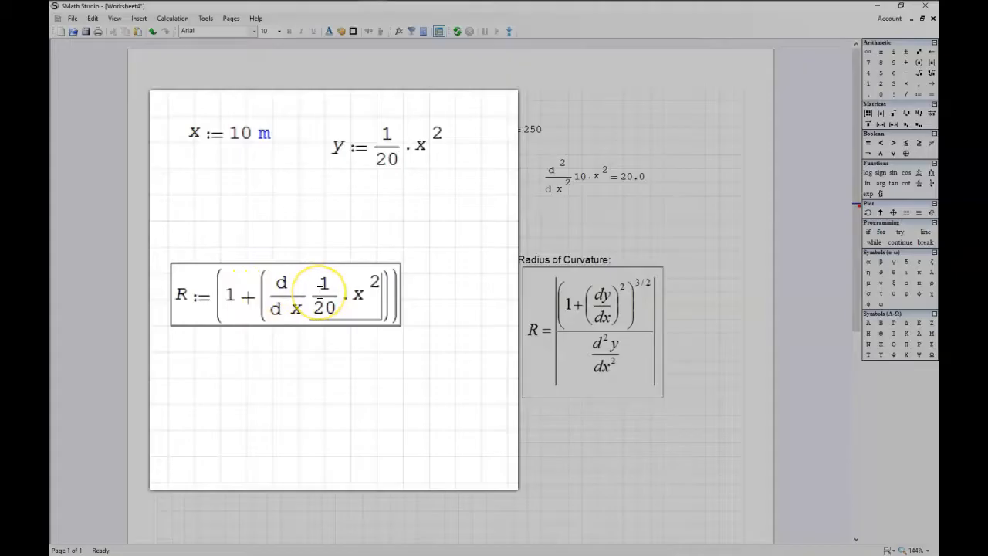
Step: Raise the bracketed derivative of 1/20·x^2 in the R definition to the power 2
key(Left)
key(Left)
key(Left)
key(Left)
key(Left)
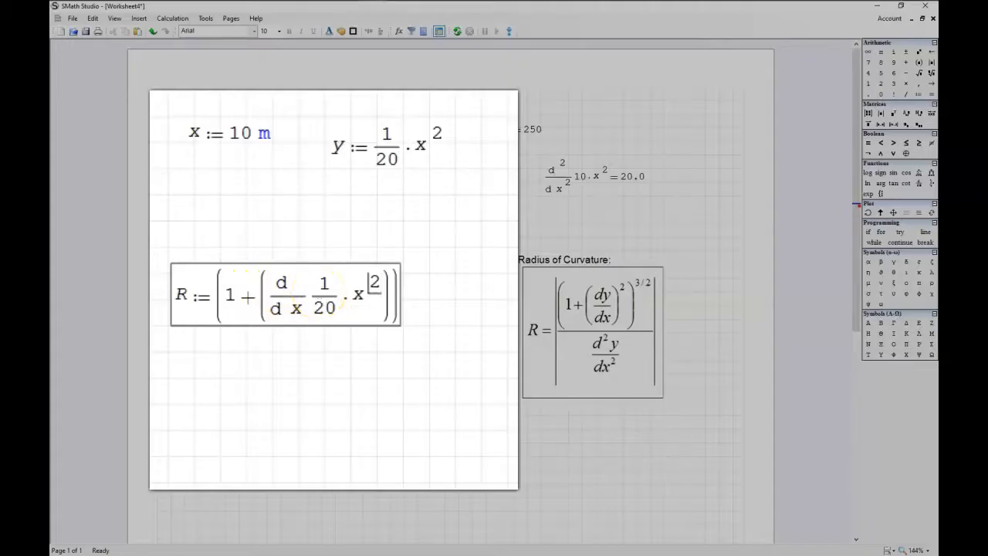
key(Right)
key(Right)
key(Right)
key(Right)
key(Right)
key(Right)
key(Right)
key(Right)
key(Right)
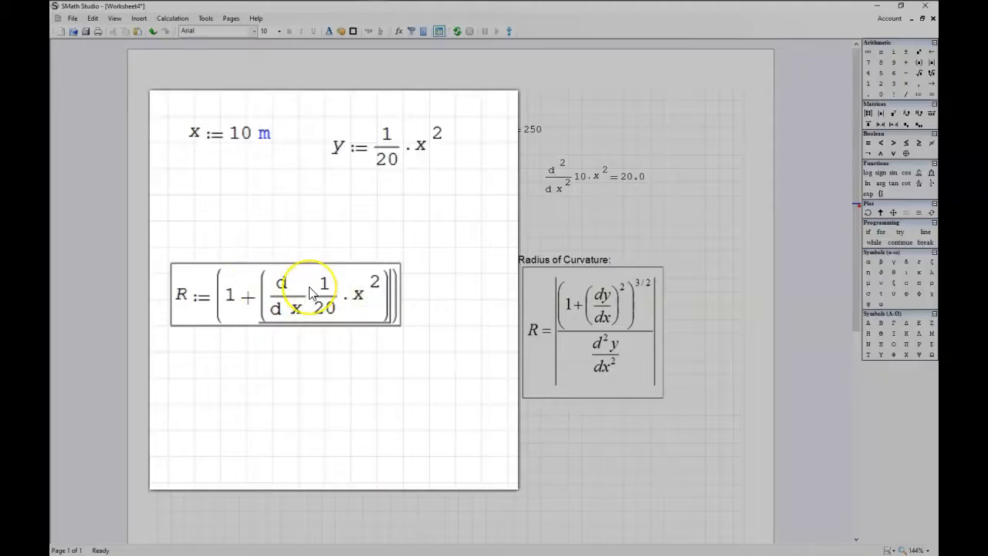
text(^2)
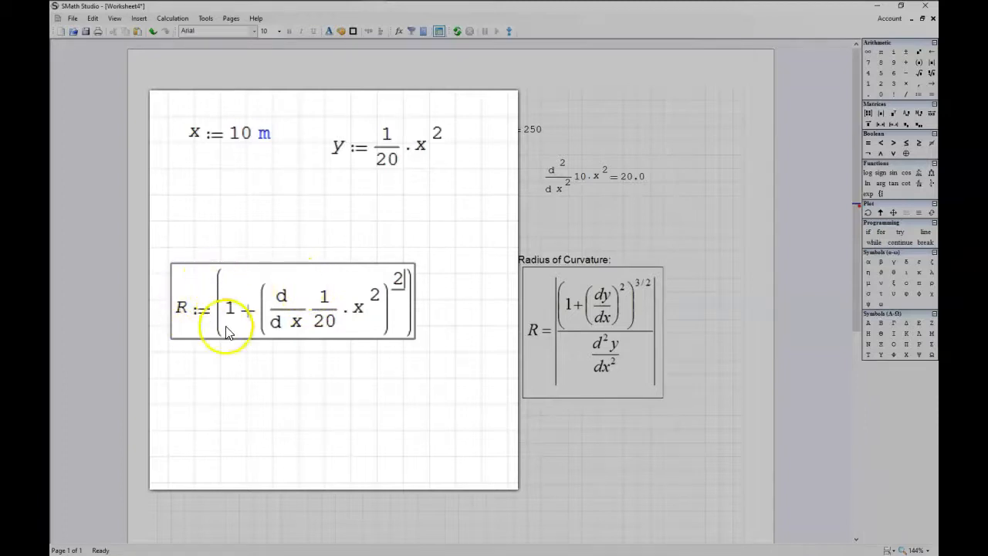
Step: Raise the whole outer bracket of the R expression to the power 3/2
click(351, 365)
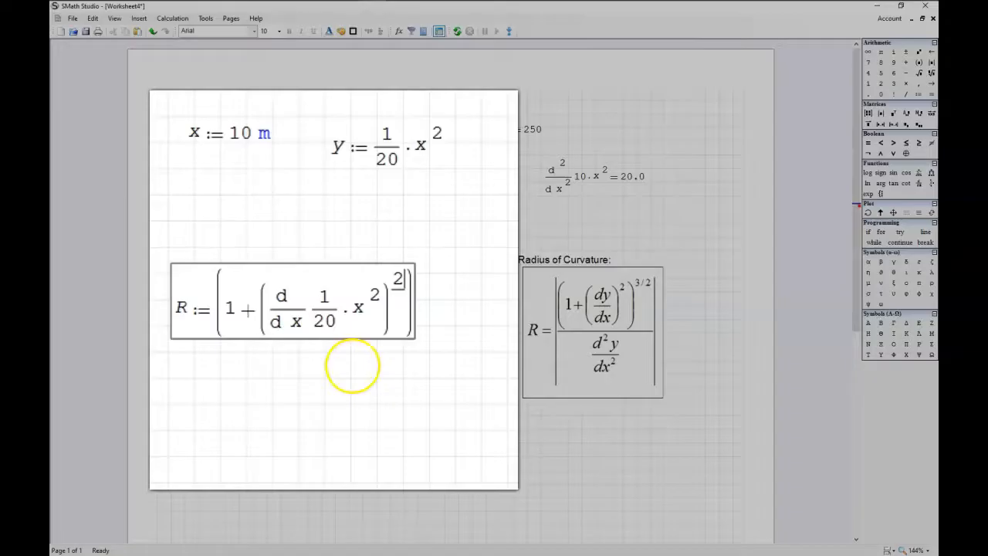
key(space)
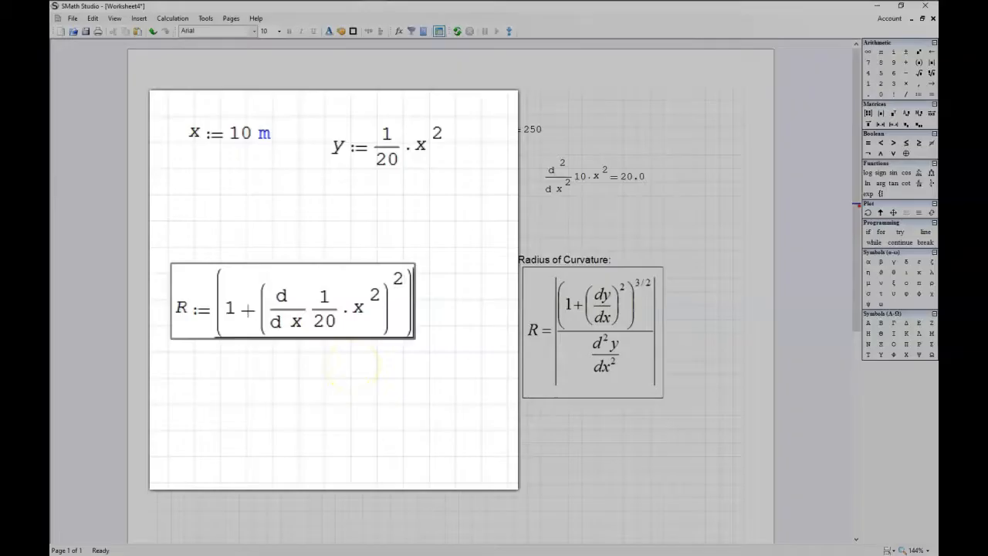
text(^()
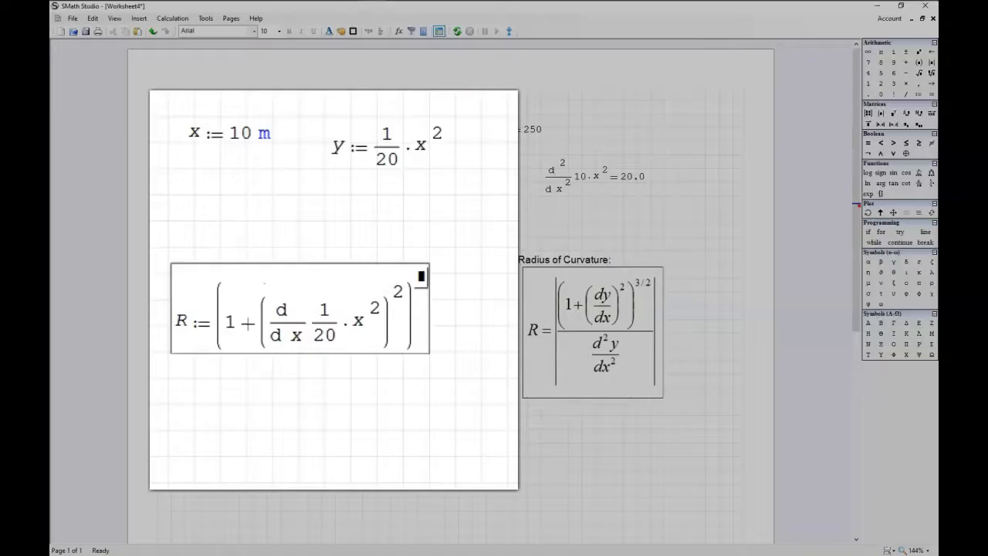
text(3/2)
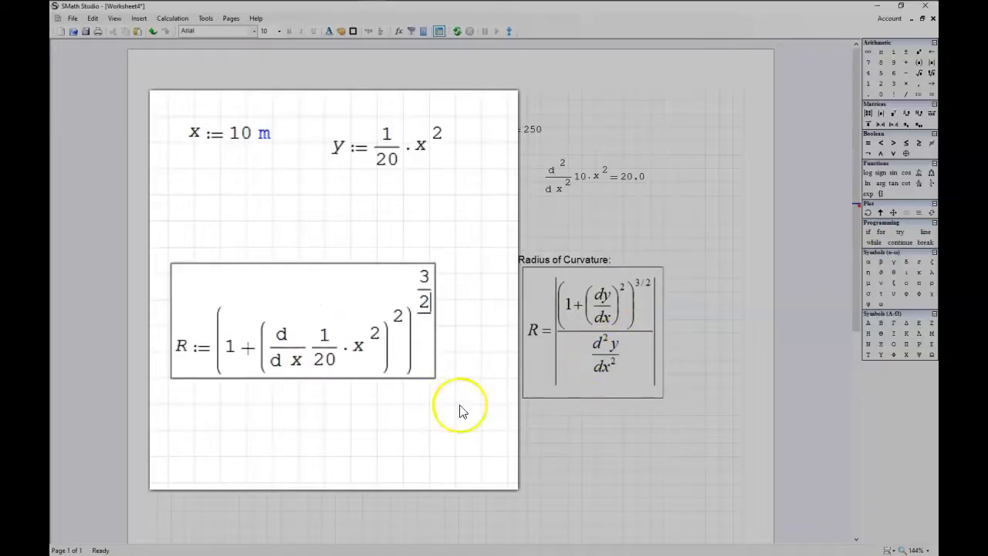
Step: Divide the R expression by the second derivative of 1/20·x^2 with respect to x
key(space)
key(space)
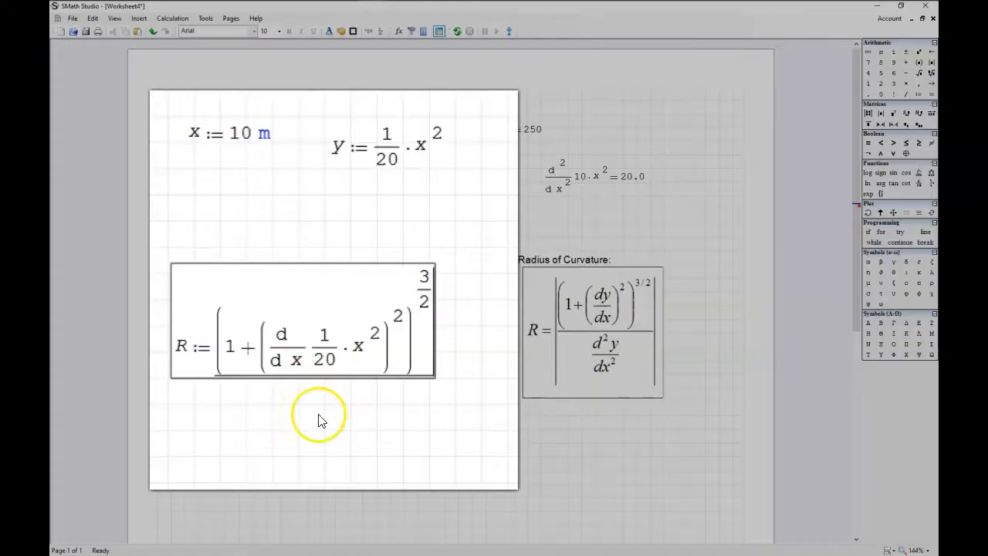
text(/ ▮)
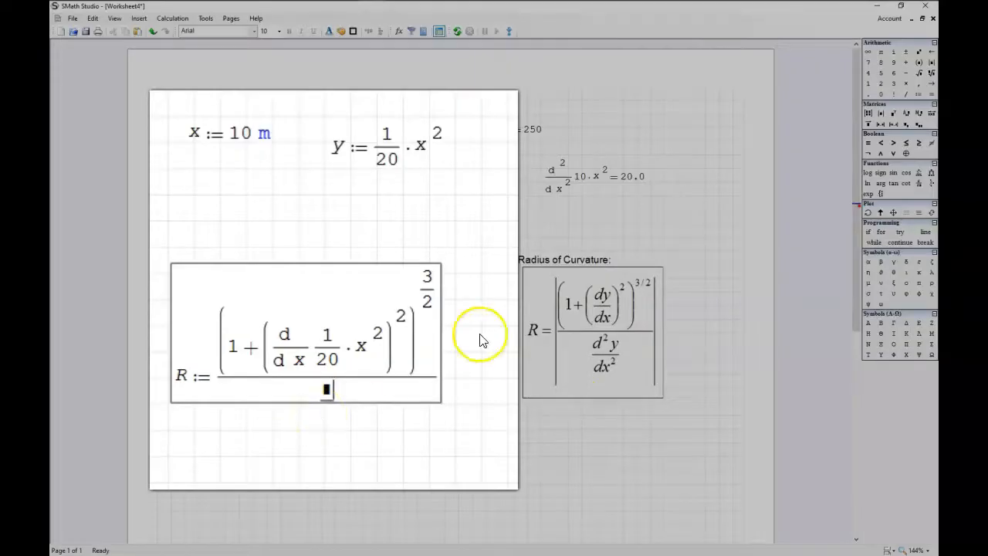
click(918, 183)
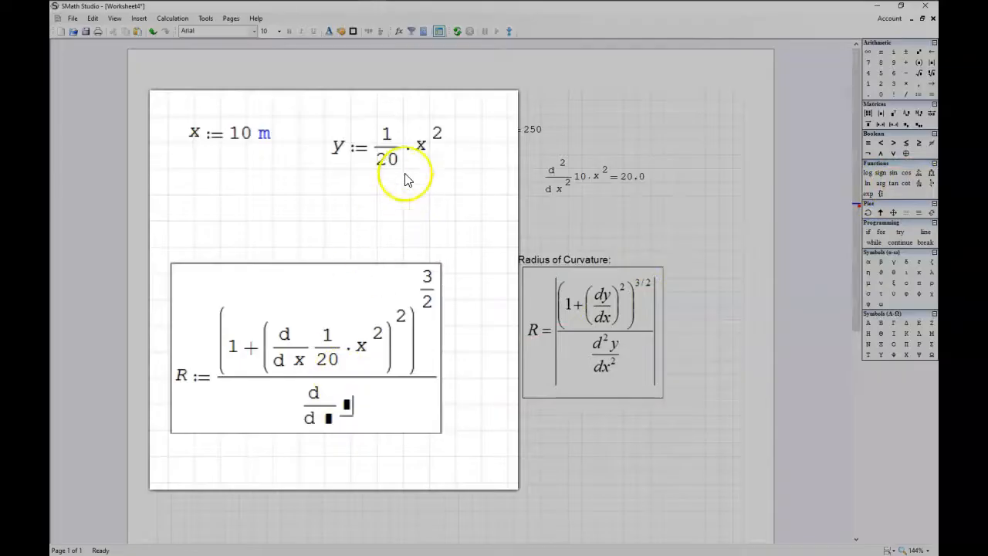
drag(390, 136, 347, 409)
click(299, 421)
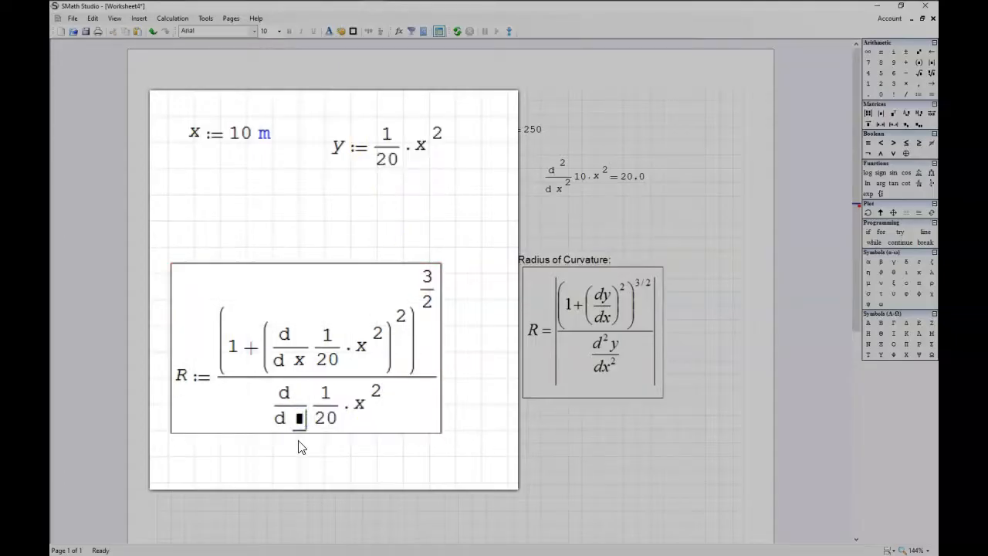
text(x)
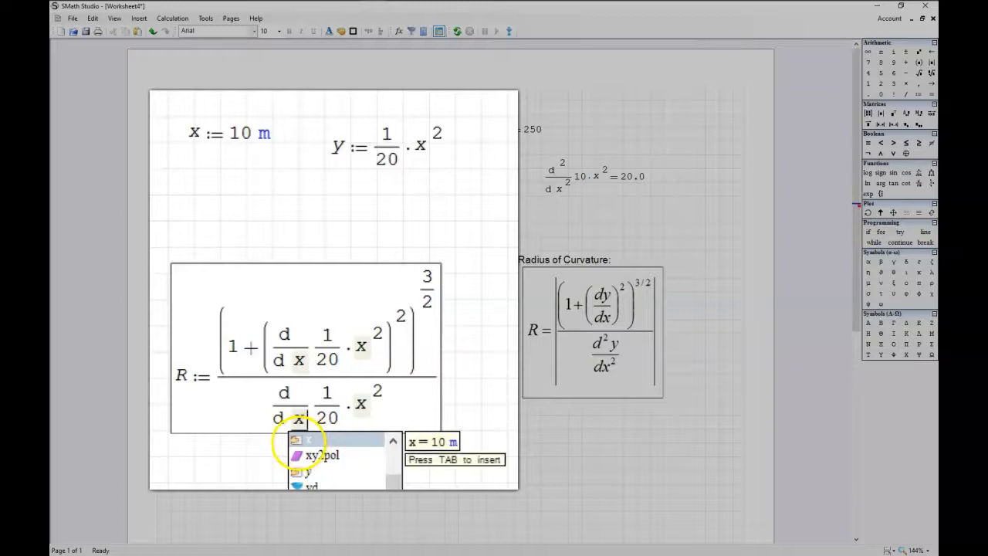
text(^2)
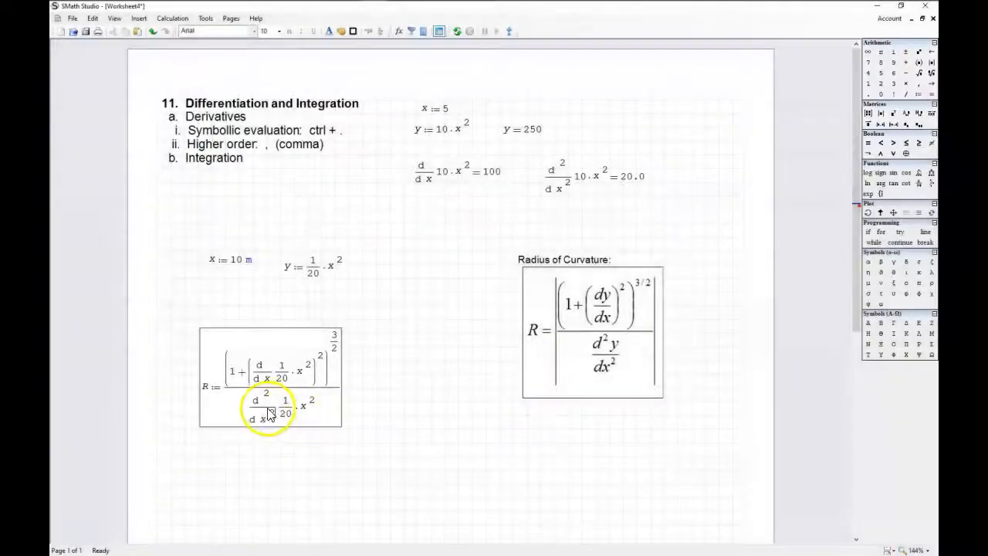
Step: Enclose the second derivative in R's denominator in absolute value bars
drag(257, 409, 285, 411)
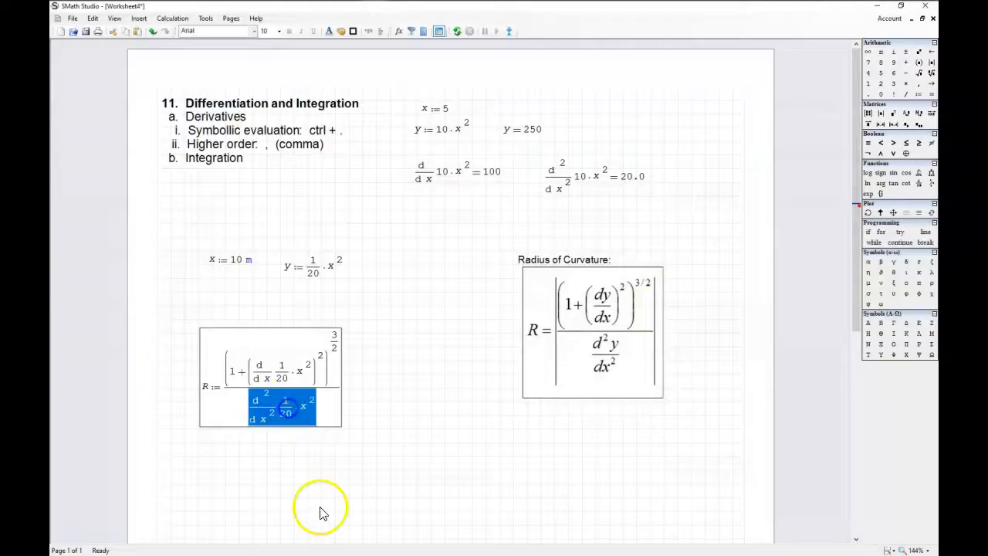
click(930, 63)
click(381, 397)
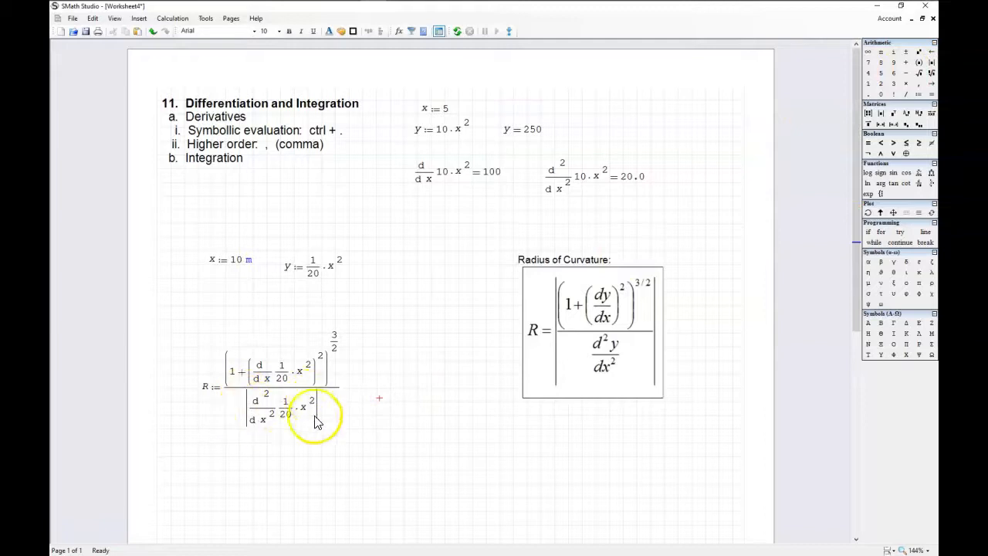
Step: Evaluate R numerically below its definition
scroll(206, 412, up, 1)
scroll(207, 412, up, 5)
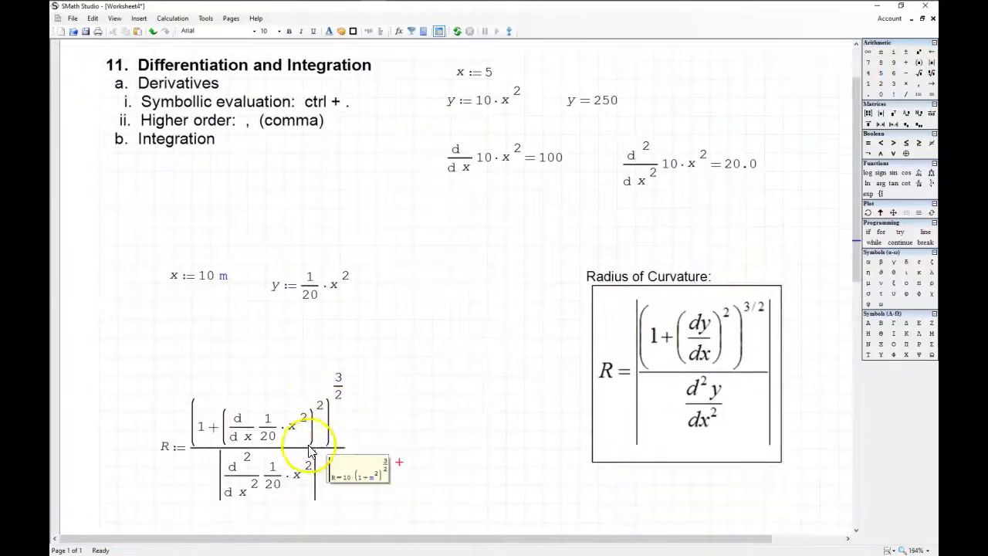
scroll(301, 455, down, 2)
click(159, 408)
text(R)
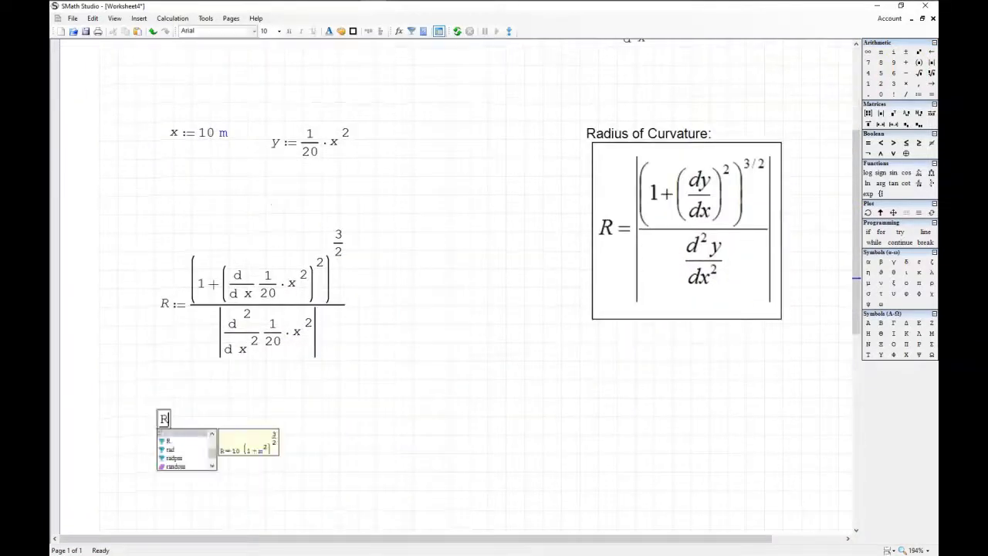
text(=)
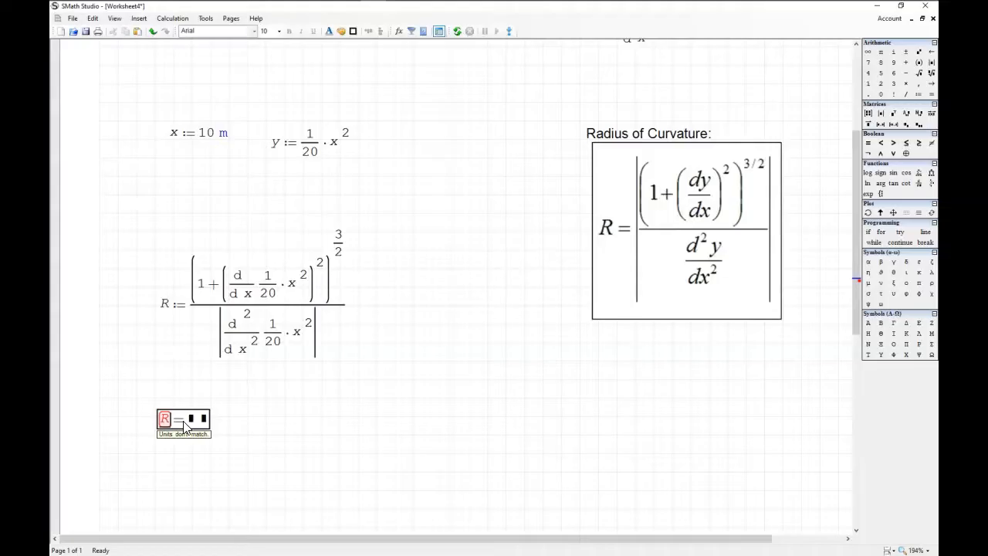
Step: Remove the metre unit from the second x definition, leaving x defined as 10
click(223, 135)
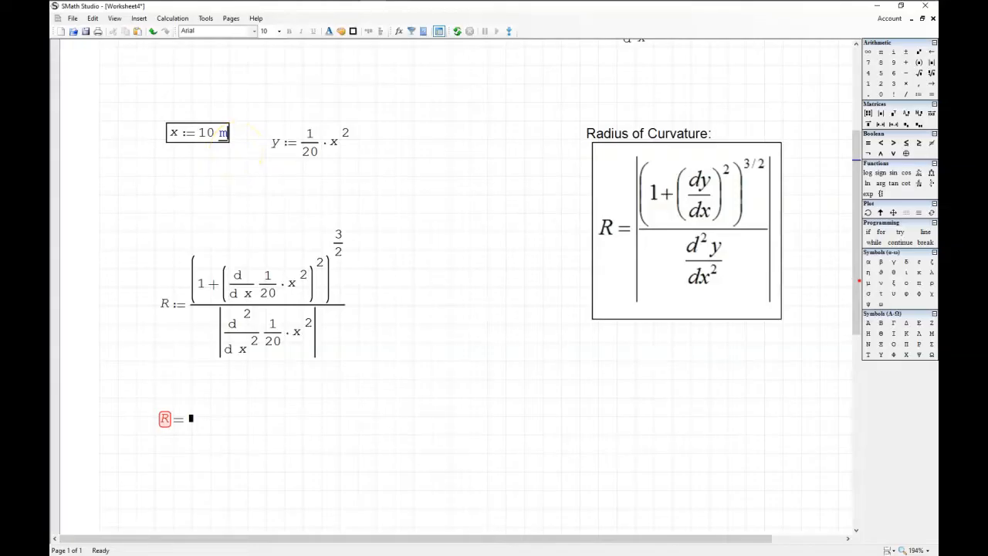
key(BackSpace)
key(BackSpace)
key(BackSpace)
click(225, 200)
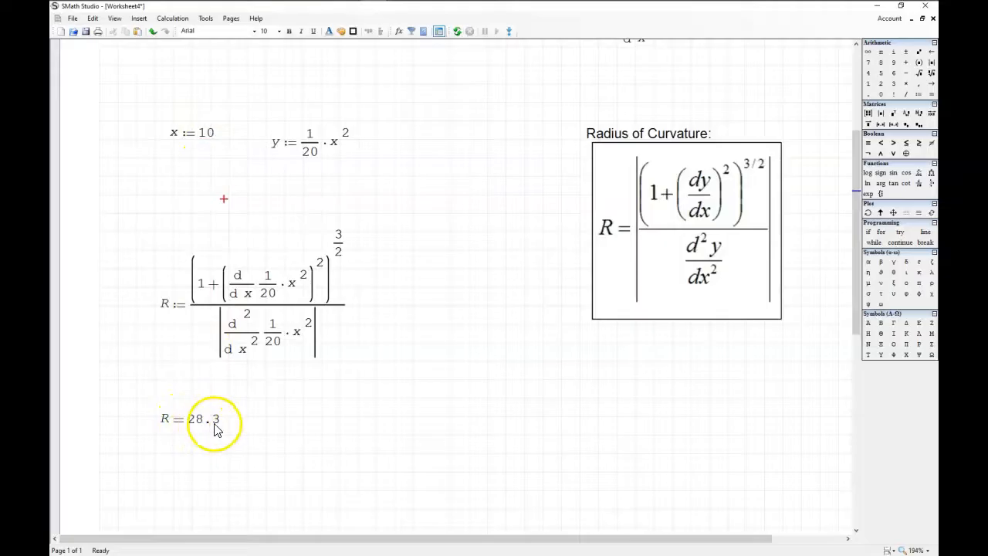
Step: Insert a definite integral of 3·z^2 with respect to z below the R result
scroll(214, 431, down, 5)
click(158, 214)
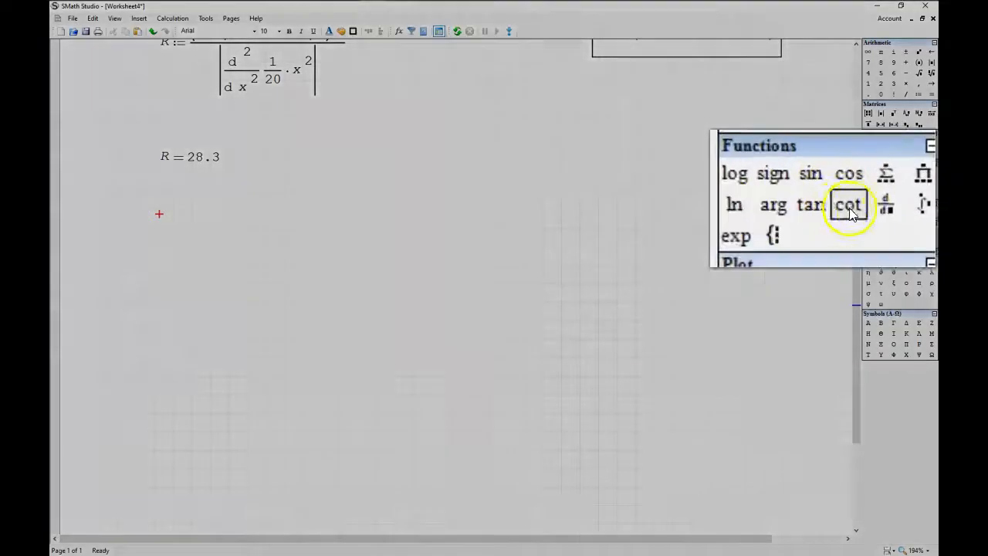
click(918, 208)
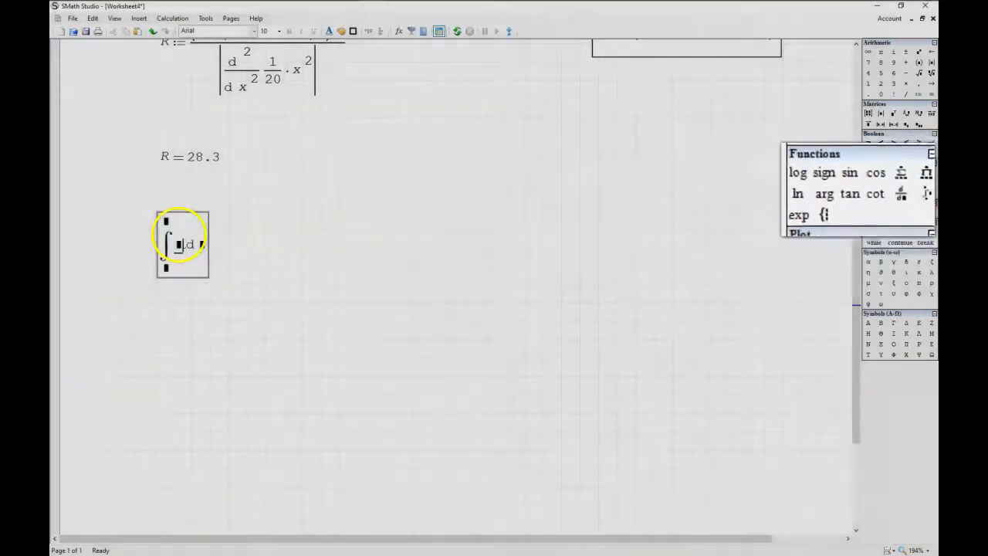
text(3)
text(*z^2)
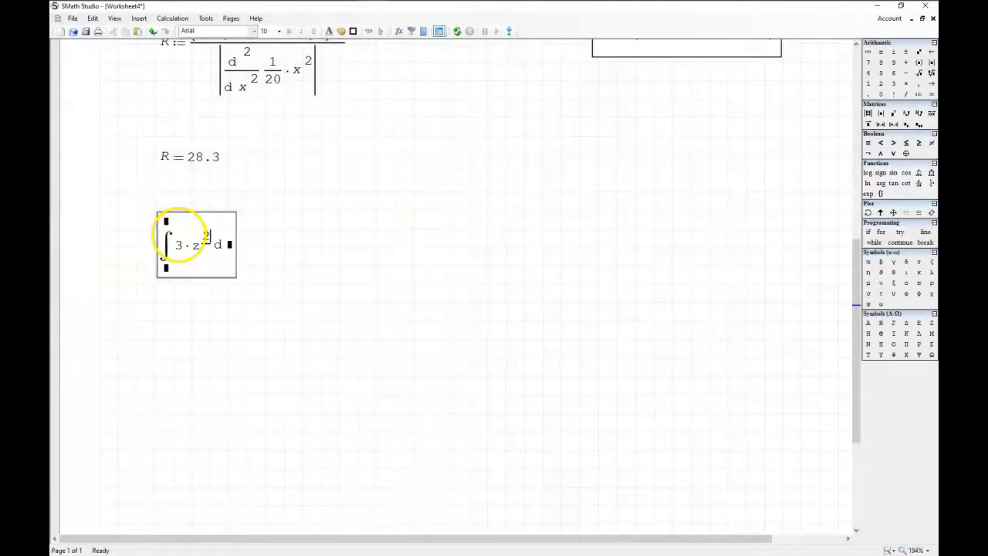
text(z)
Step: Set the integral's limits from 0 to 2 and evaluate it numerically
click(165, 269)
text(0)
click(166, 222)
text(2=)
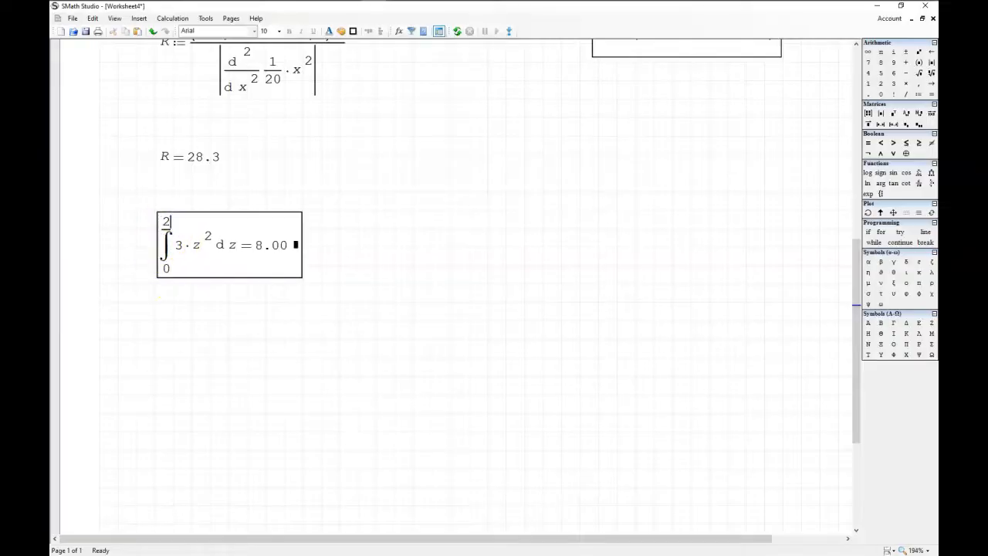
click(390, 233)
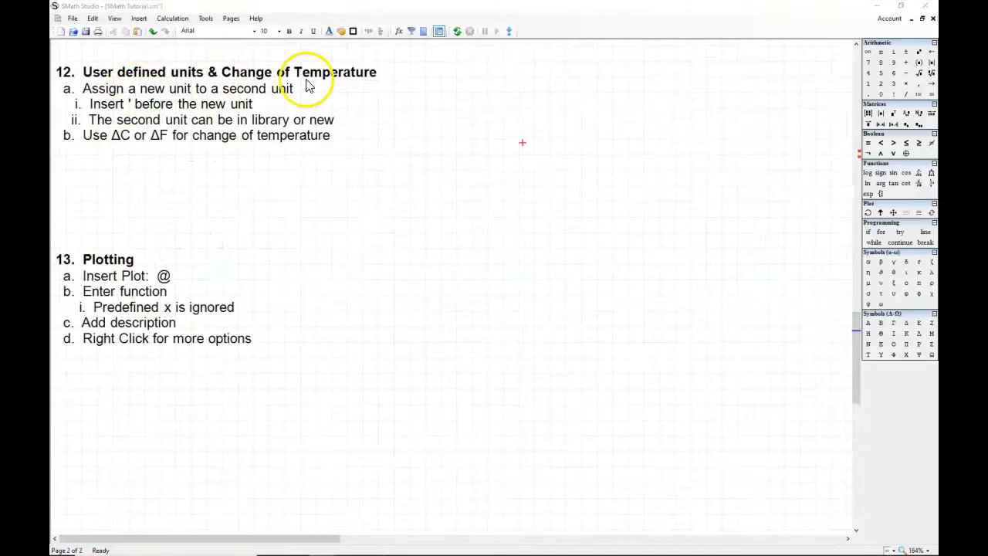
Step: Define P as 15 psi beside the user defined units section
click(449, 73)
text(P)
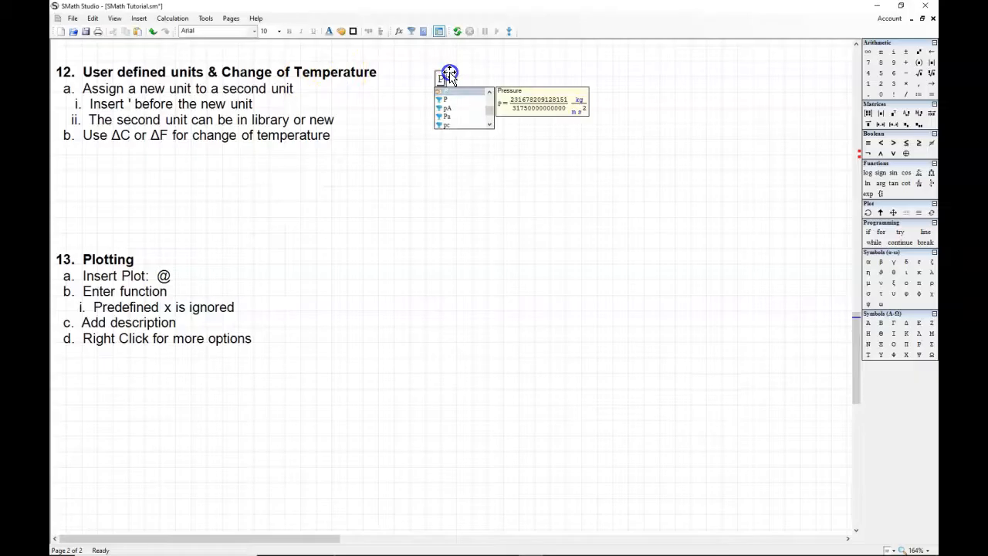
text( := 1)
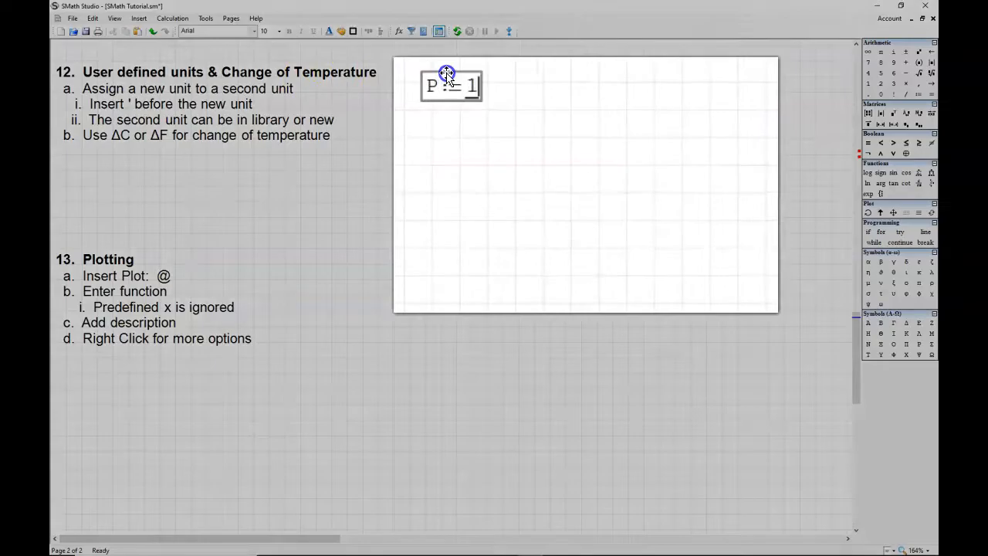
text(5 psi)
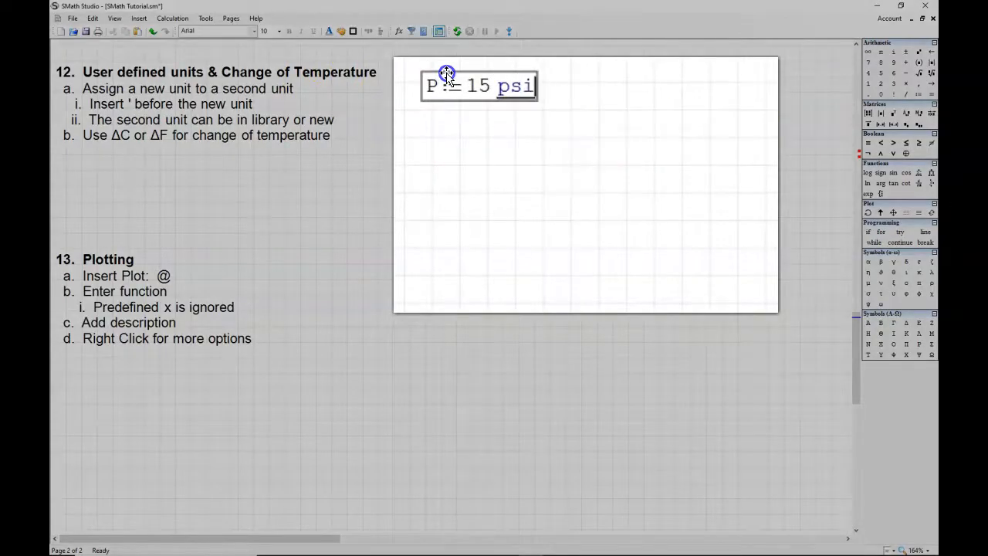
Step: Evaluate P beside its definition and express the result in kPa
click(661, 77)
text(P )
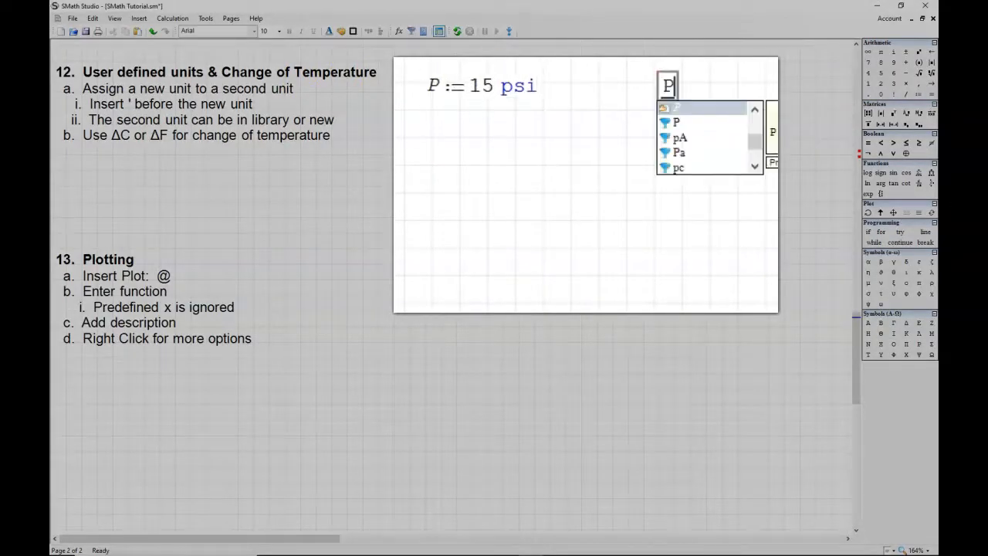
text(= 1.03·1)
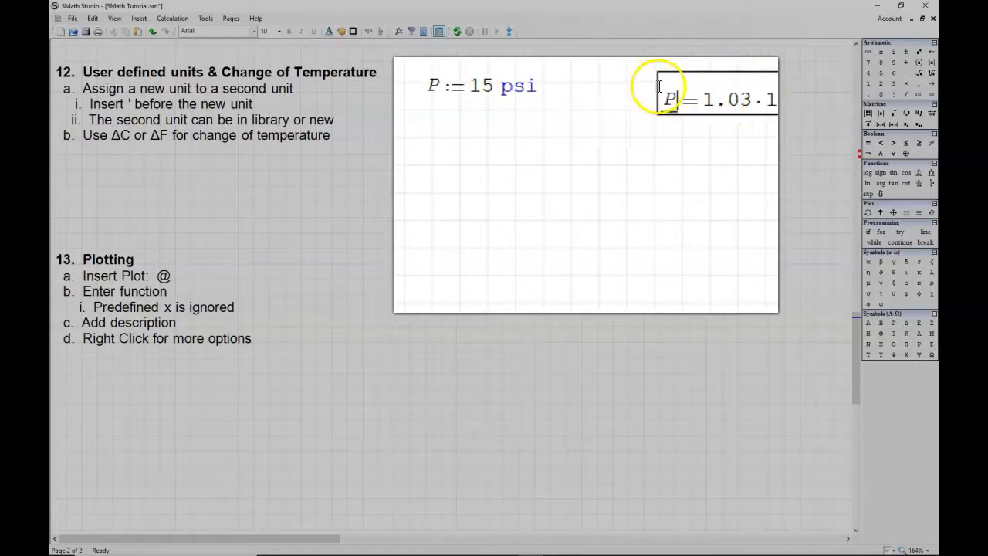
click(702, 83)
text(kPa)
click(728, 93)
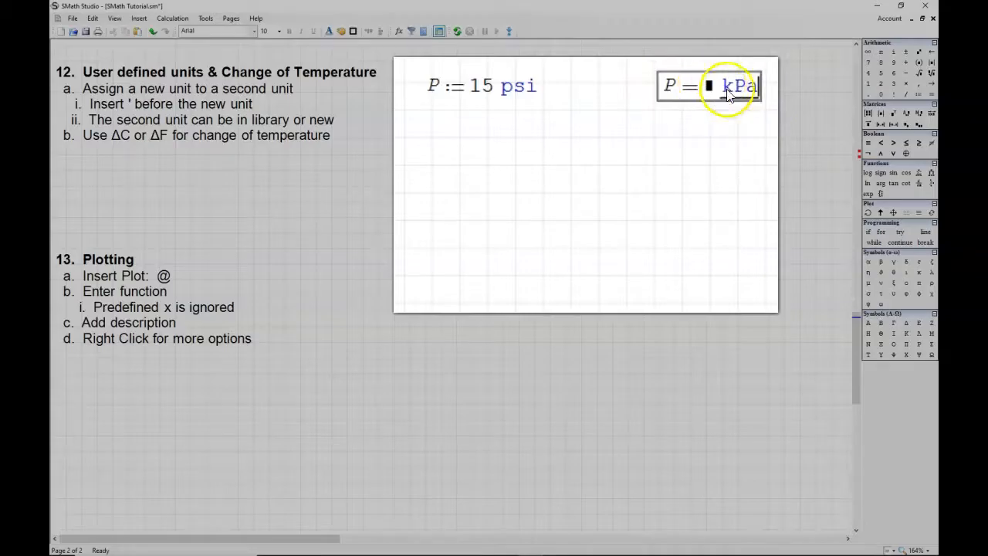
Step: Change the unit of the evaluated P to inHg
drag(728, 93, 756, 85)
key(BackSpace)
text(inHg)
click(633, 88)
click(651, 82)
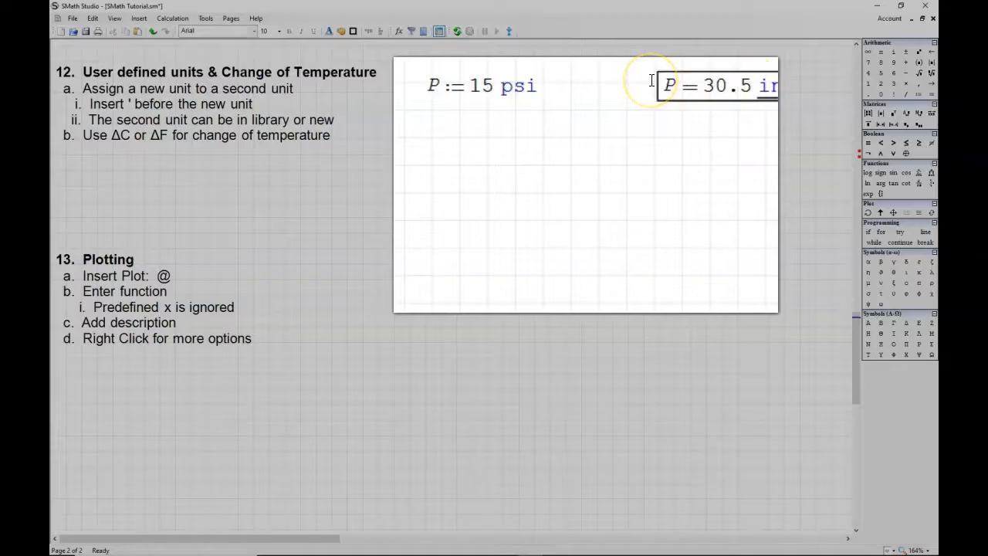
Step: Try to express the evaluated P in inches of water by changing its unit to inH2
key(BackSpace)
key(BackSpace)
text(H2O)
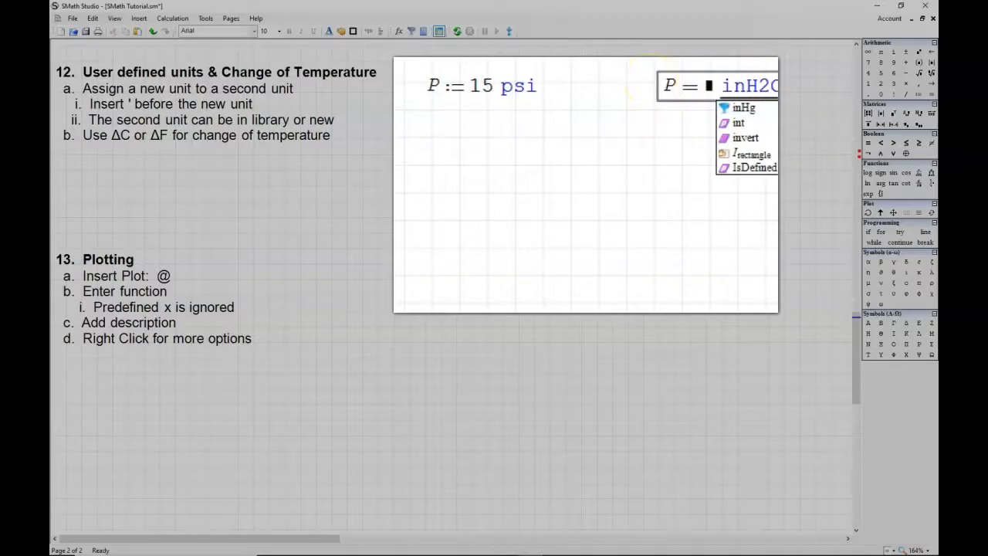
click(716, 126)
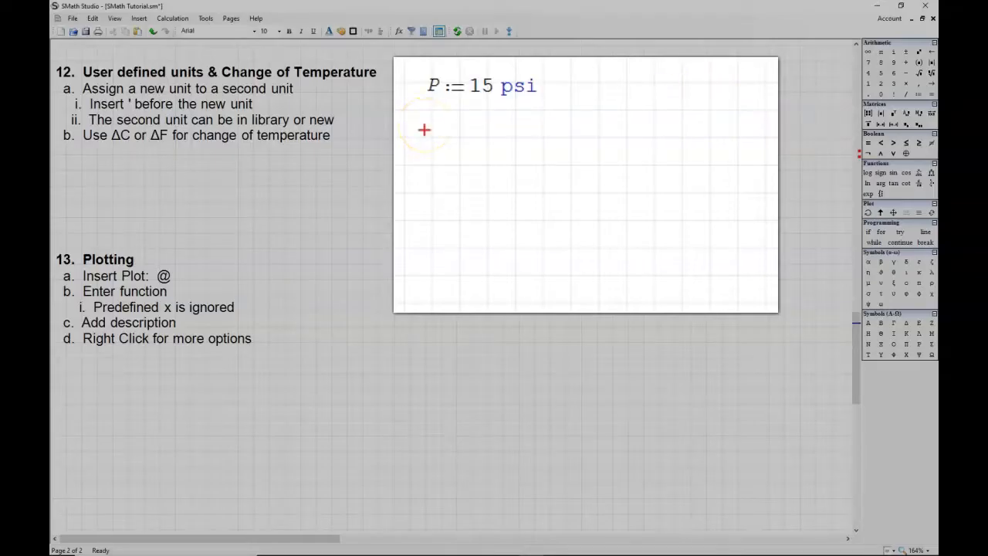
Step: Define a new unit inH2O as 0.002458 atm below the definition of P
key(apostrophe)
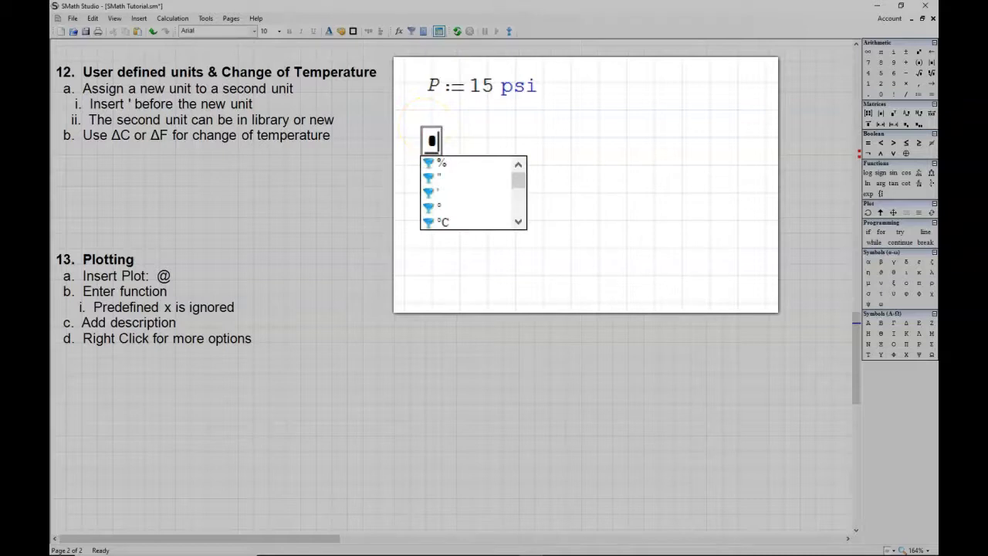
text(i)
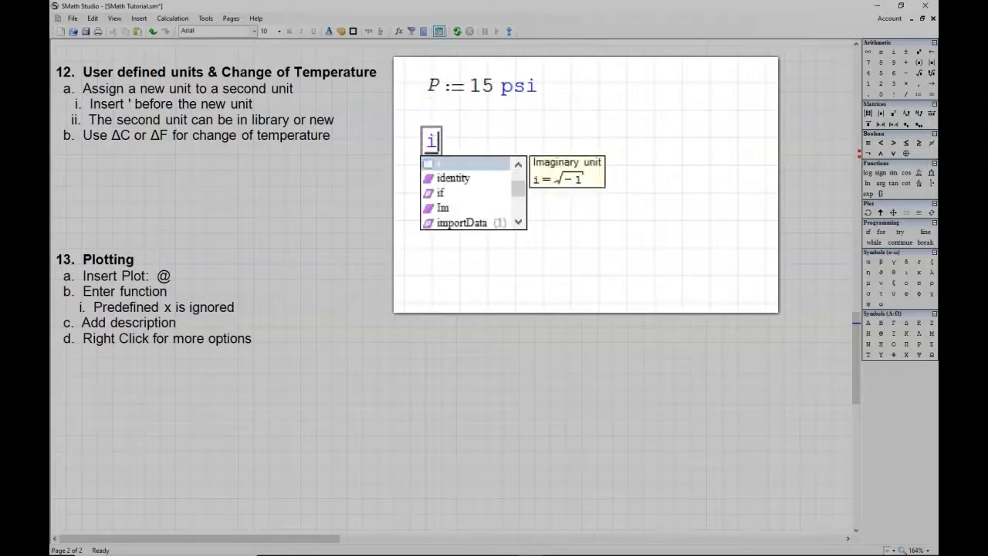
text(nH2O)
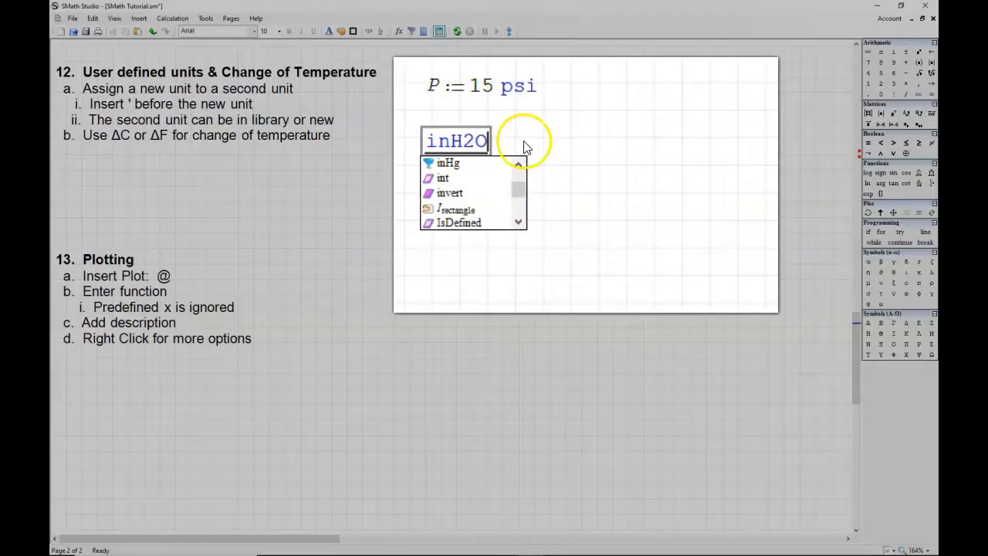
text(:=)
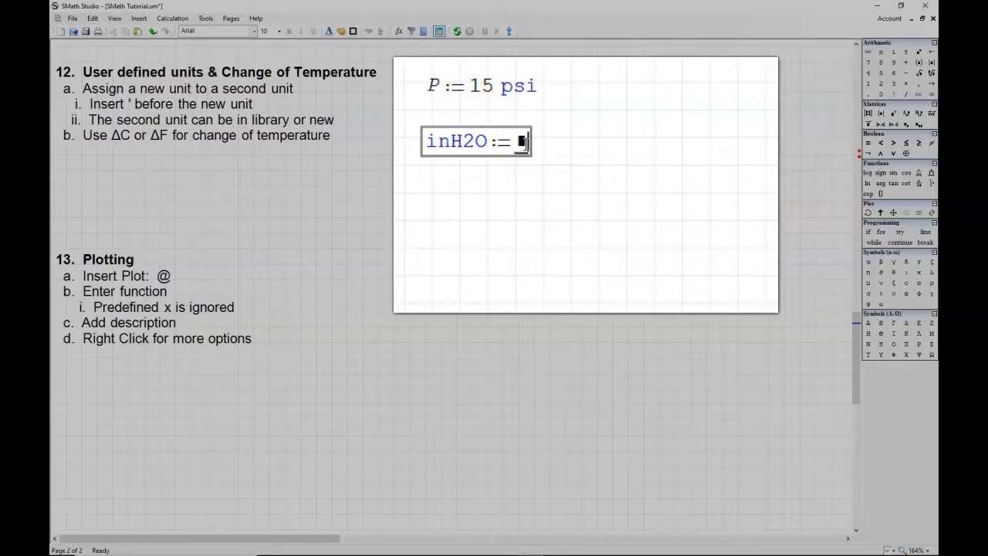
text(0.)
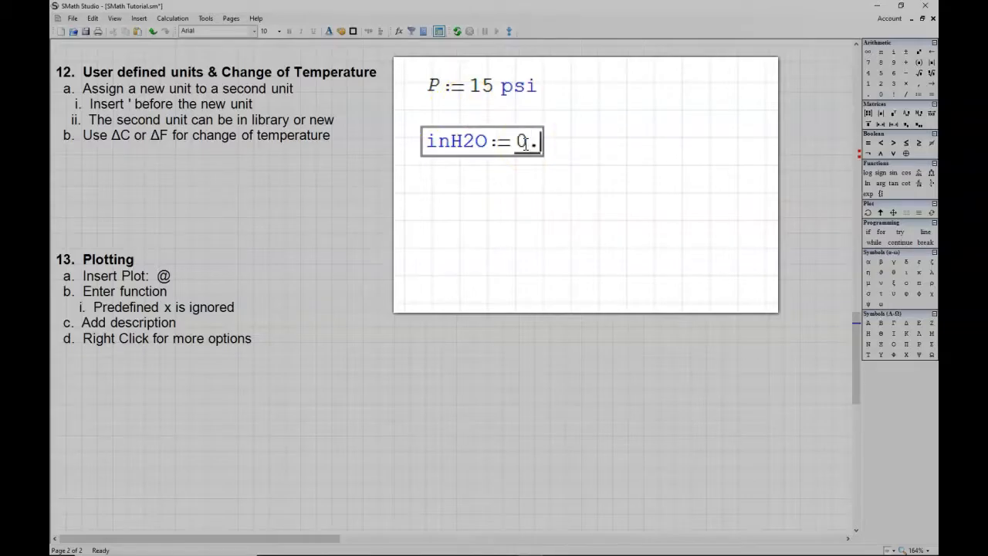
text(0024)
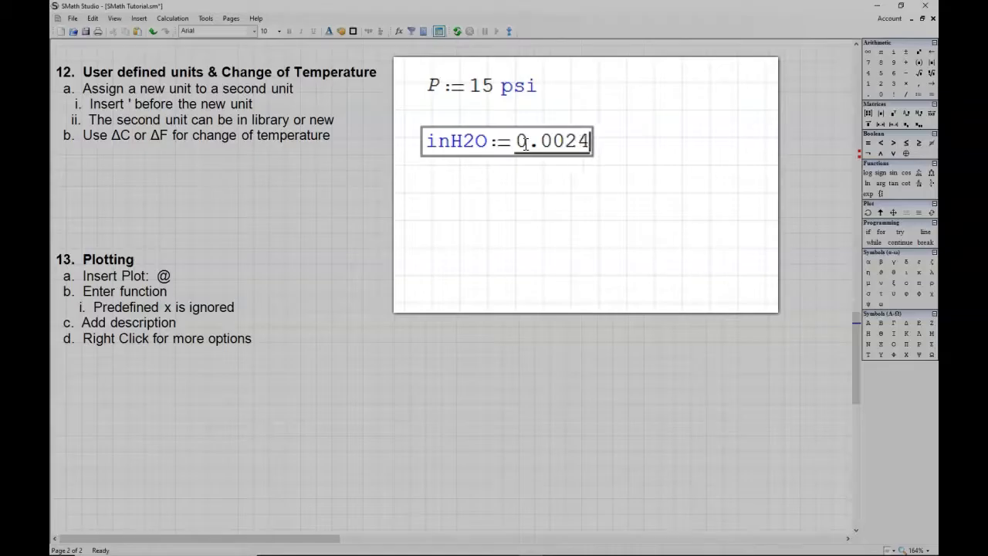
text(58)
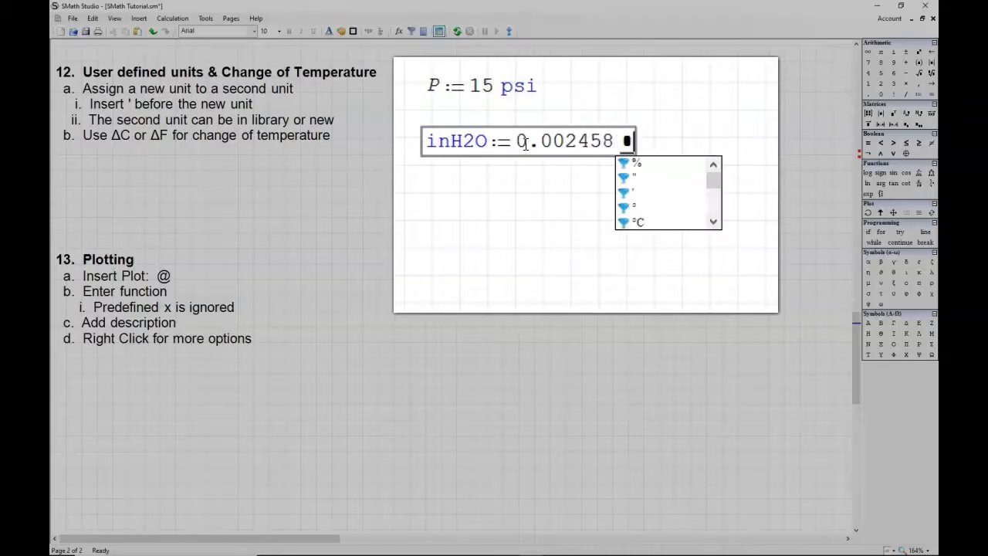
text('atm)
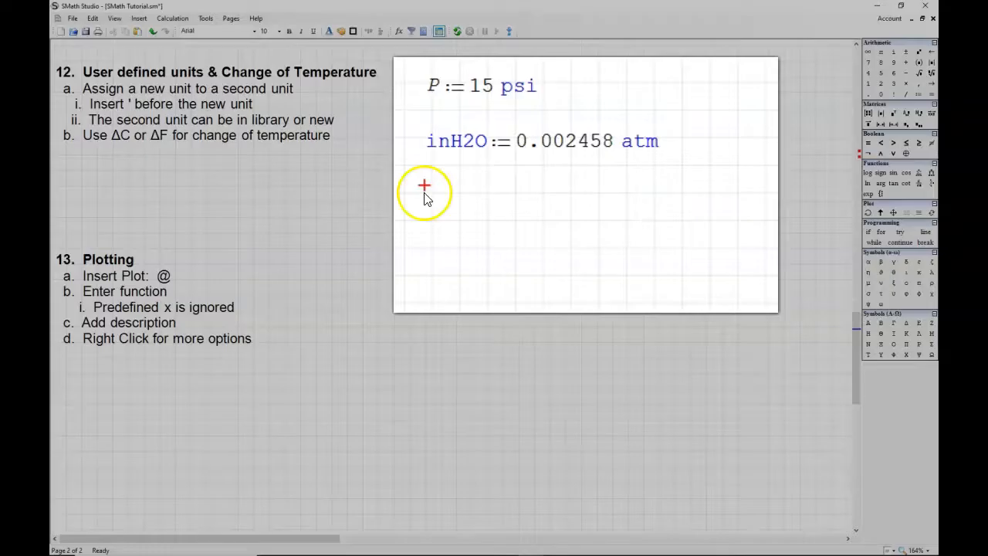
Step: Evaluate P below the new unit's definition and express the result in inH2O
click(424, 193)
text(P )
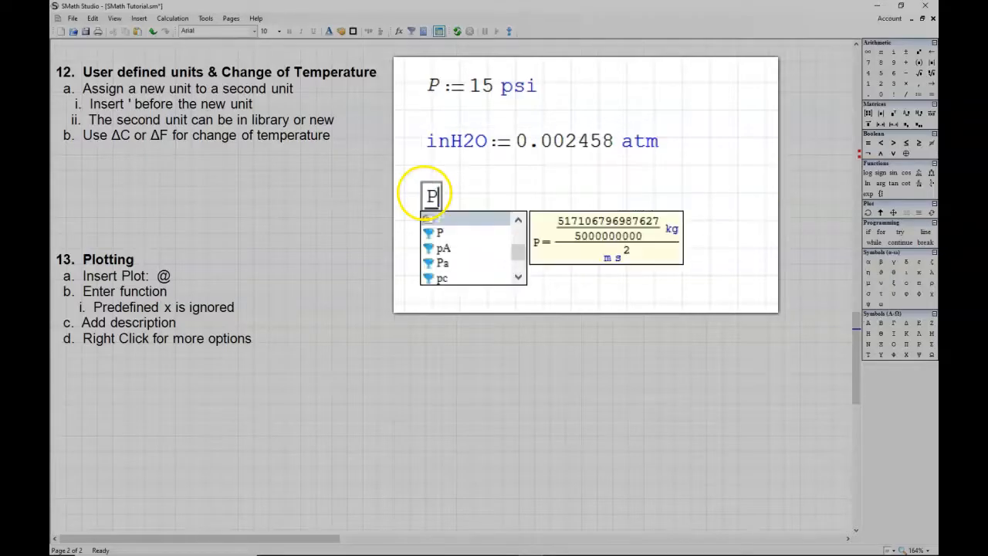
text(= 1.03·10^5 Pa)
click(613, 210)
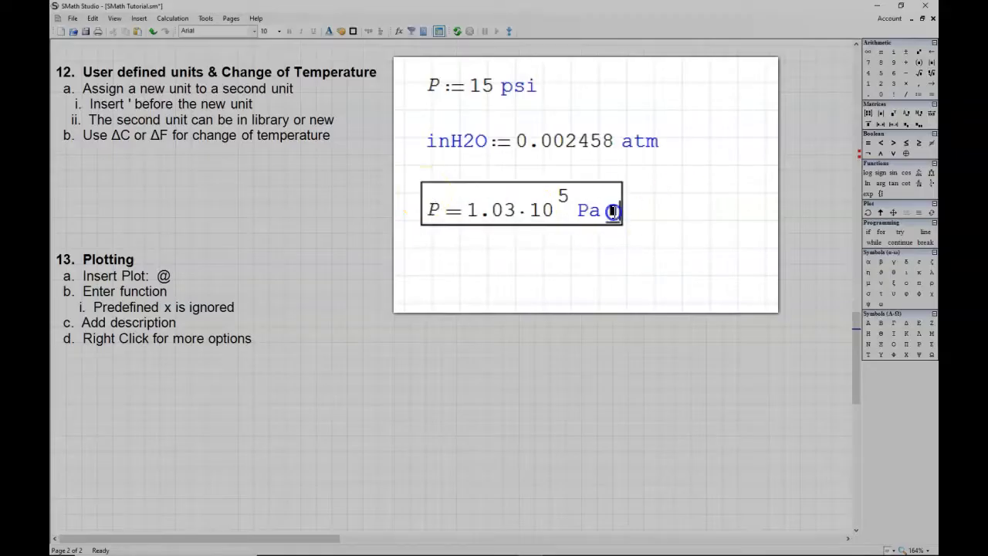
text(in)
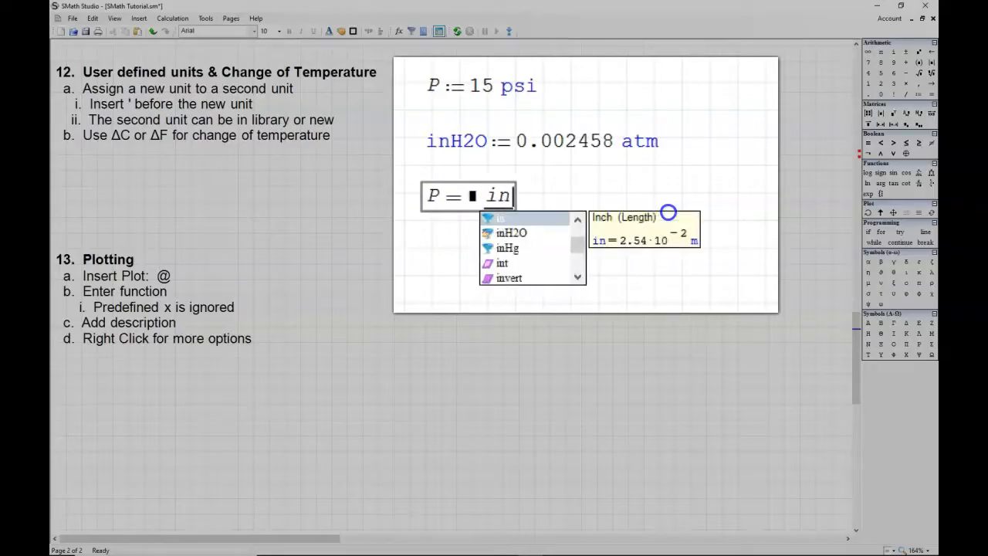
text(H2)
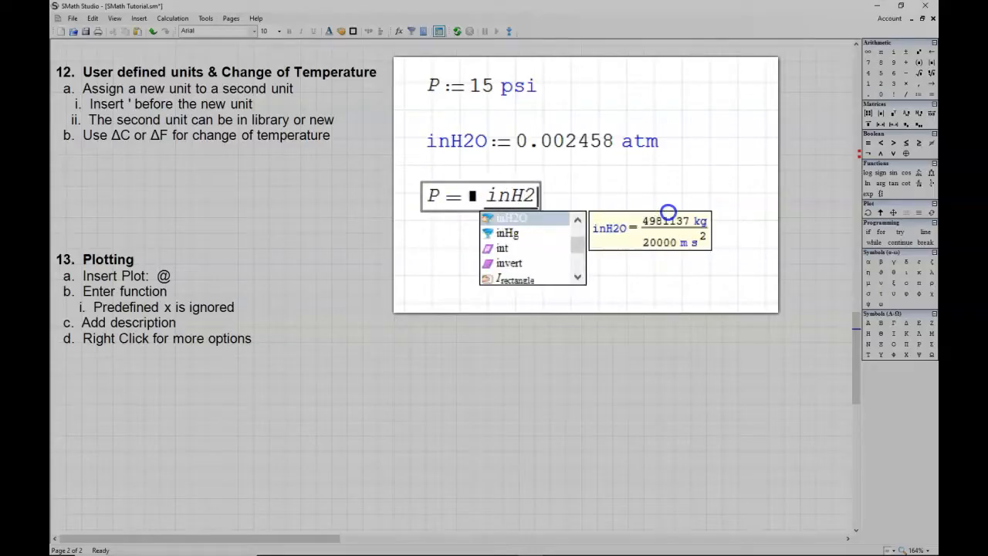
text(O)
click(640, 181)
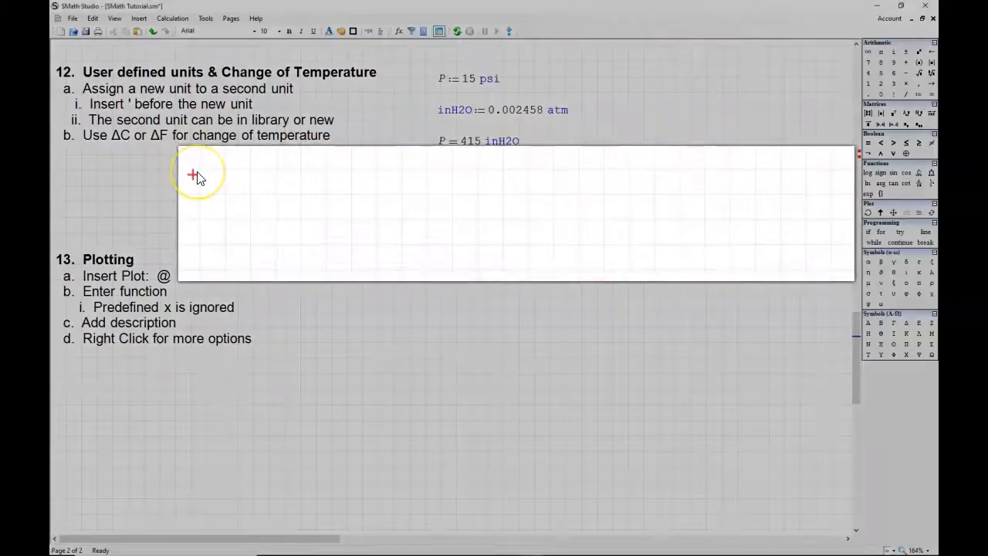
Step: Define T as 100 °C below the pressure example
text(T:=)
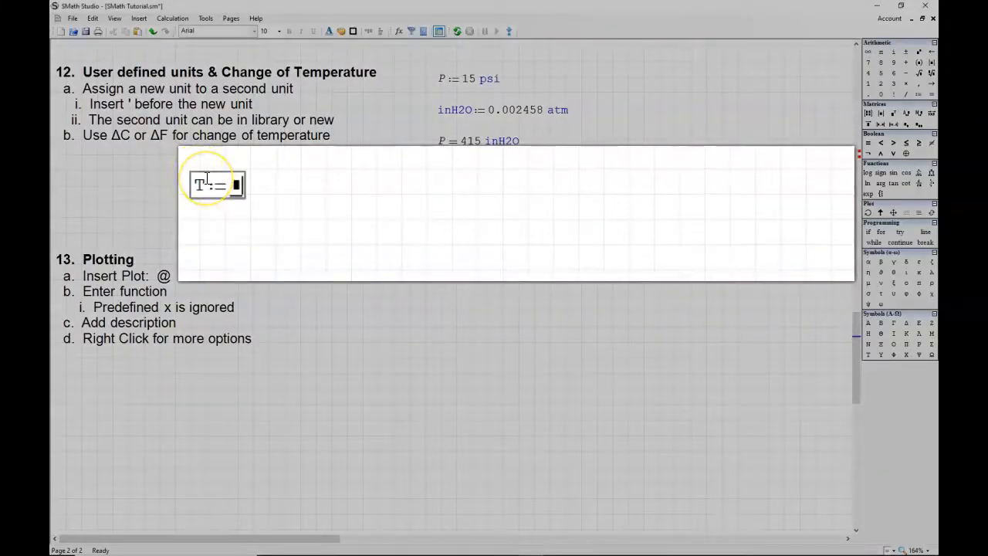
text(100')
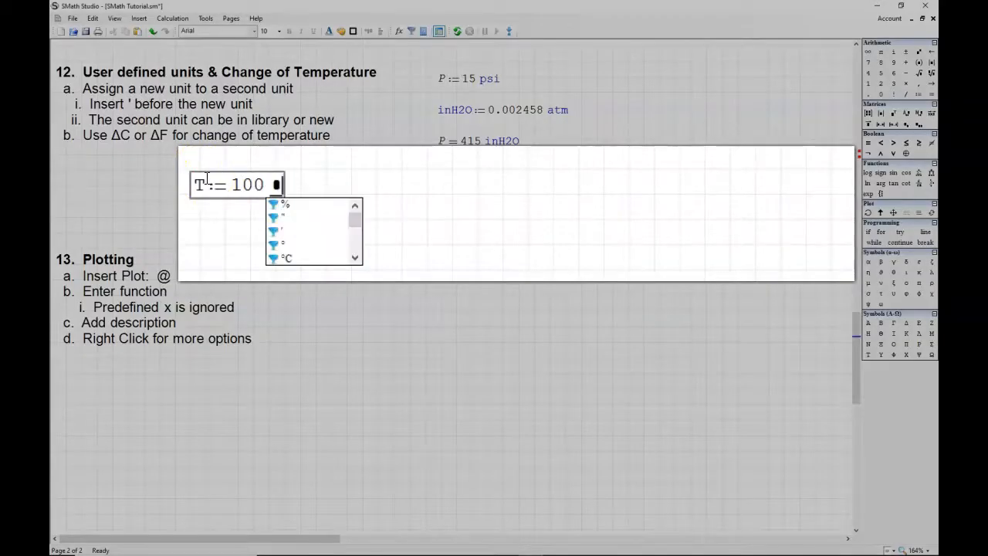
click(298, 258)
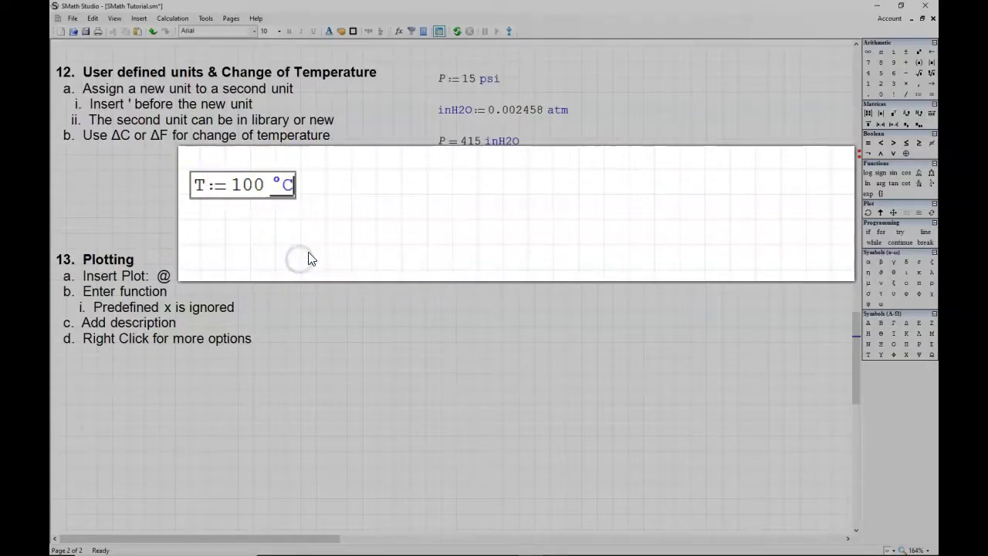
Step: Evaluate T beside its definition in the default temperature unit
click(385, 184)
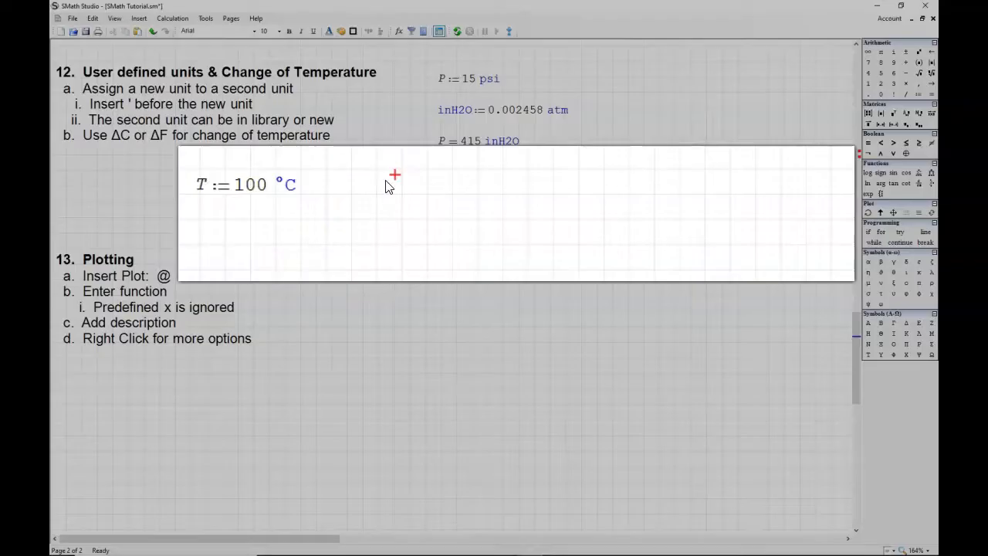
text(T = 373 K)
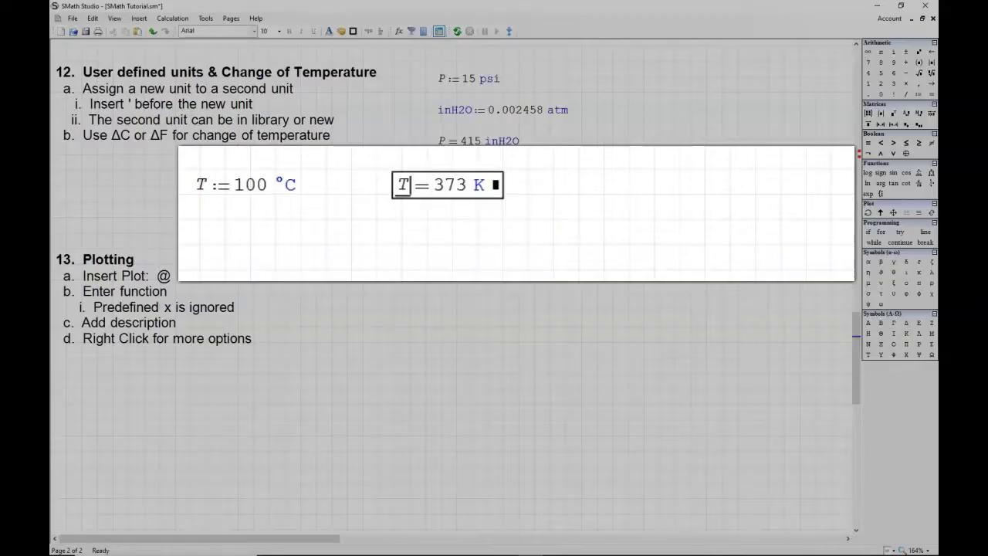
Step: Evaluate T a second time on the same row and express the result in °F
click(569, 177)
text(T )
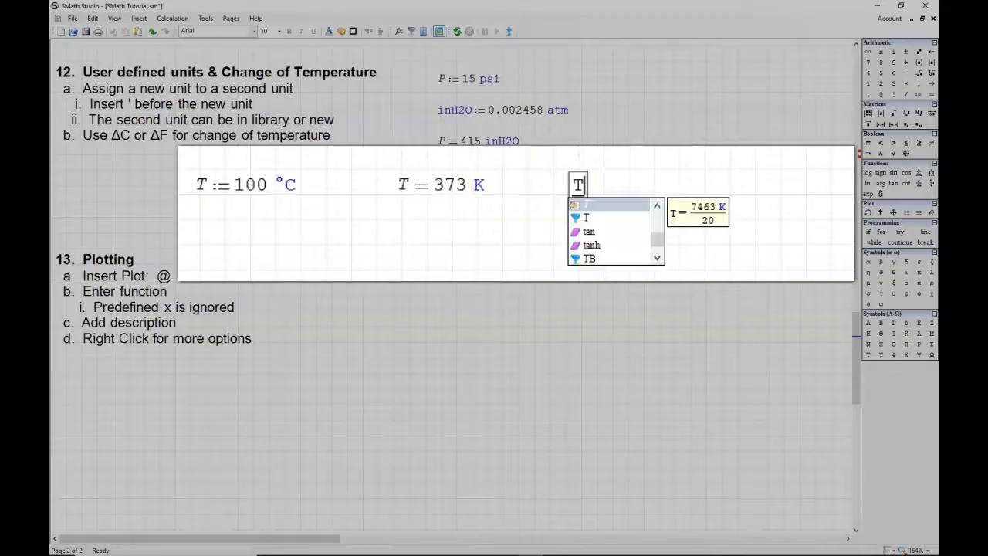
text(= 373 K)
click(669, 186)
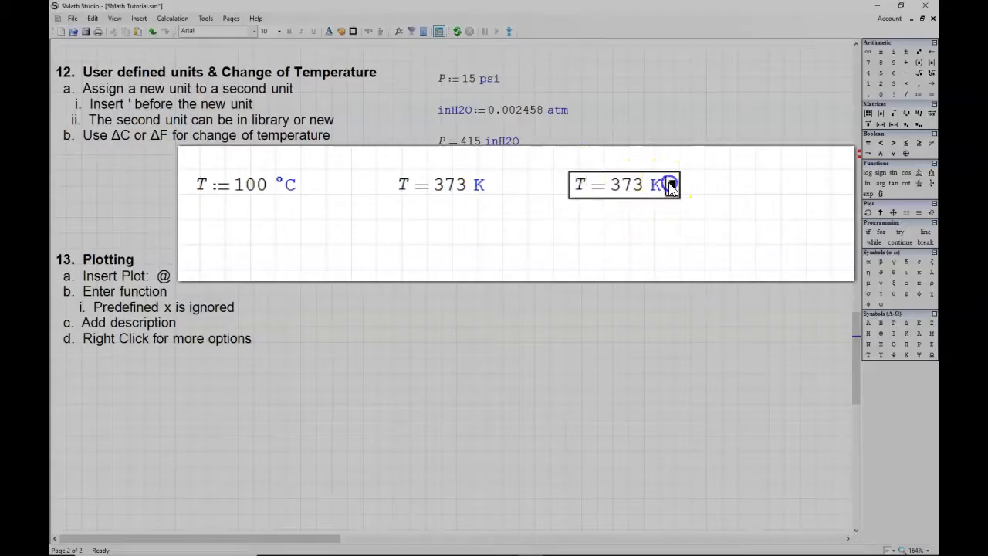
key(BackSpace)
click(710, 257)
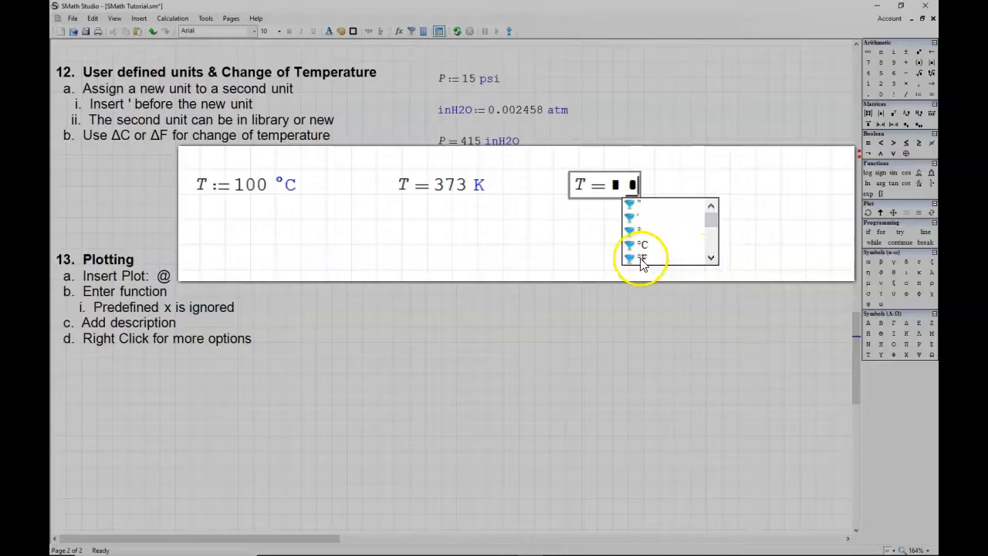
click(641, 260)
click(697, 238)
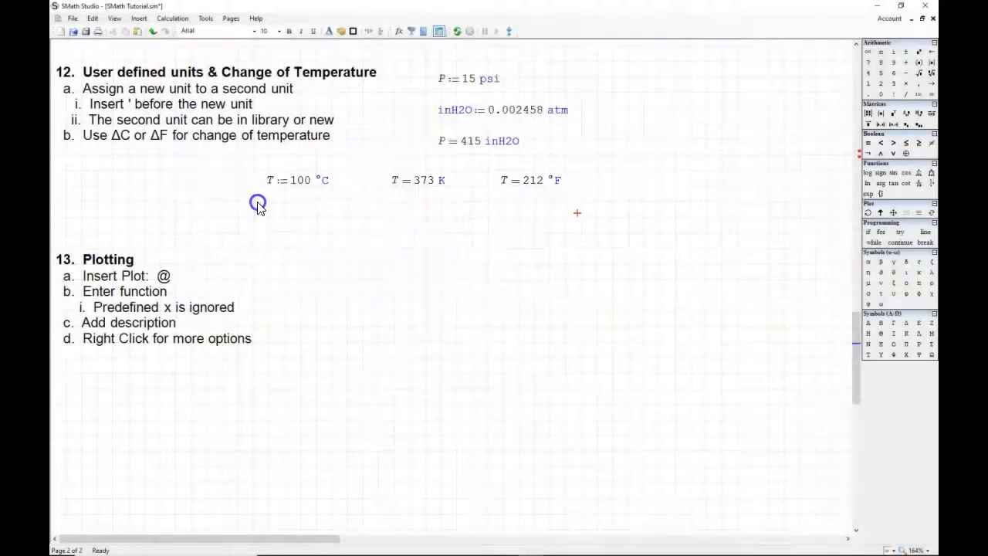
Step: Define T with subscript 1 as 100 °F in the empty area below the pressure example
click(257, 207)
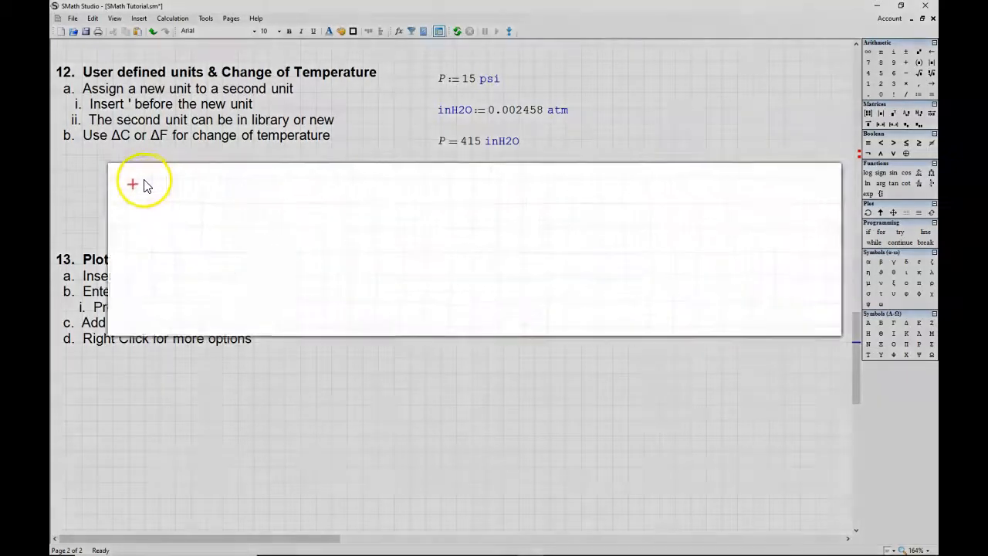
text(T.1)
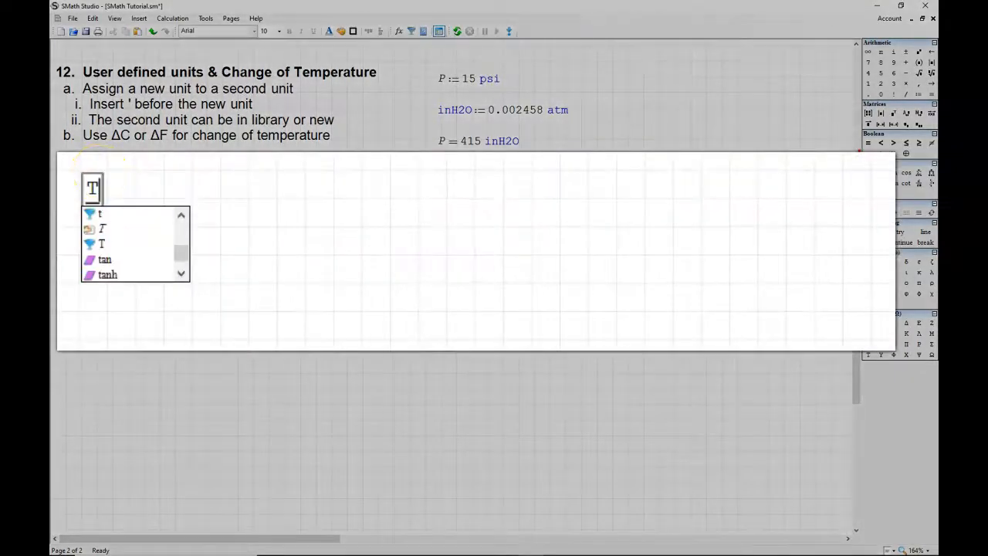
text(:=)
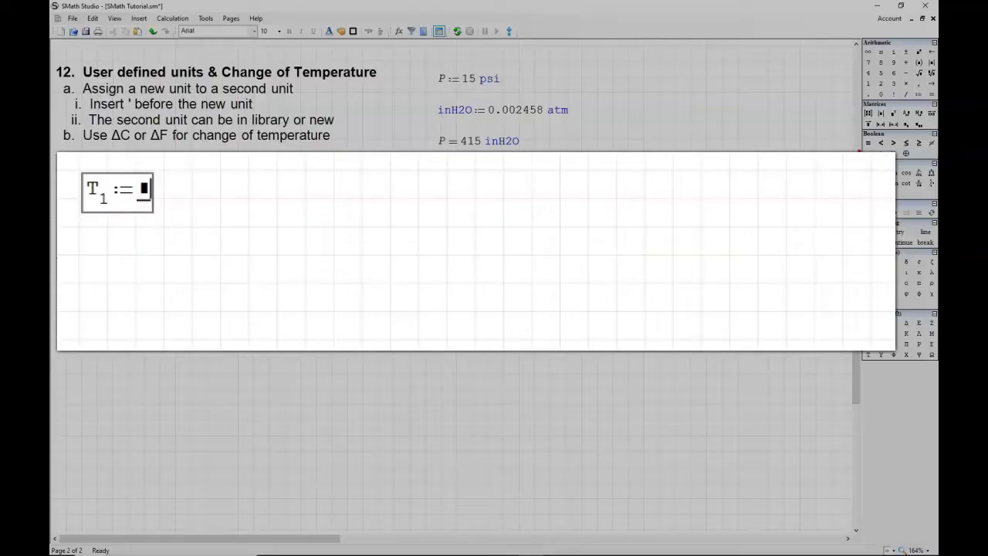
text(100)
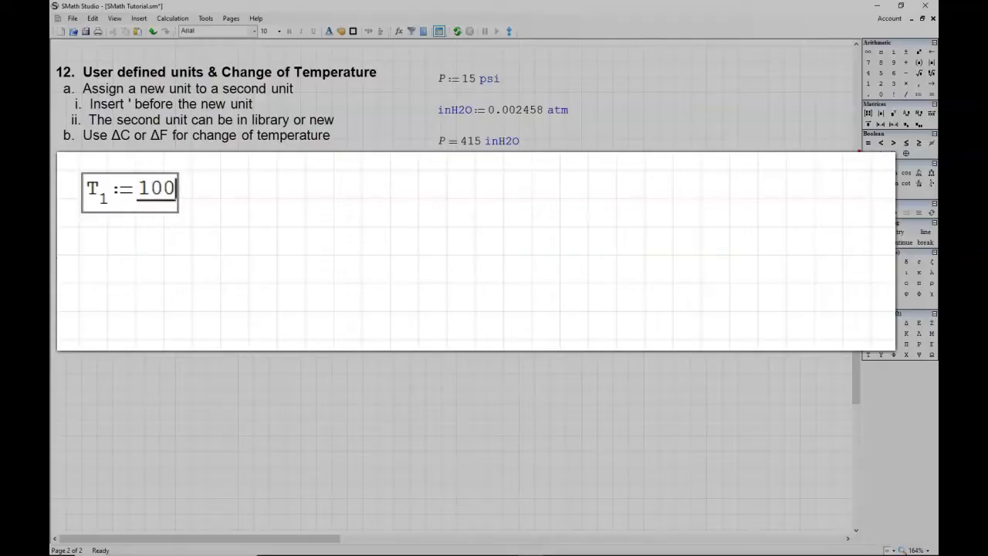
text(')
double_click(279, 269)
Step: Define T with subscript 2 as 0 °F beside the first temperature
click(333, 169)
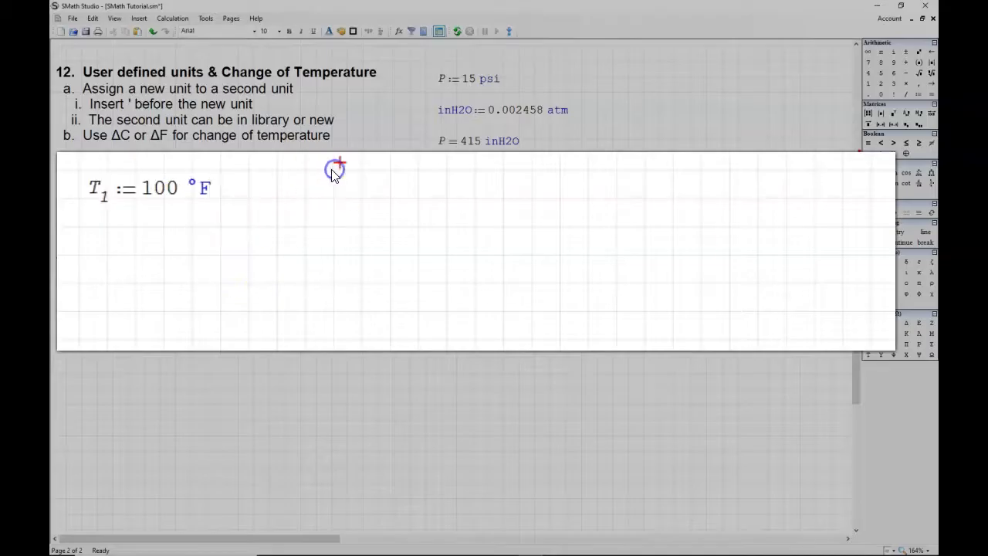
text(T.2:)
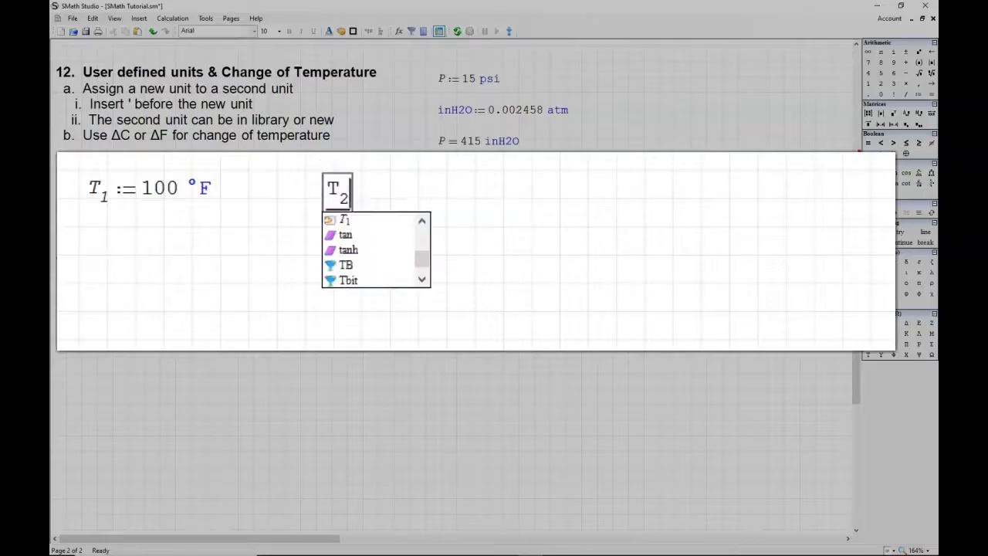
text(0')
Step: Evaluate the difference T1 − T2 beside the definitions and express the result in °F
click(527, 179)
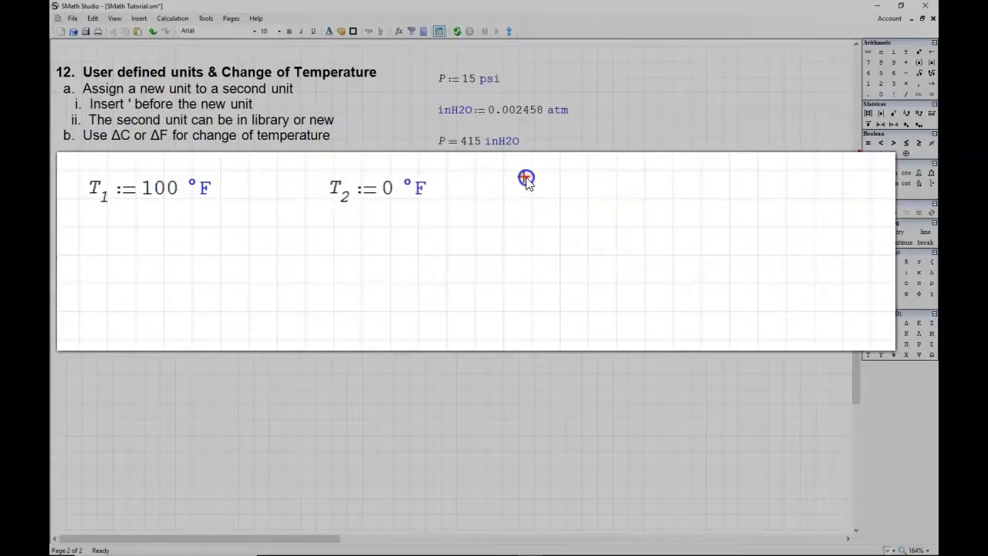
text(T)
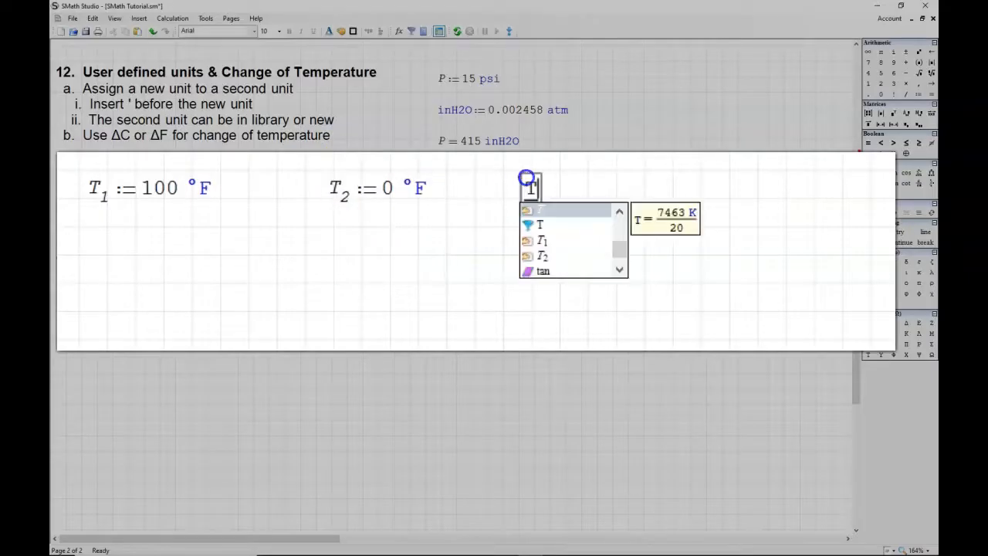
text(.1-T.2=)
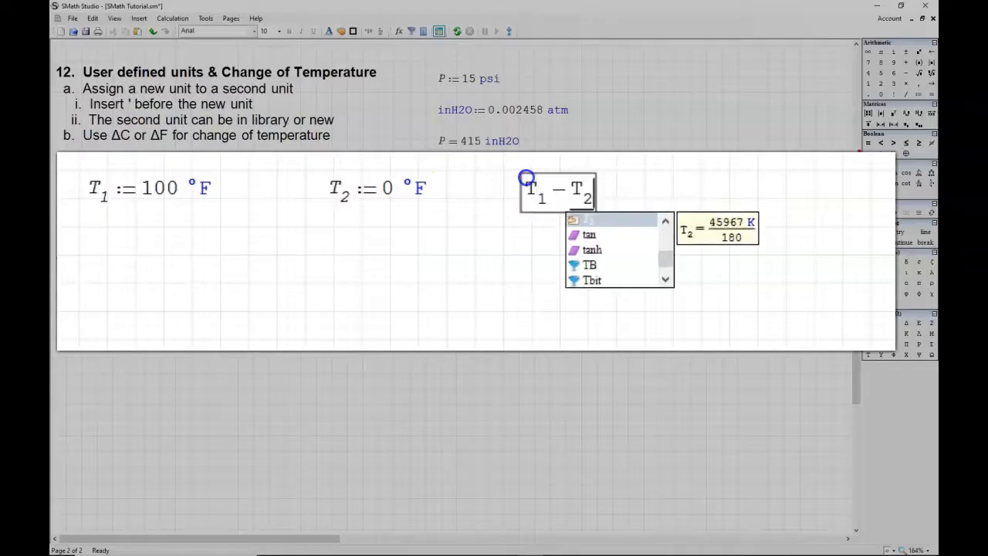
click(708, 189)
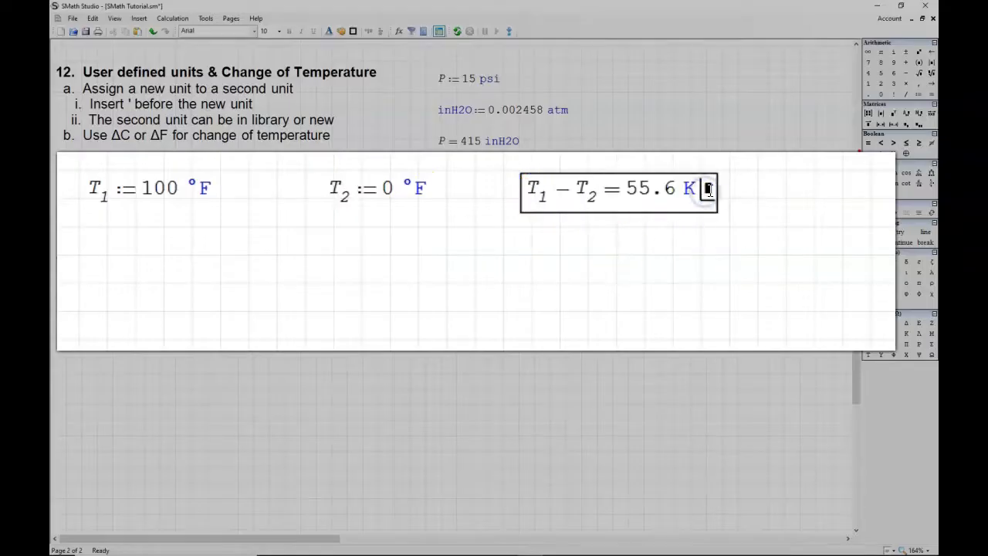
text(')
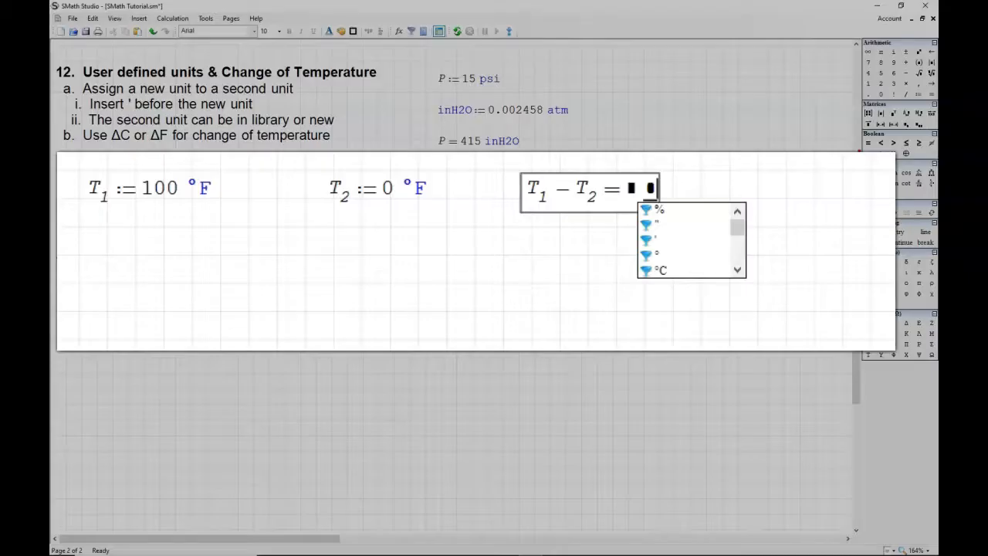
click(737, 269)
double_click(665, 272)
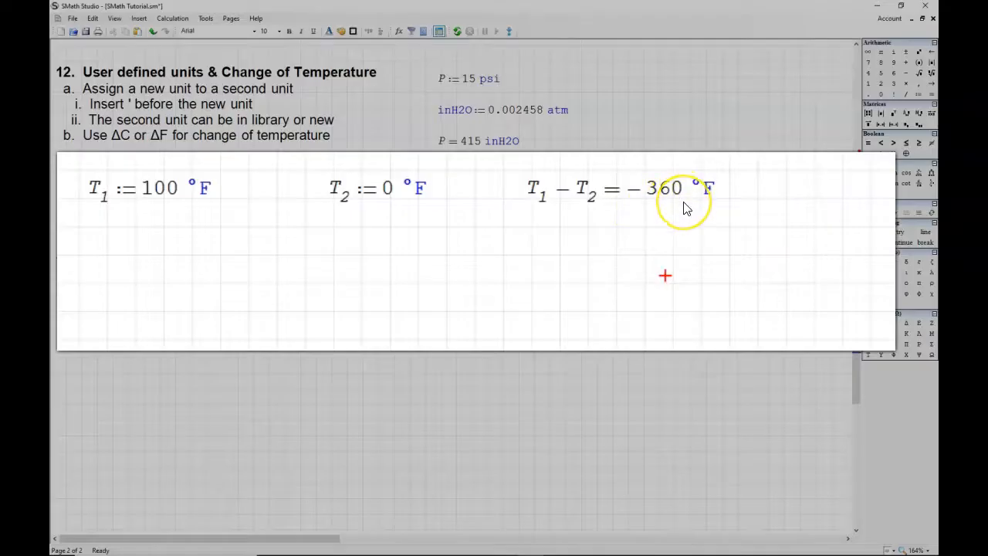
Step: Evaluate T1 beneath its definition in the default temperature unit
click(86, 230)
text(T)
key(Down)
key(Down)
key(Return)
text(= 311 K)
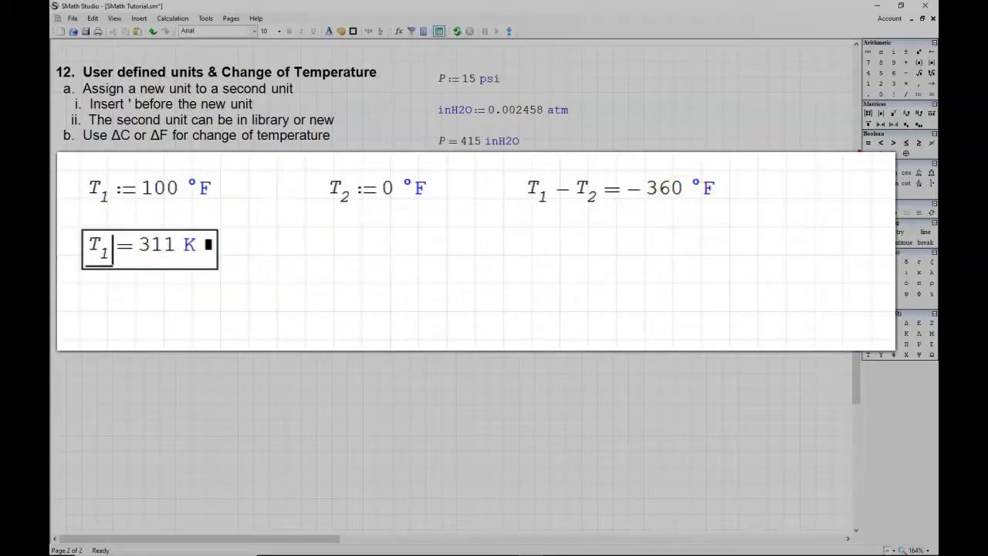
Step: Evaluate T2 beneath its definition in the default temperature unit
click(332, 230)
text(T)
text(.2)
click(588, 234)
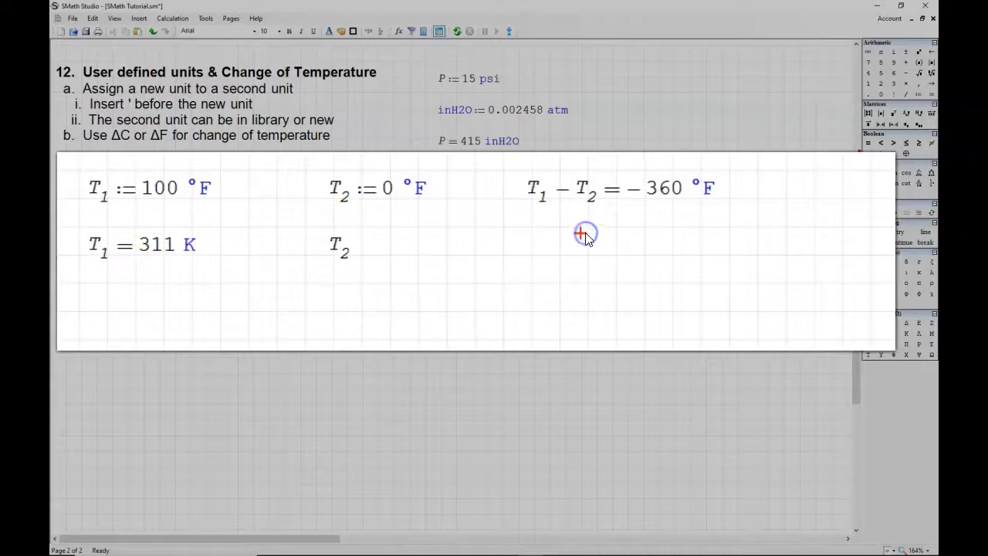
click(348, 249)
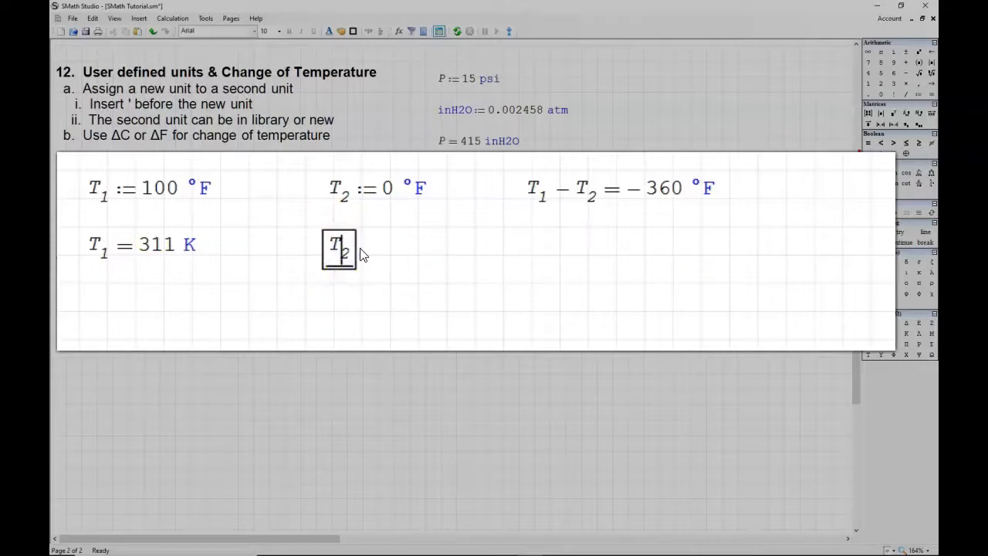
text(= 255 K)
key(Return)
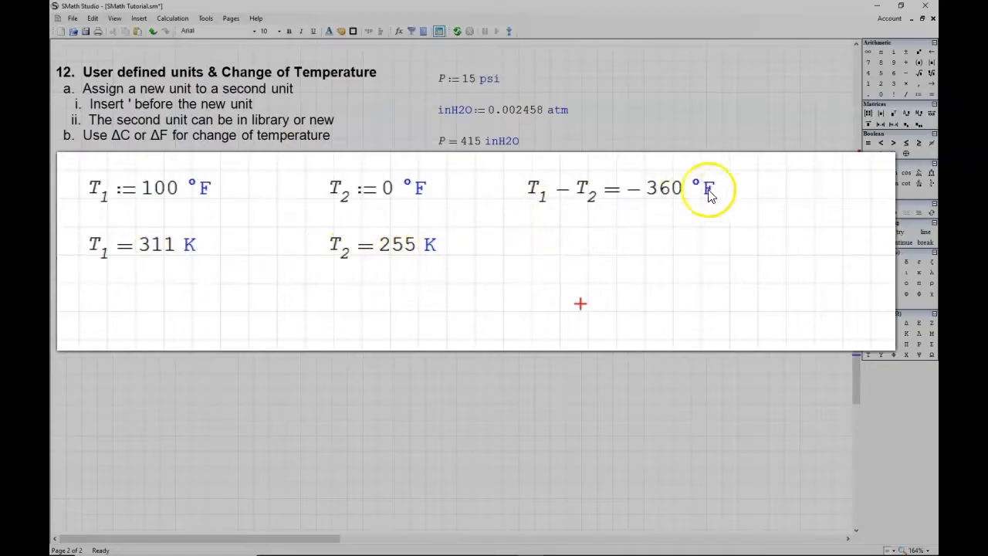
Step: Remove the °F unit from the T1 − T2 result so the difference uses the default unit
click(711, 189)
key(BackSpace)
click(539, 308)
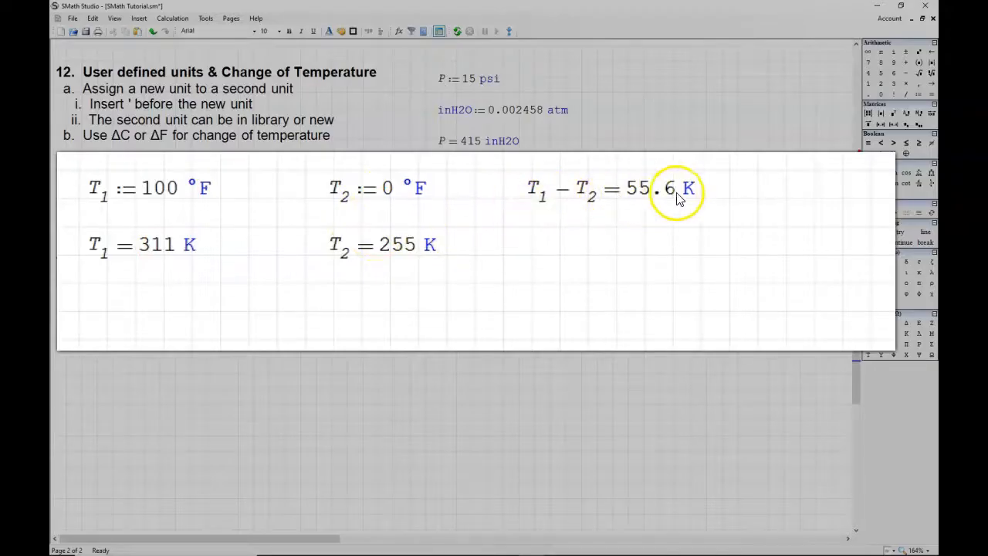
Step: Define dT as 55.6 K below the temperature difference
click(592, 242)
text(d)
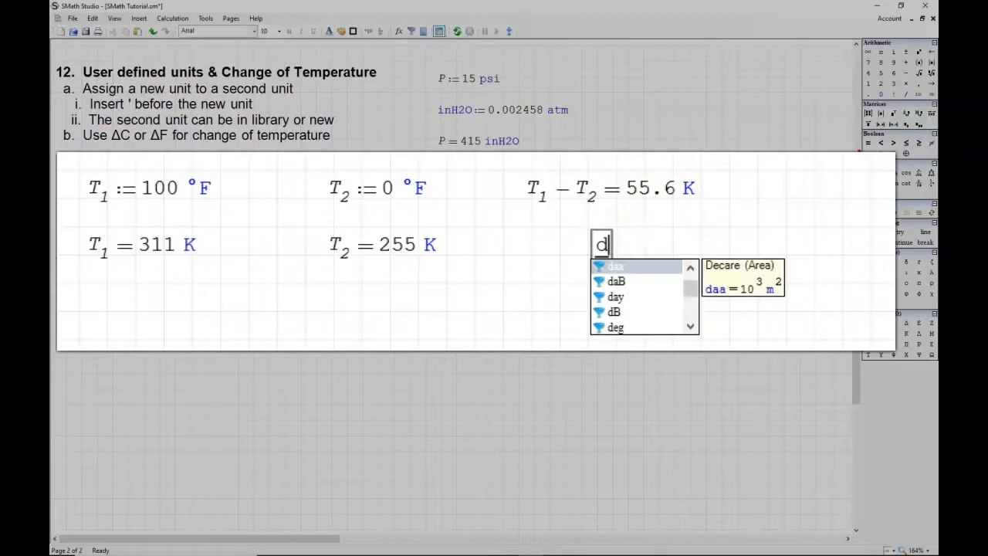
text(T:=)
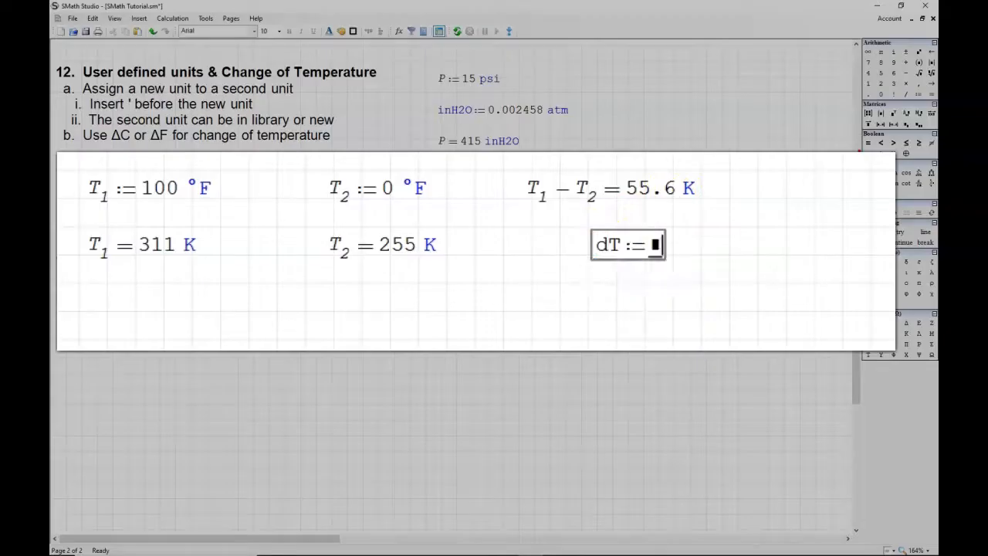
text(56)
key(BackSpace)
text(5.6K)
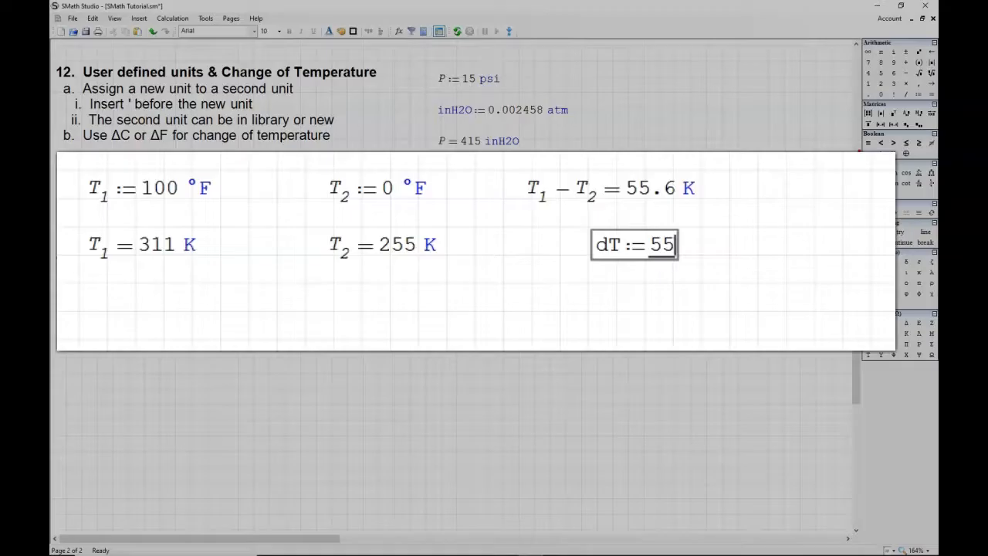
Step: Evaluate the dT definition inline and express its result in °F
click(716, 241)
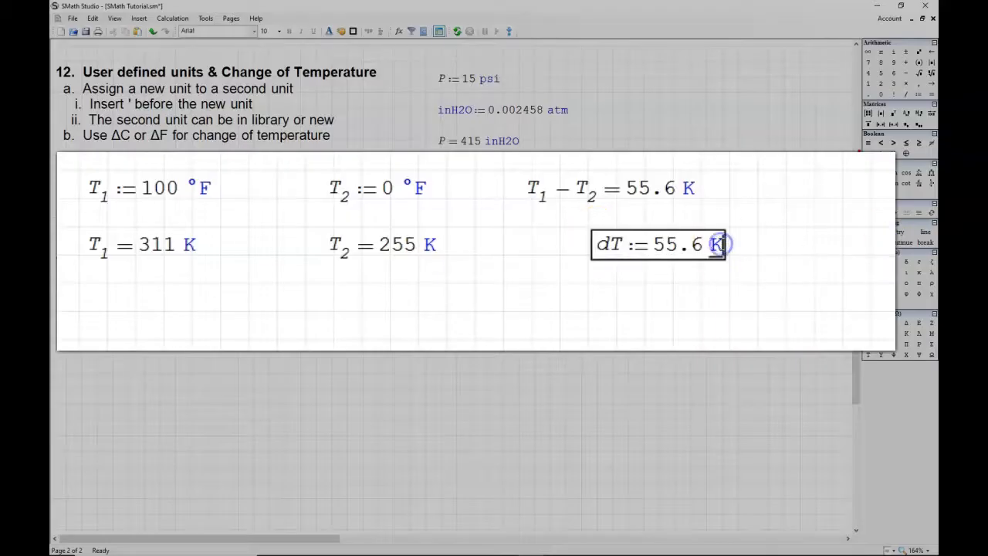
text(=55.6 K)
click(829, 244)
key(BackSpace)
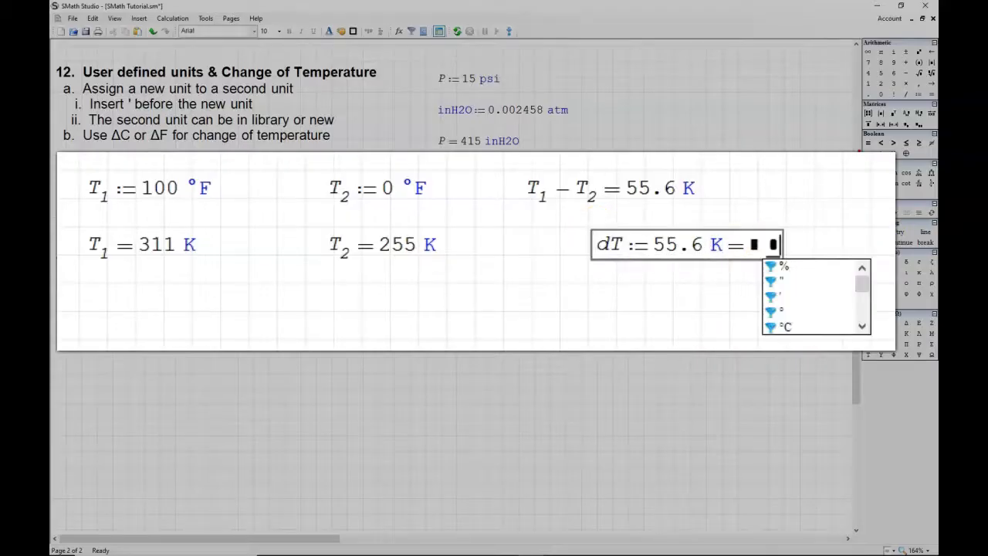
click(862, 326)
click(784, 298)
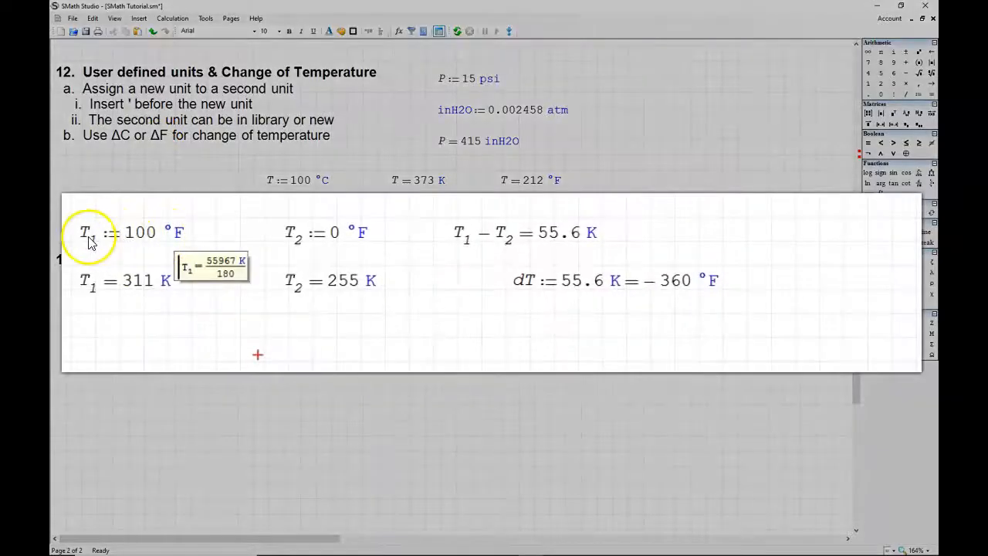
Step: Change the unit in the T1 definition to the temperature-change unit Δ°F
click(139, 237)
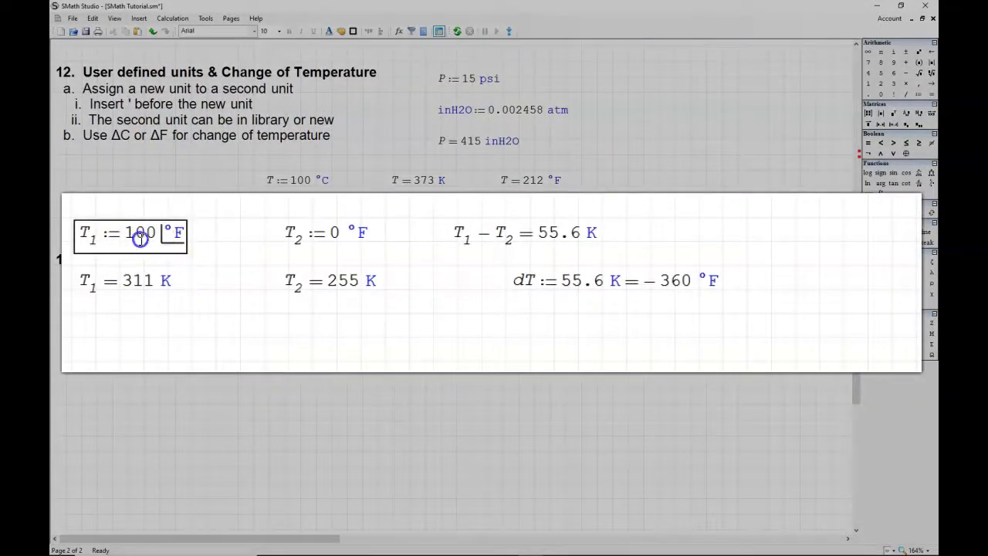
text(D)
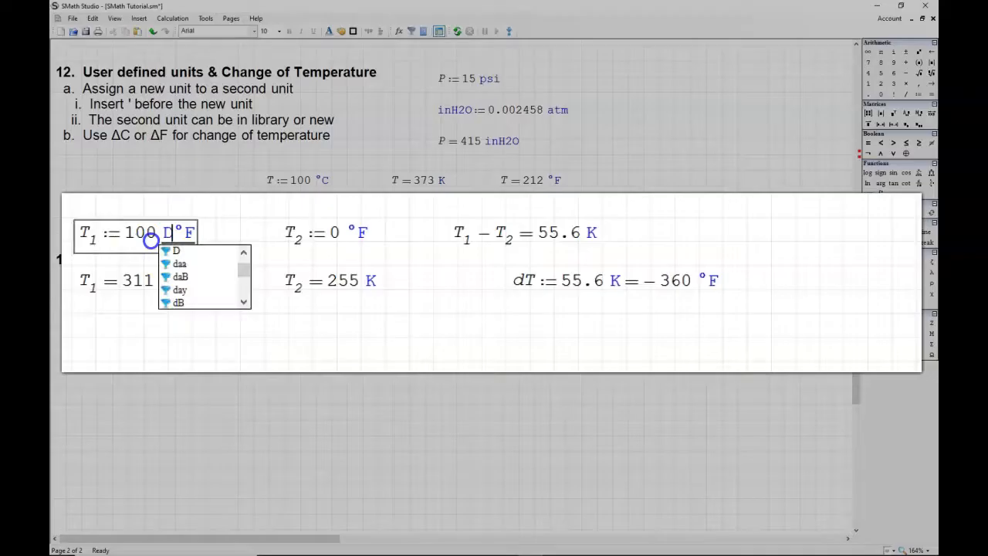
key(ctrl+g)
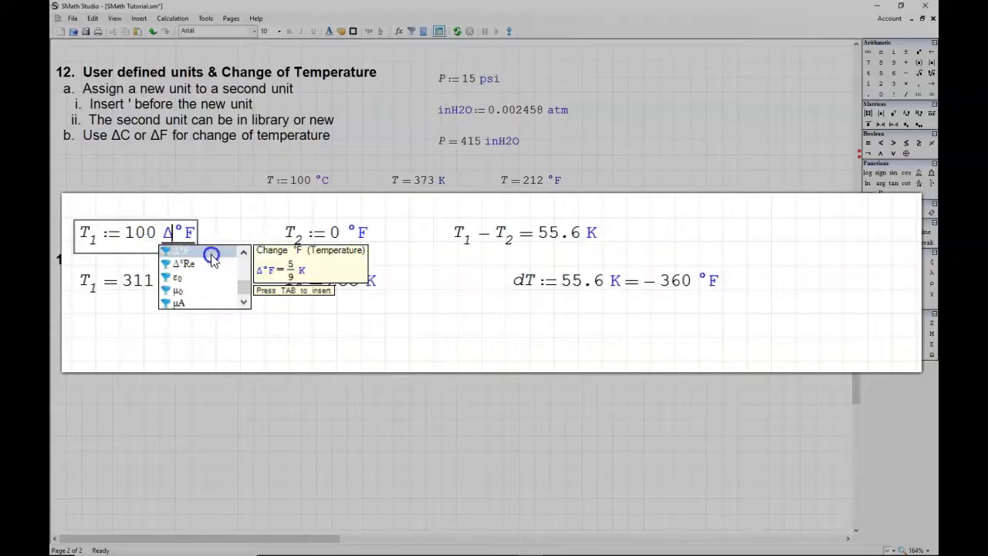
click(244, 252)
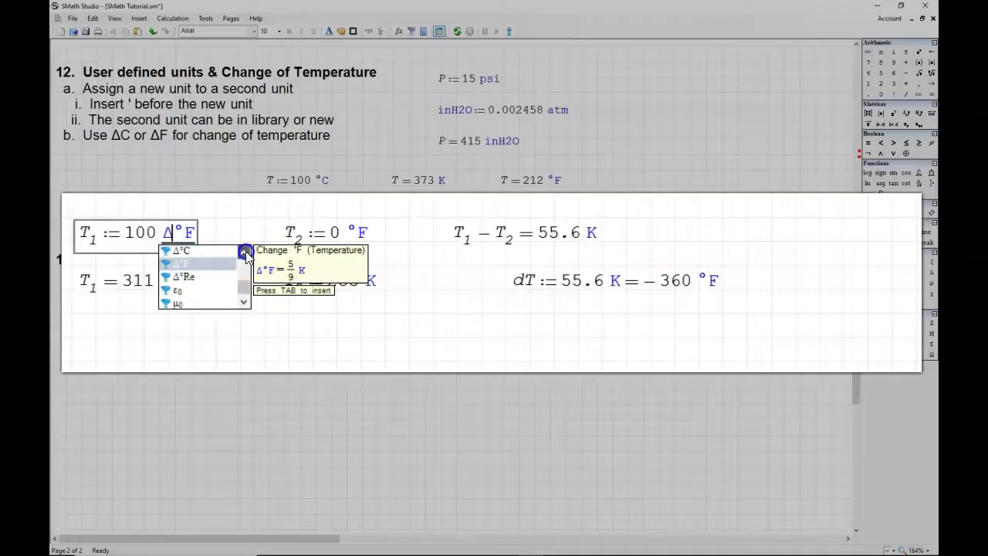
click(204, 278)
click(257, 367)
Step: Change the unit in the T2 definition to Δ°F
click(347, 234)
text(D)
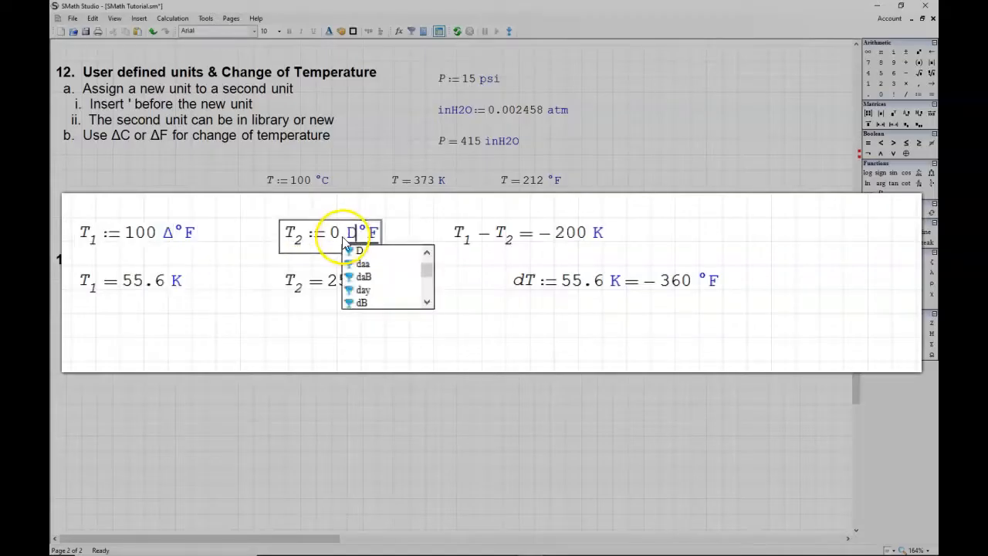
key(ctrl+g)
click(317, 356)
Step: Express the result of T1 − T2 in Δ°F
click(565, 243)
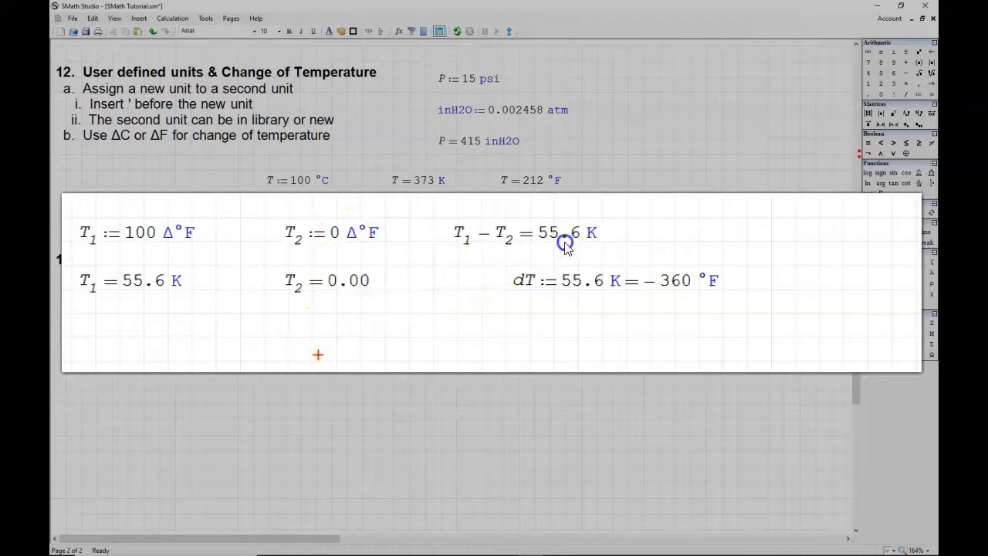
click(461, 246)
click(342, 256)
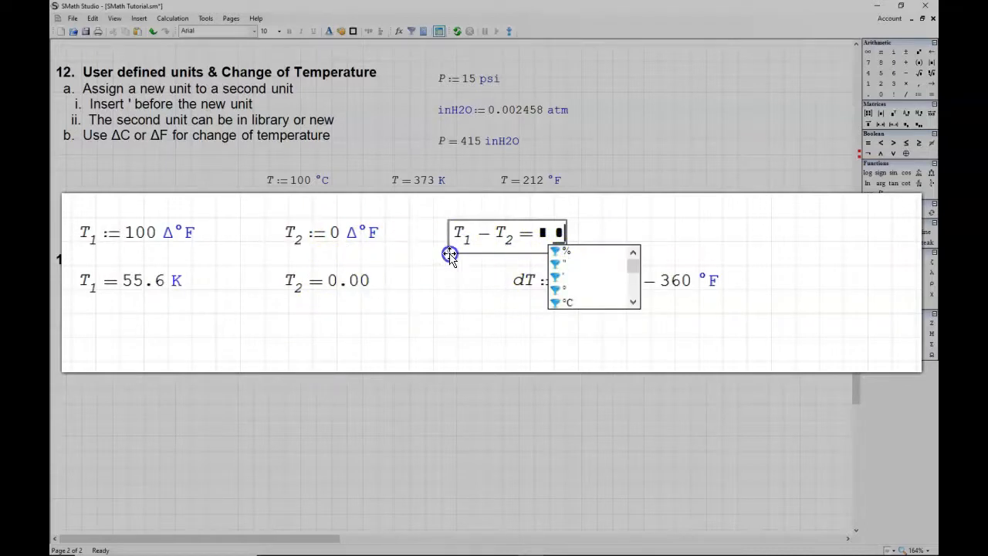
text(D)
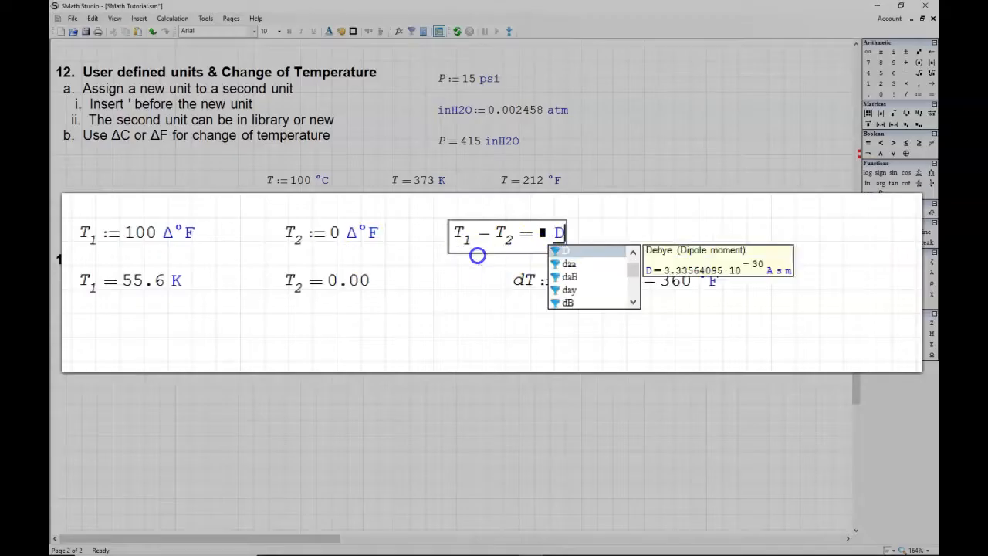
key(ctrl+g)
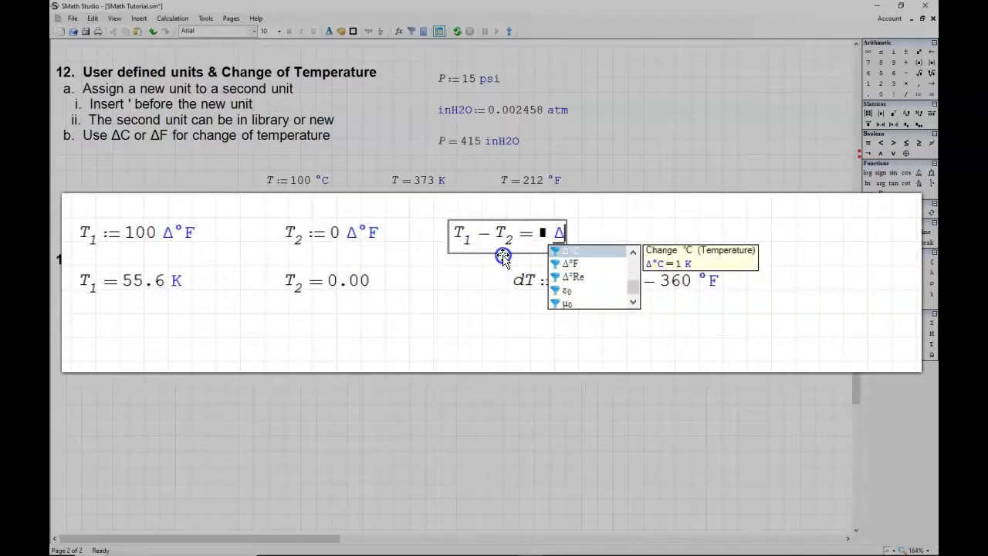
click(568, 268)
click(566, 320)
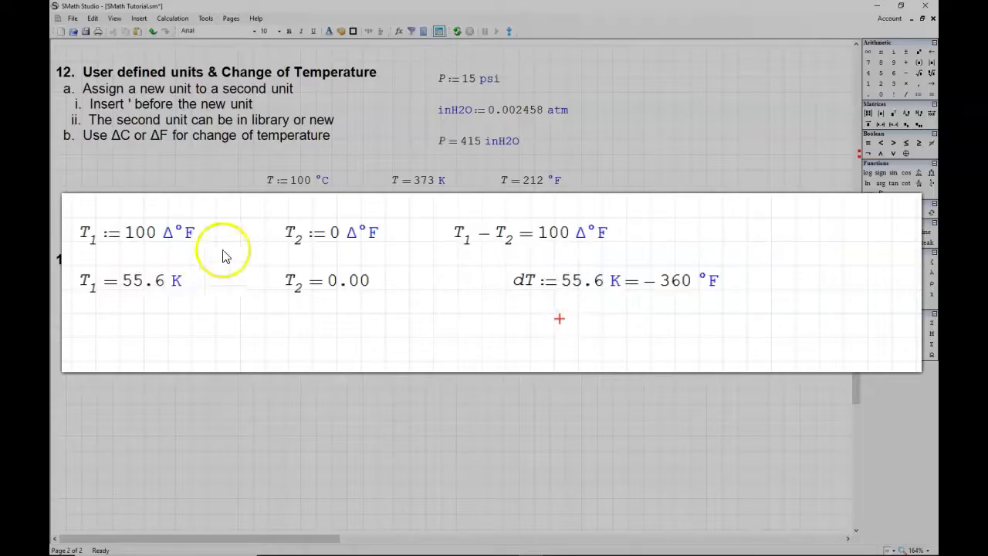
Step: Delete the row of T1, T2 and dT evaluations below the temperature definitions
mouse_move(328, 248)
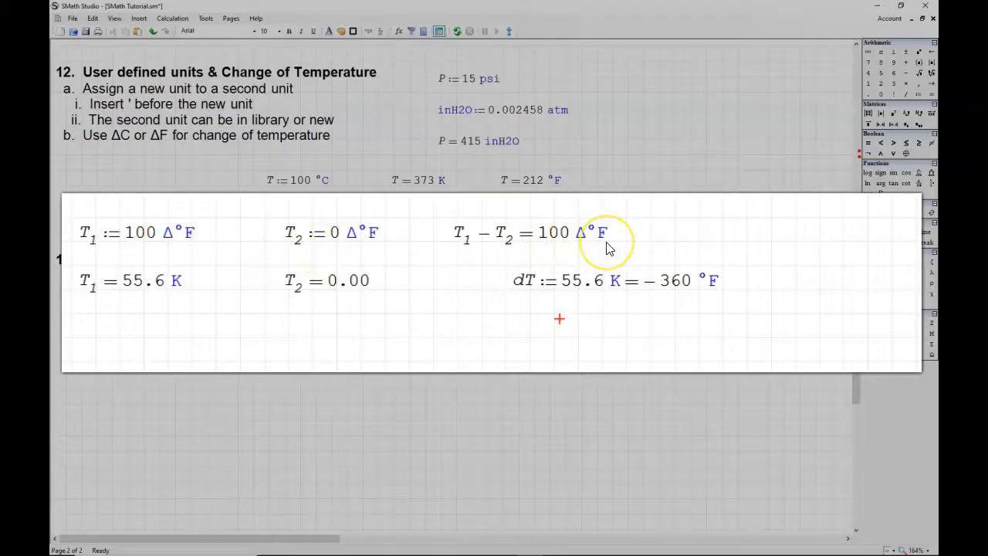
click(101, 259)
click(243, 233)
drag(58, 259, 626, 286)
key(Delete)
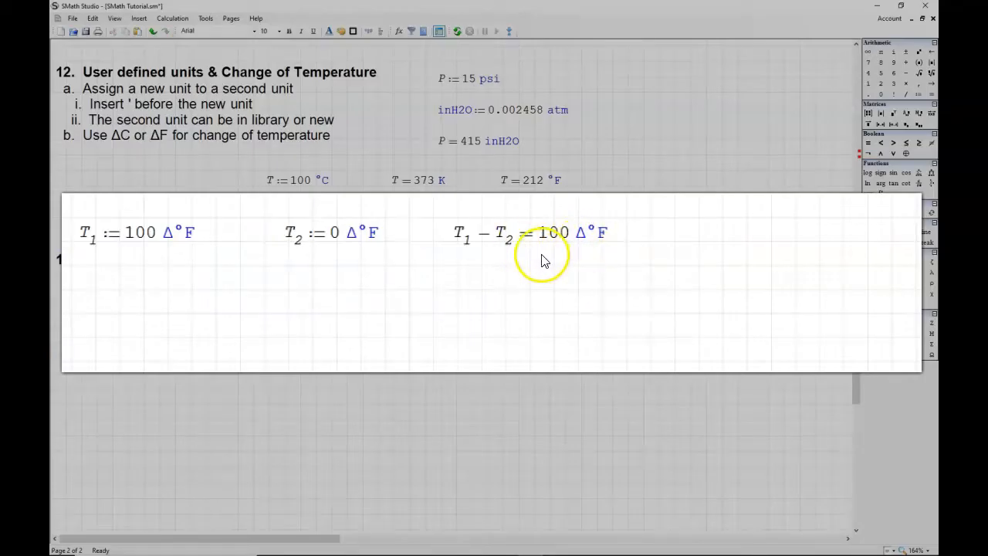
Step: Define ε as α·(T2 − T1) below the temperature definitions, using Greek letters for epsilon and alpha
click(105, 270)
text(e)
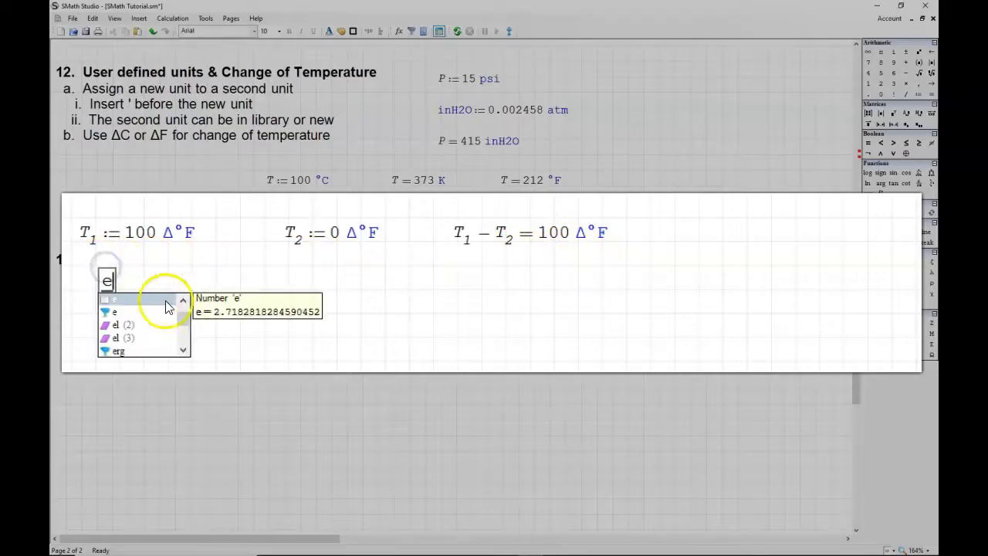
key(ctrl+g)
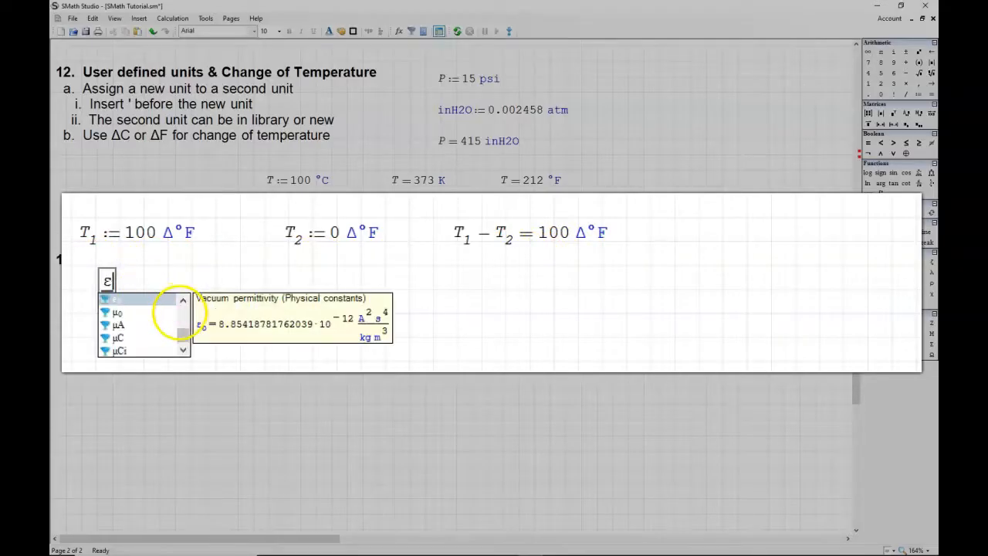
text(:)
text(a)
key(ctrl+g)
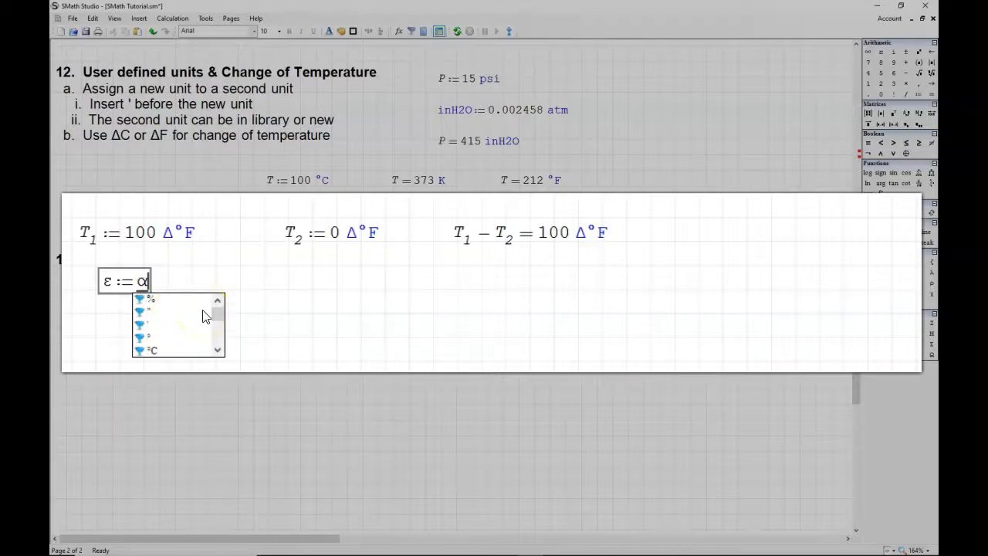
text(*)
text((T)
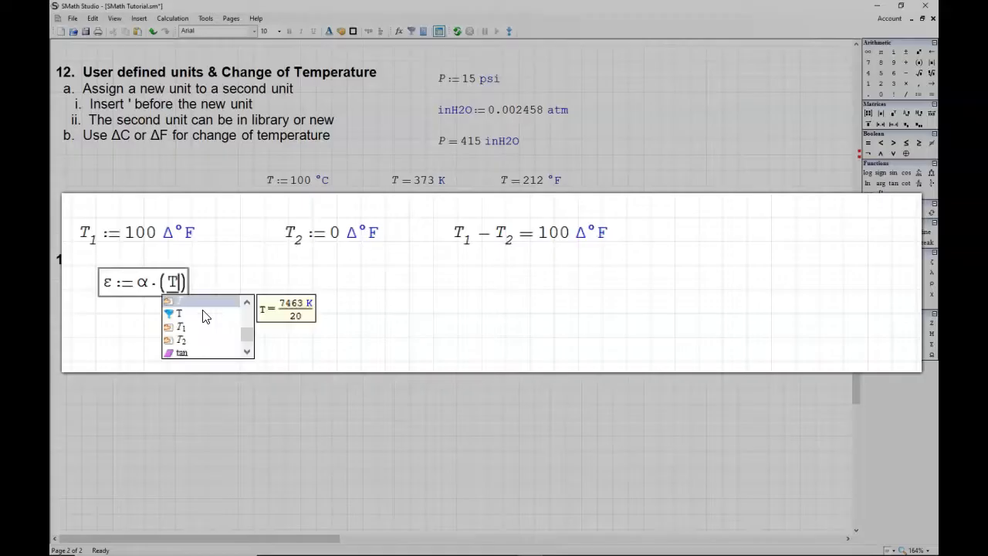
text(.2-T)
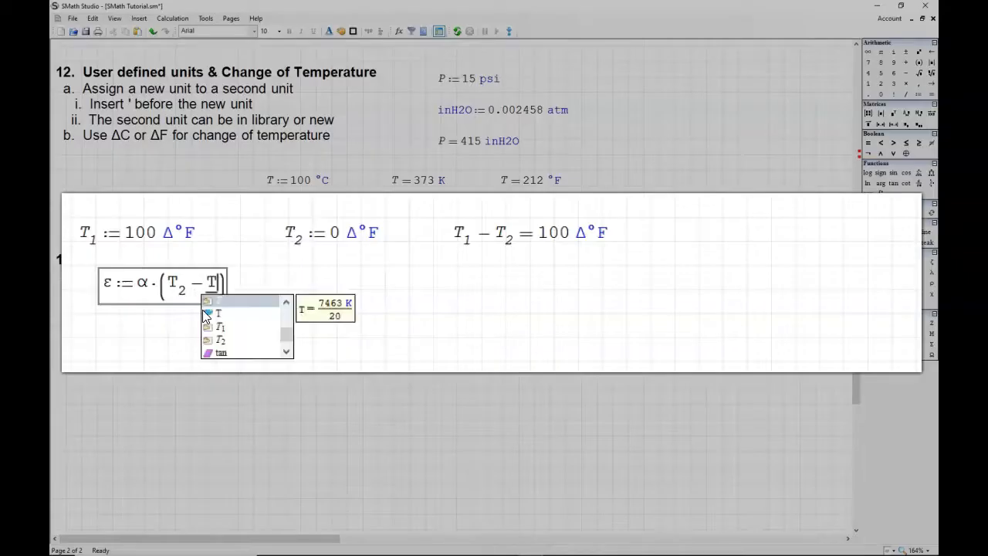
text(.1)
click(536, 318)
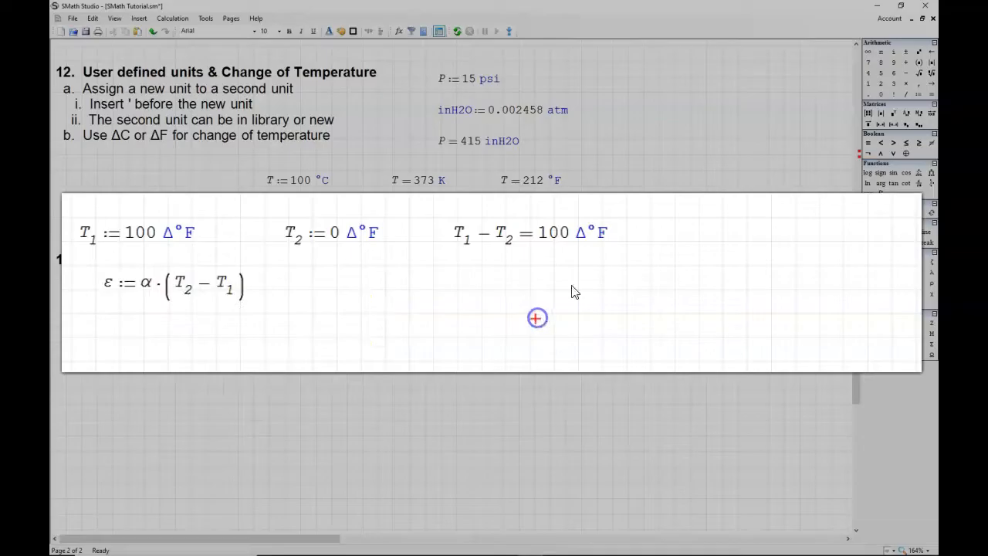
Step: Define α as 12.8·10^-6 above and beside the T1 − T2 result, using the Greek letter alpha
text(a)
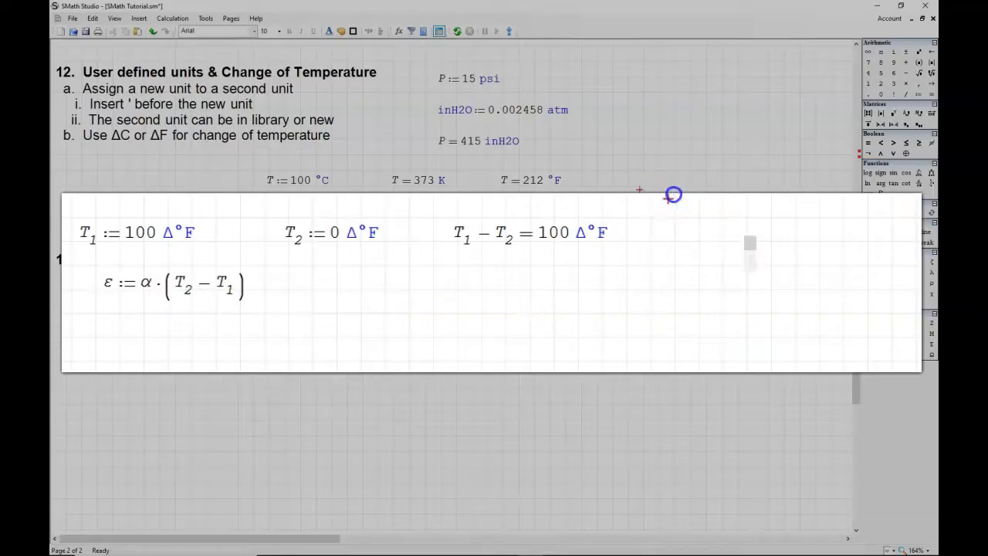
key(ctrl+g)
text(:=12.8)
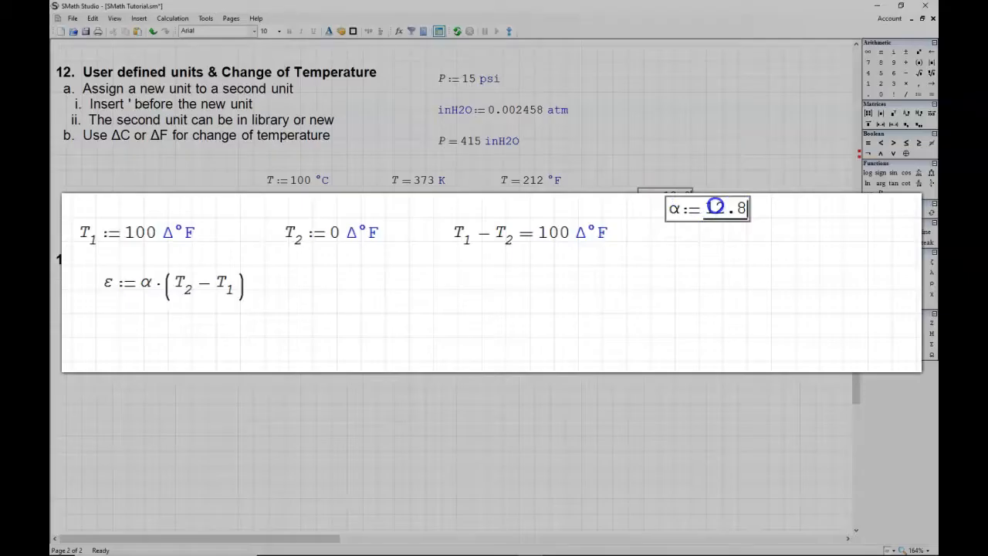
text(*)
text(10^-6)
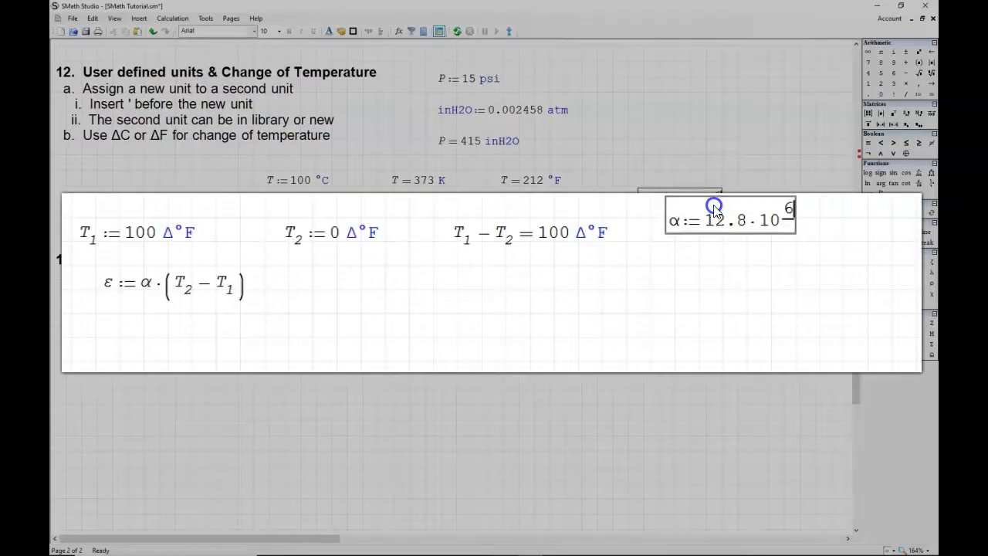
text(-)
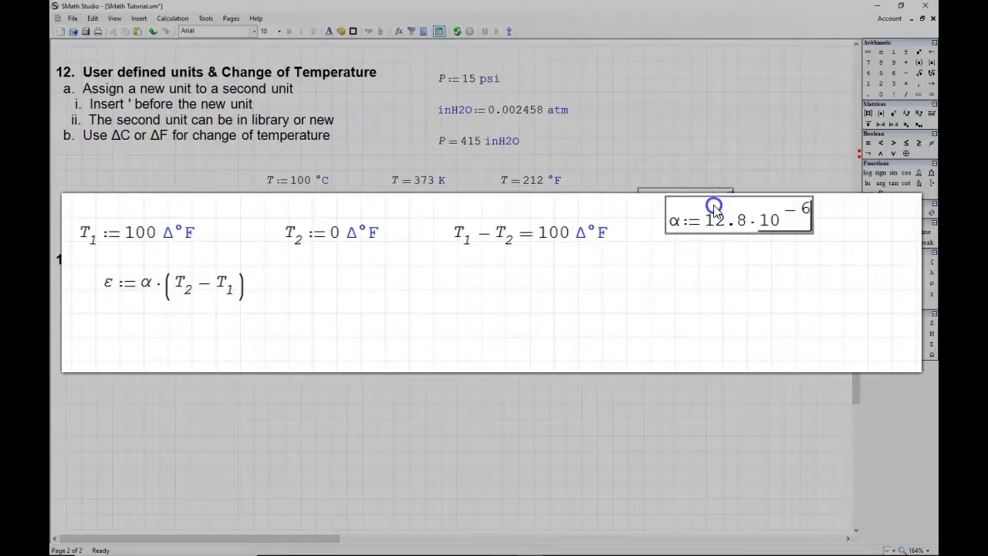
key(Right)
Step: Multiply the α definition by 1 over the unit °F
text(*)
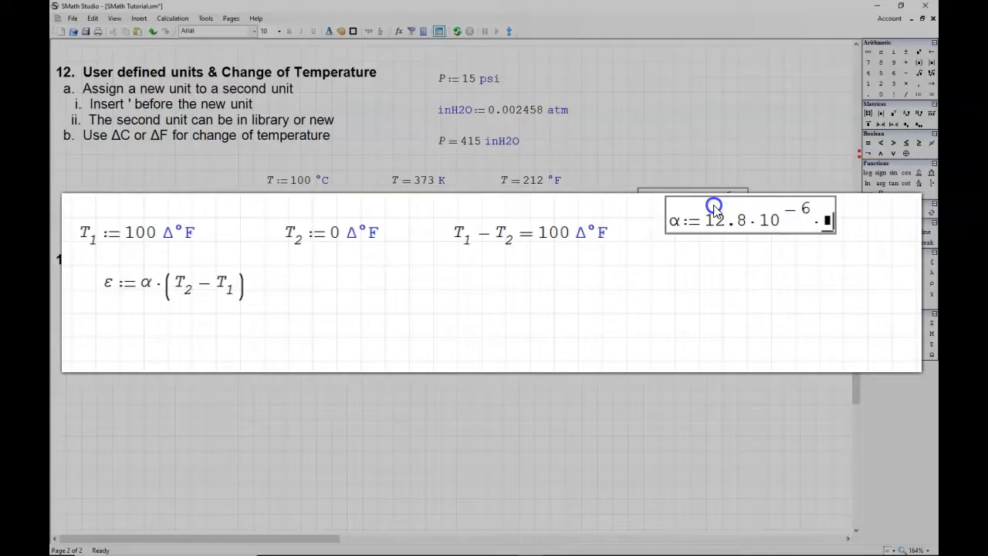
text(1/)
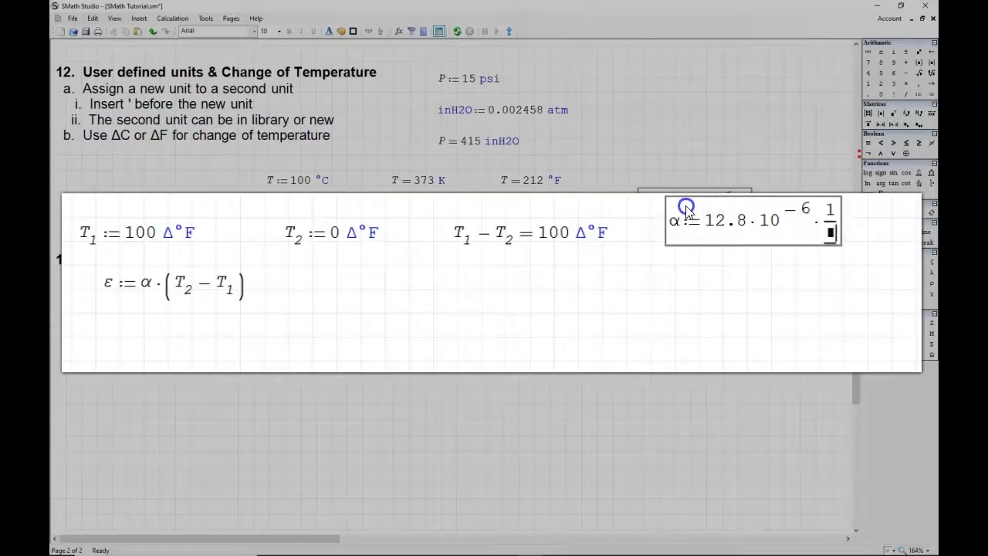
text(')
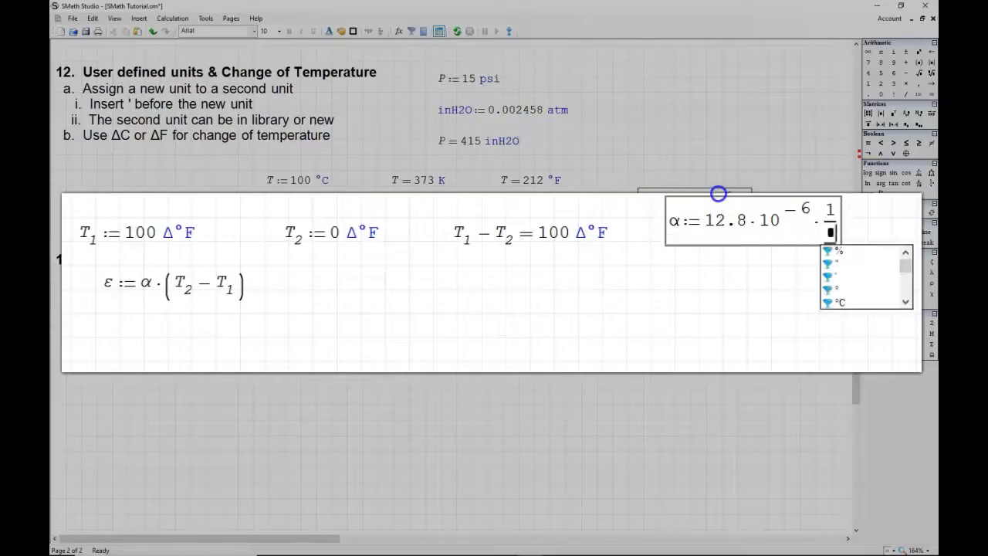
click(905, 302)
click(860, 304)
double_click(859, 304)
Step: Evaluate the ε expression numerically and change the unit in the α definition's denominator to Δ°F
click(235, 284)
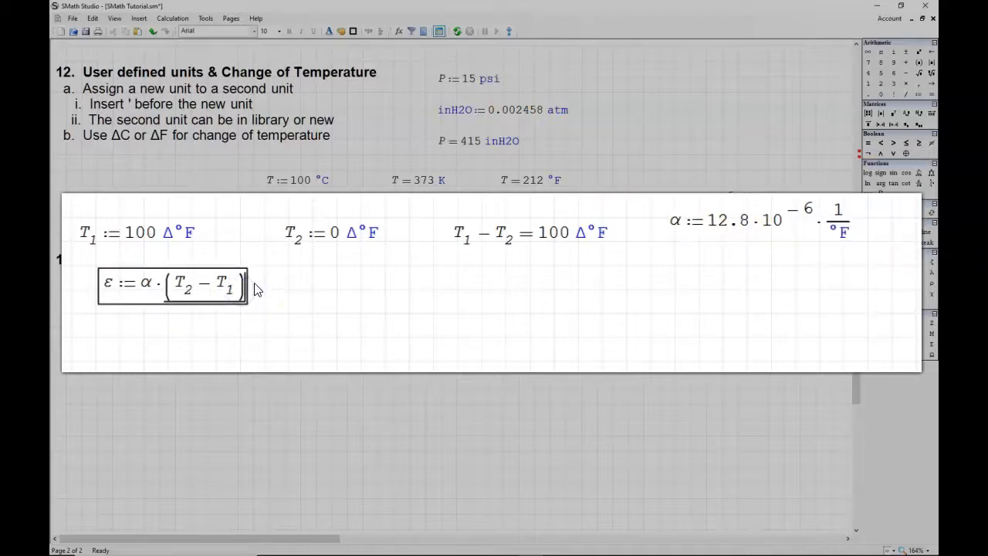
text(=)
click(830, 233)
text(D)
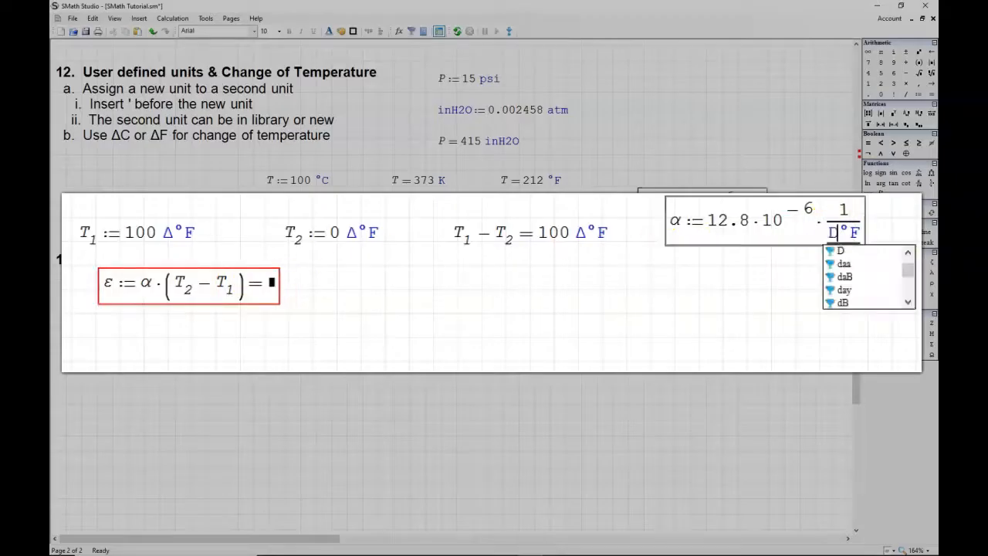
key(ctrl+g)
click(727, 342)
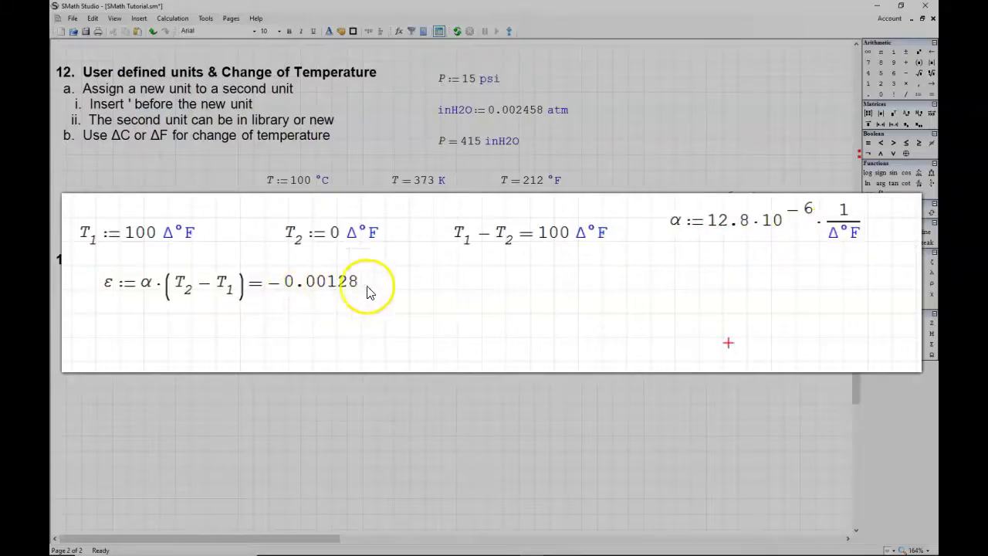
mouse_move(145, 245)
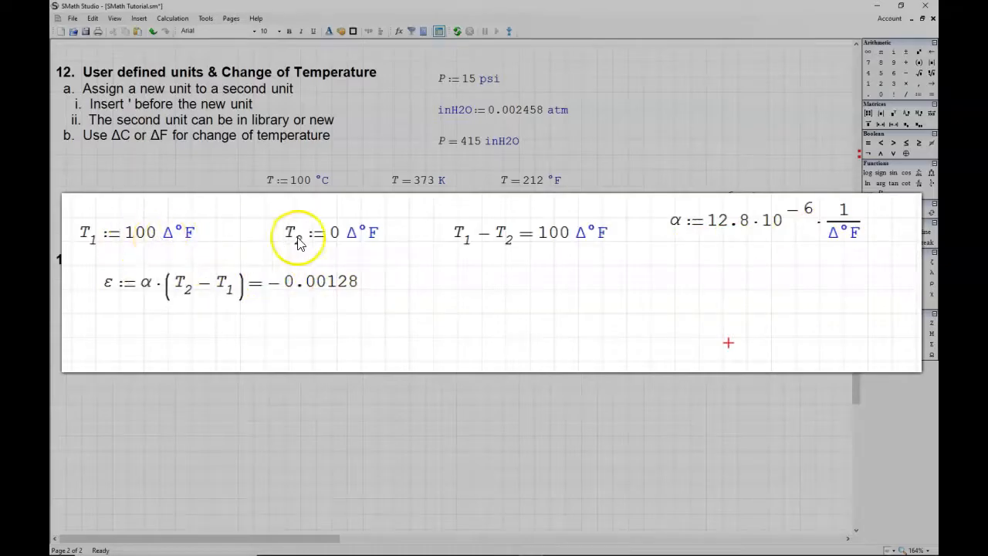
mouse_move(330, 244)
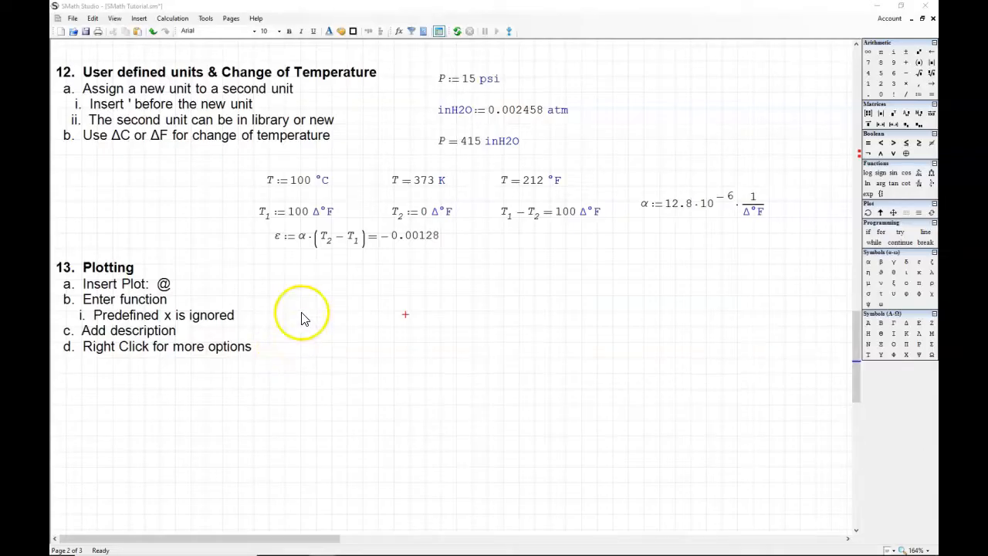
click(142, 21)
mouse_move(208, 130)
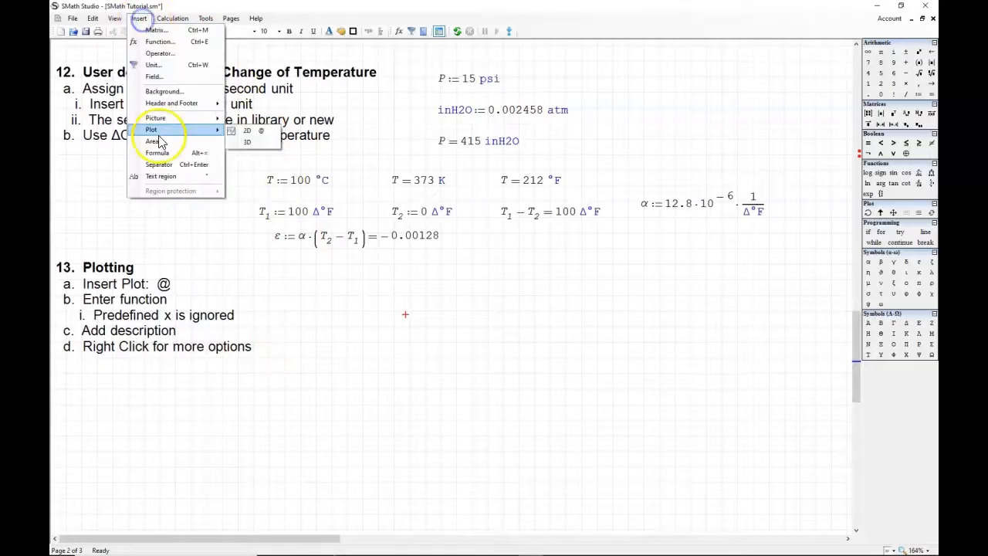
click(261, 136)
drag(702, 424, 567, 394)
key(Delete)
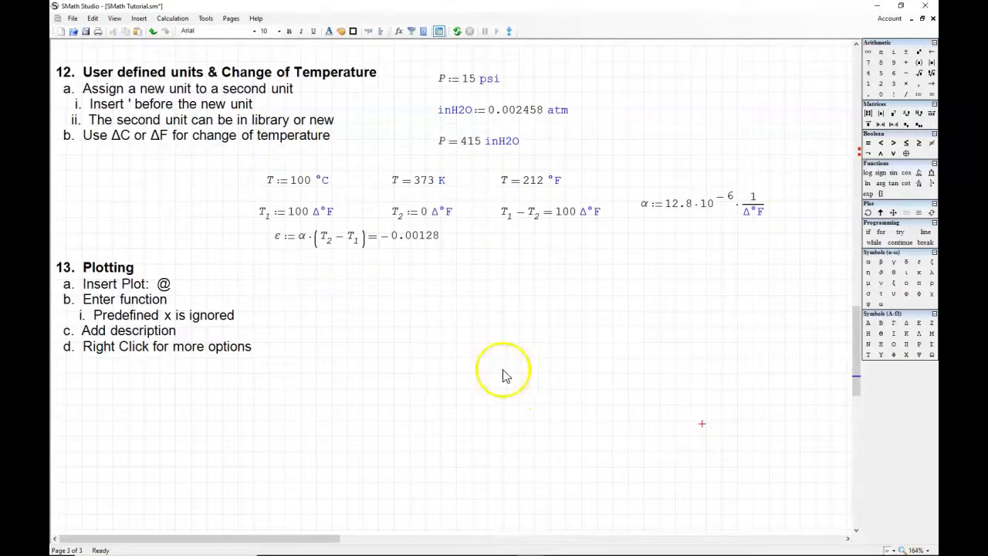
Step: Insert a 2D plot beside the Plotting notes and plot sin(x) in it
click(403, 299)
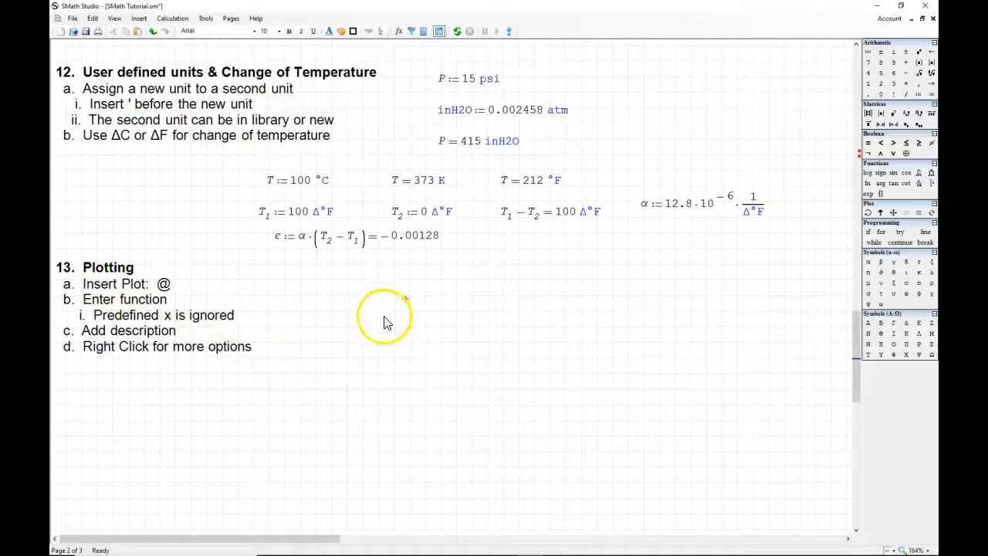
key(shift+2)
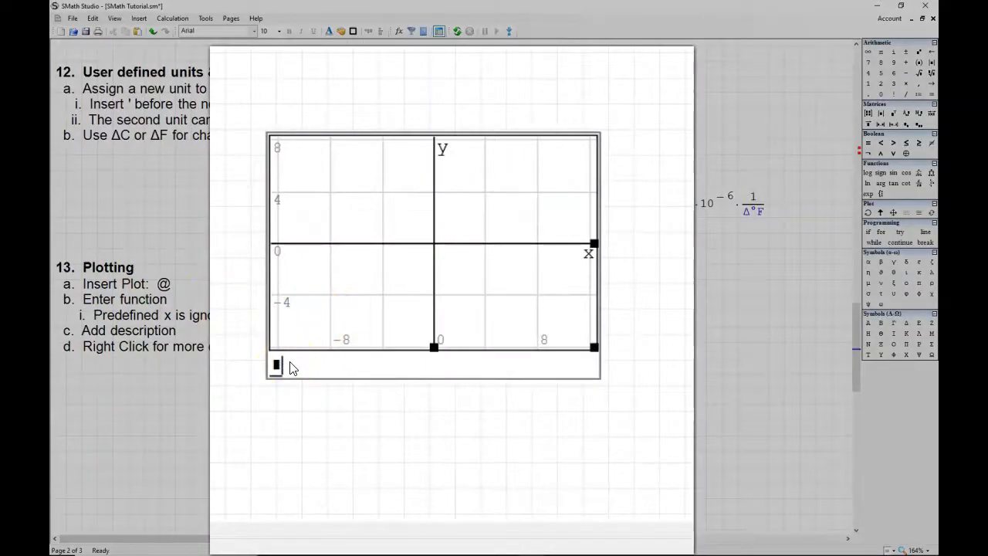
text(sin()
text(x)
click(668, 339)
Step: Replace the plotted function with x
drag(308, 368, 364, 425)
text(x)
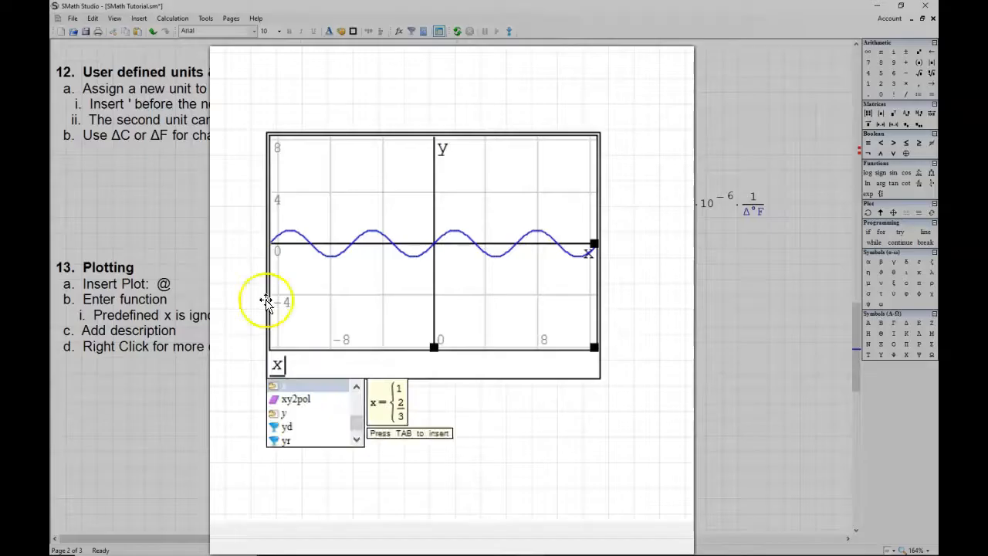
click(337, 385)
click(345, 87)
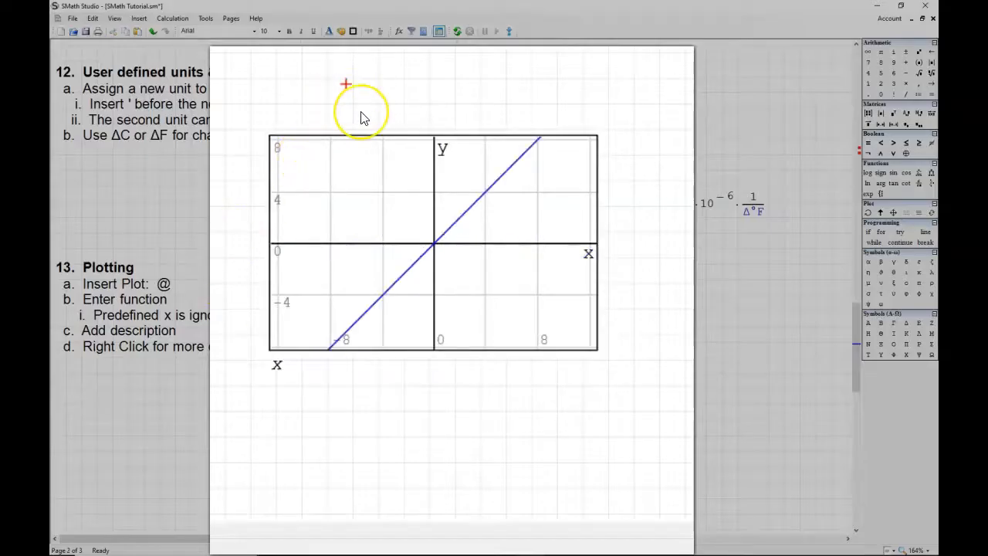
Step: Evaluate x above the plot and move the expression up clear of the plot
text(x= 1.00 0.667)
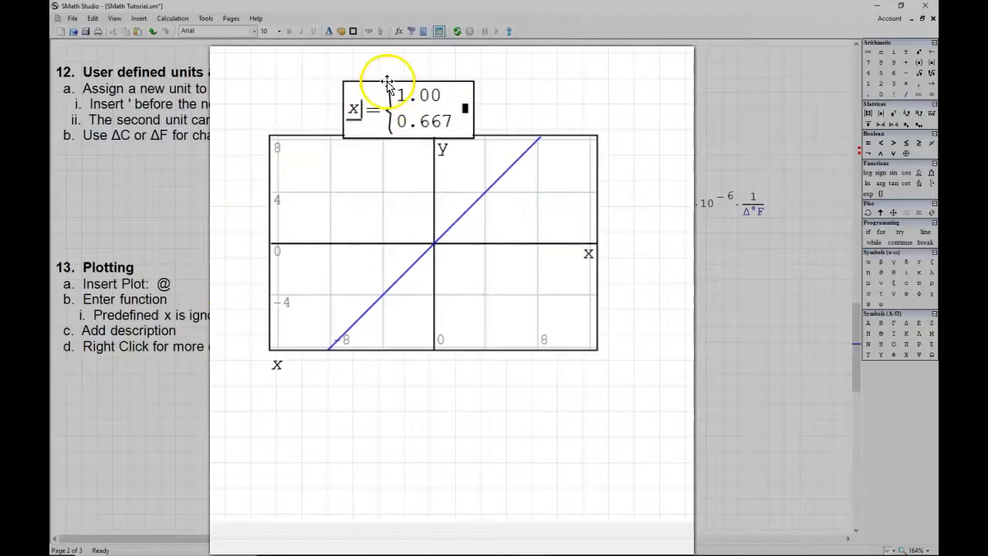
drag(392, 64, 392, 39)
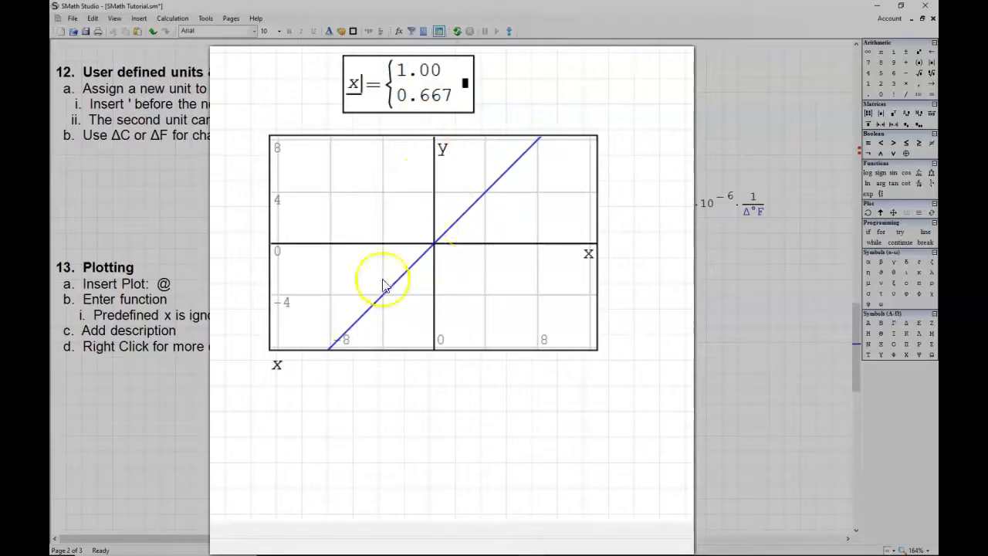
click(281, 366)
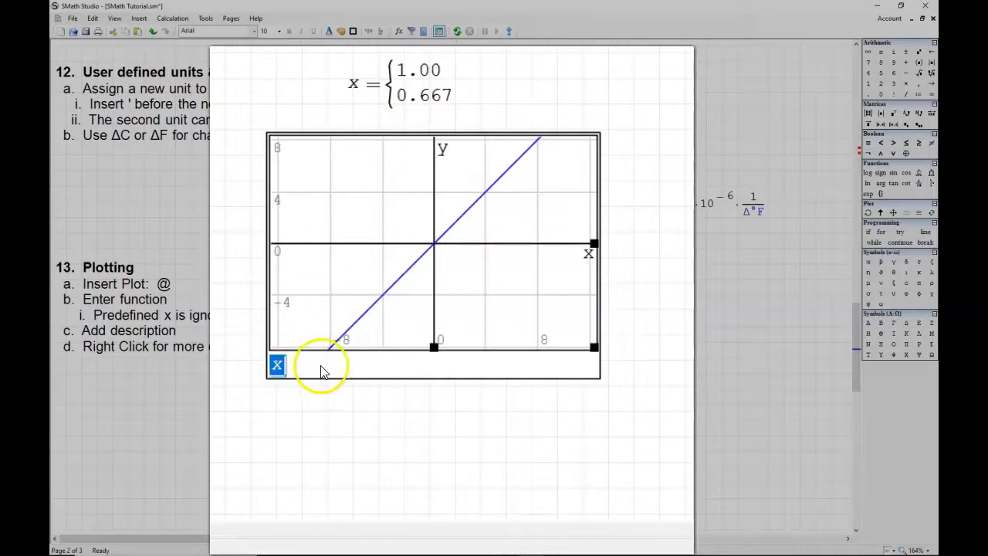
click(576, 85)
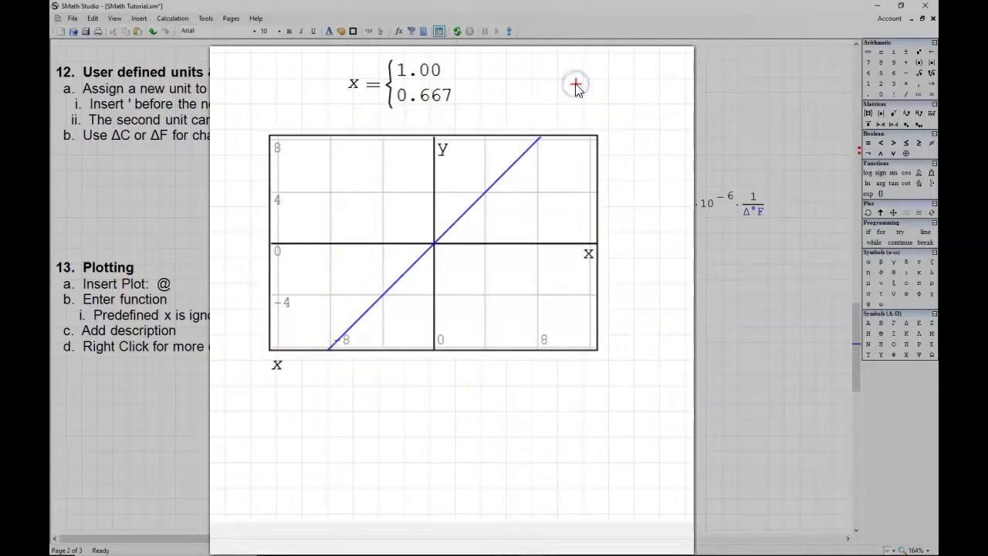
Step: Define y as 2 above the plot and replace the plotted function with y
text(y:=2)
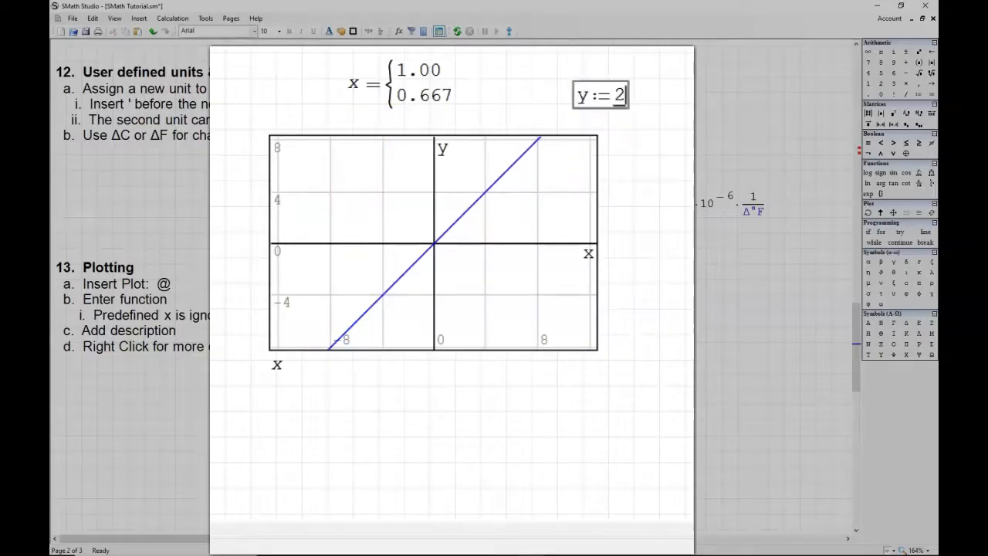
click(280, 365)
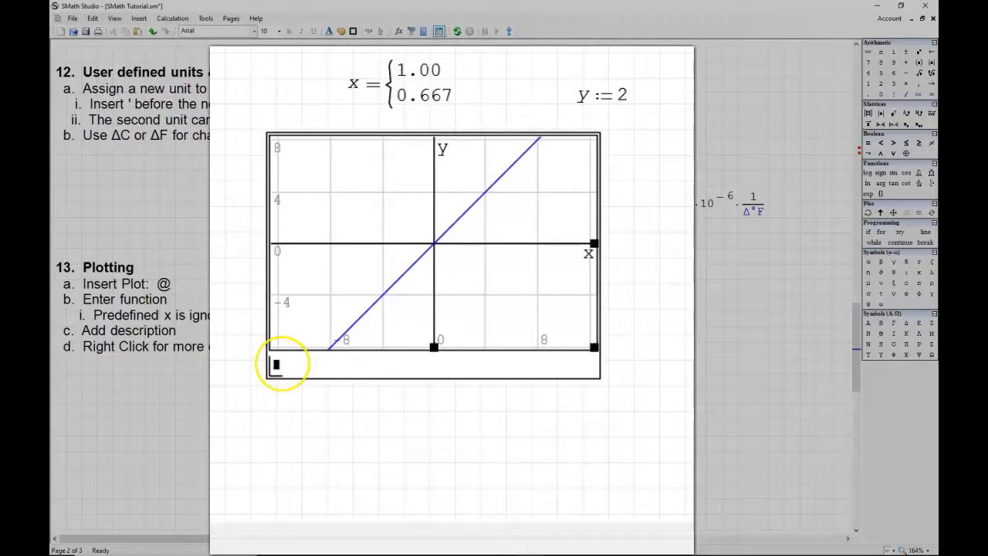
text(y)
key(Return)
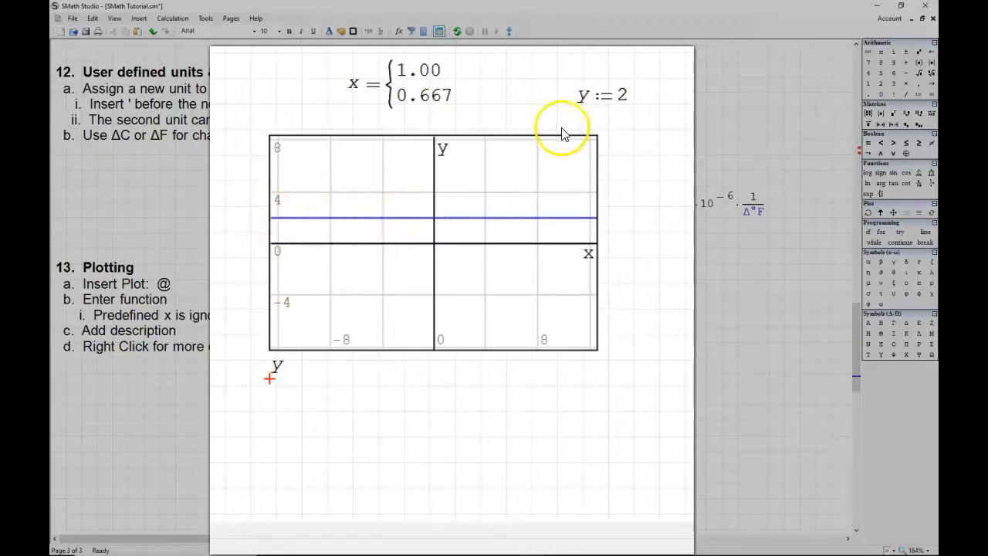
Step: Change the y definition to 4 and move the plot down, farther from the expressions above it
click(621, 95)
text(4)
key(Delete)
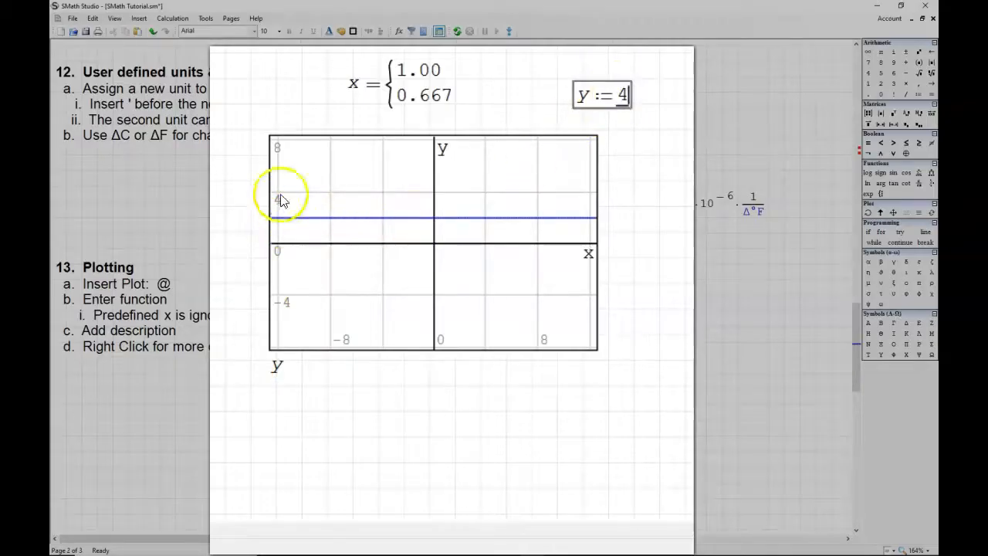
key(Return)
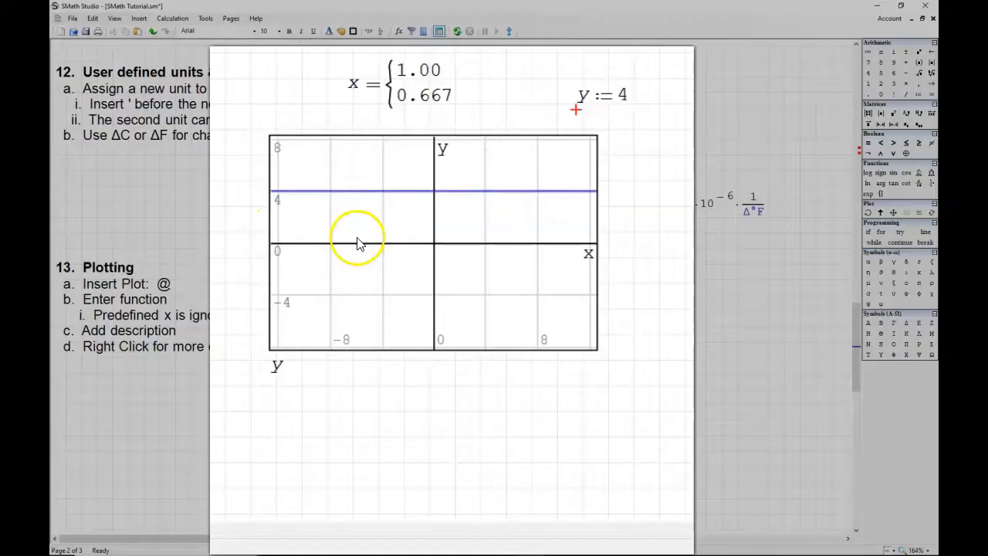
drag(357, 243, 322, 324)
Step: Turn the plot's grid off and on again, and do the same with its axes
right_click(323, 322)
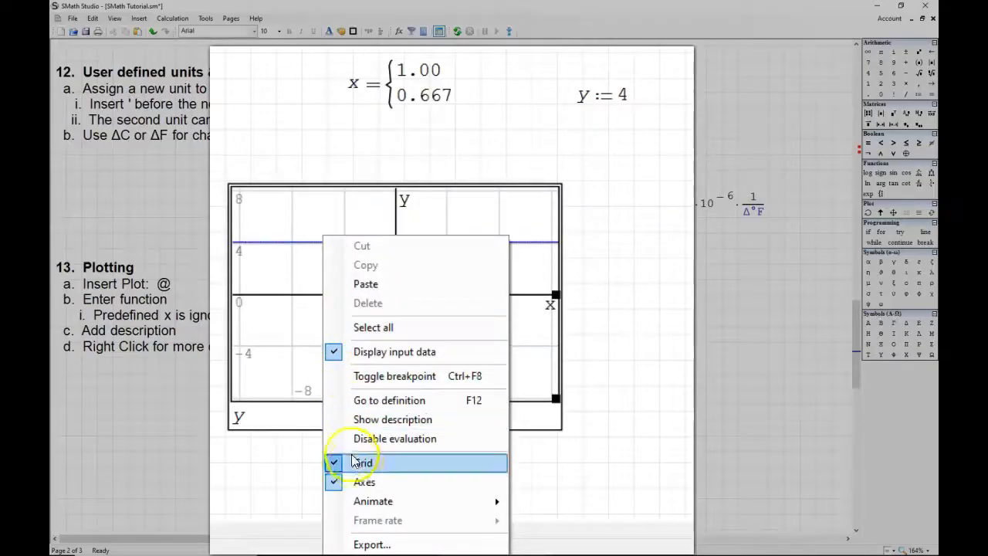
click(357, 463)
right_click(328, 354)
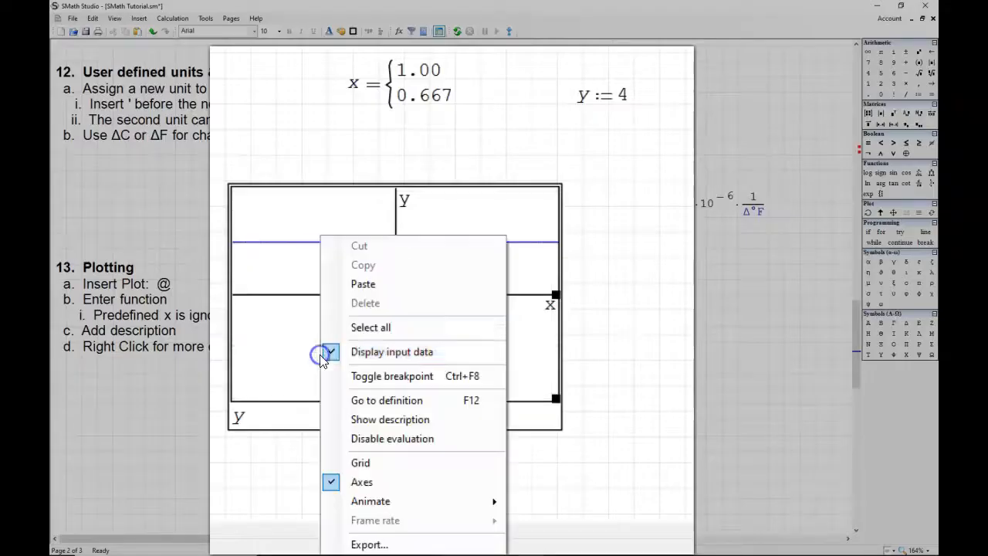
click(356, 462)
right_click(311, 359)
click(360, 482)
right_click(319, 346)
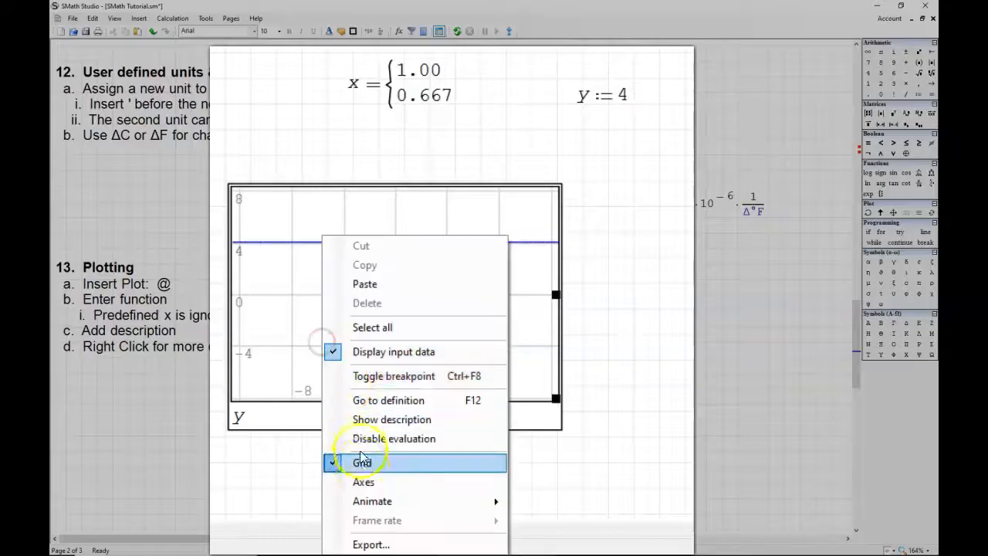
click(363, 481)
Step: Show the plot's description and enter "plot of y=4" as its text
right_click(323, 324)
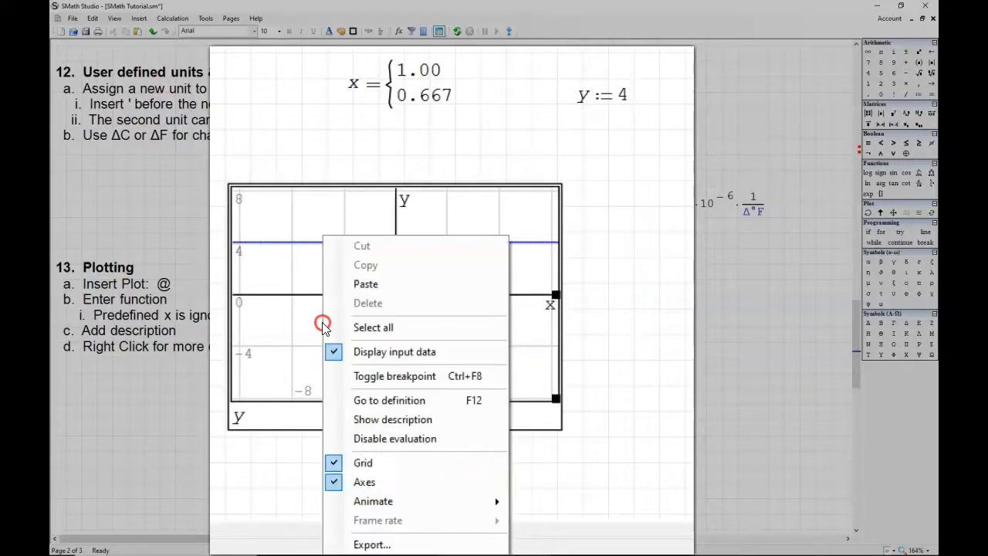
click(371, 420)
text(plot()
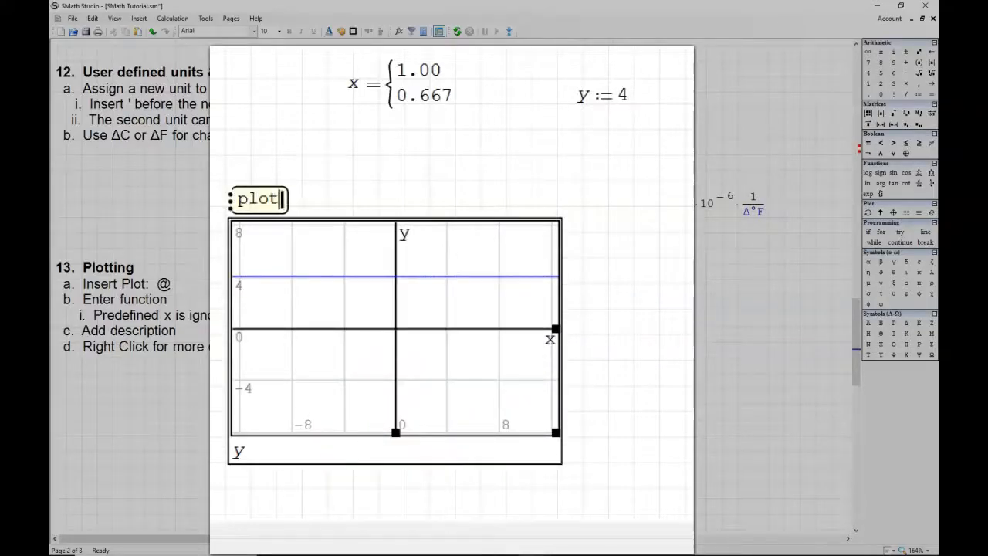
text( of y=4)
click(713, 440)
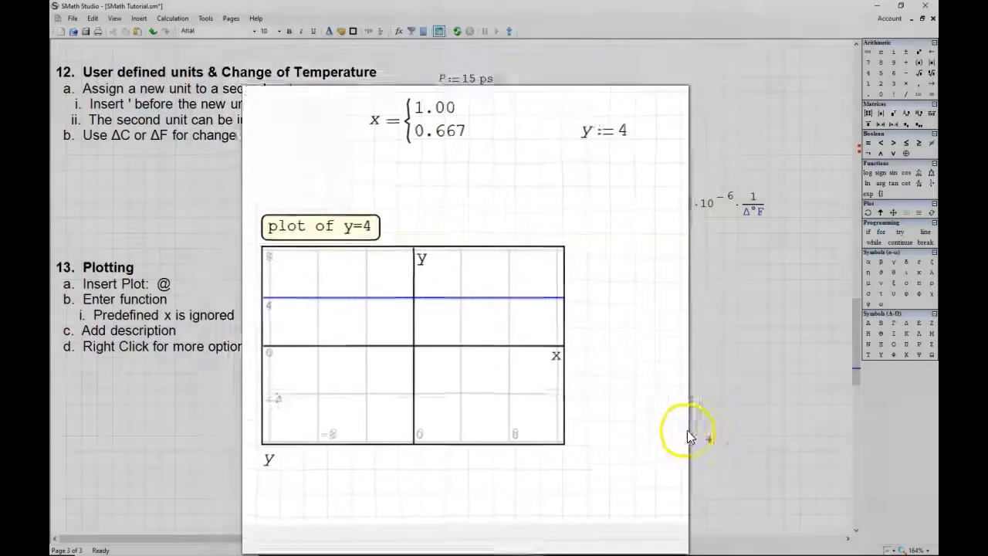